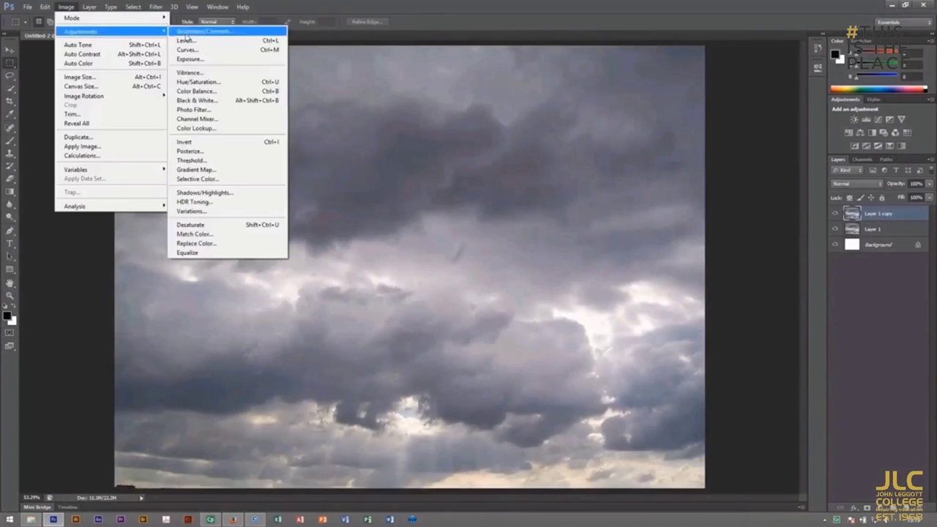
Step: Darken the cloud copy with Curves (Input 147, Output 82)
{"action": "left_click", "coordinate": [185, 41]}
{"action": "left_click", "coordinate": [548, 142]}
{"action": "left_click", "coordinate": [66, 7]}
{"action": "left_click", "coordinate": [187, 49]}
{"action": "left_click_drag", "start_coordinate": [464, 190], "coordinate": [464, 220]}
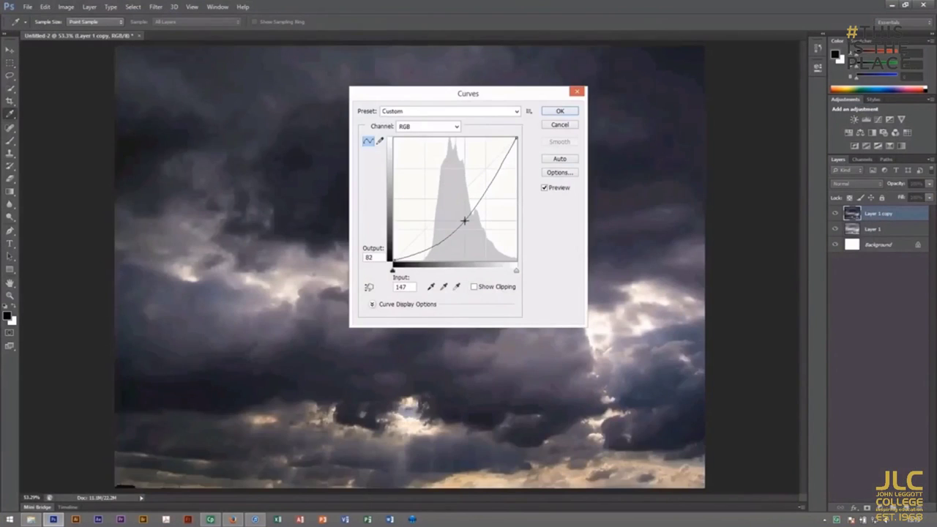
{"action": "left_click", "coordinate": [560, 111]}
Step: Duplicate the darkened cloud layer and apply a Zoom Radial Blur of 80
{"action": "right_click", "coordinate": [878, 213]}
{"action": "left_click", "coordinate": [787, 169]}
{"action": "left_click", "coordinate": [554, 157]}
{"action": "key", "text": "m"}
{"action": "left_click", "coordinate": [156, 6]}
{"action": "left_click", "coordinate": [298, 202]}
{"action": "left_click_drag", "start_coordinate": [458, 162], "coordinate": [449, 162]}
{"action": "left_click", "coordinate": [414, 200]}
{"action": "left_click", "coordinate": [500, 149]}
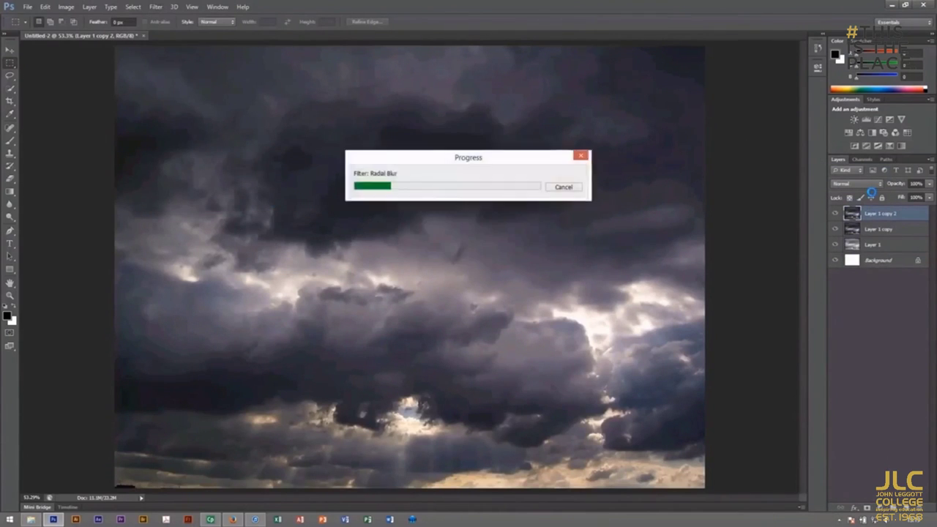
Step: Set the blurred copy to Multiply at 68% opacity
{"action": "left_click", "coordinate": [877, 183]}
{"action": "left_click", "coordinate": [845, 225]}
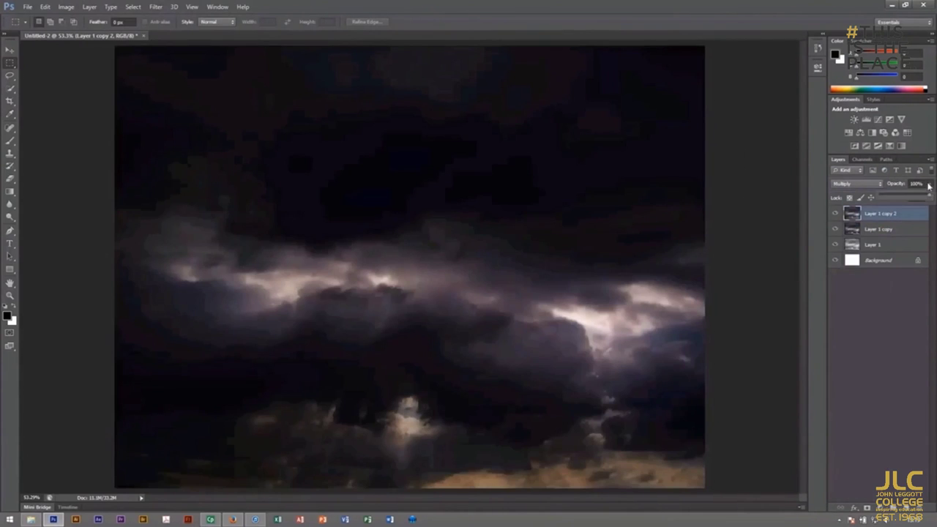
{"action": "left_click_drag", "start_coordinate": [921, 199], "coordinate": [914, 200]}
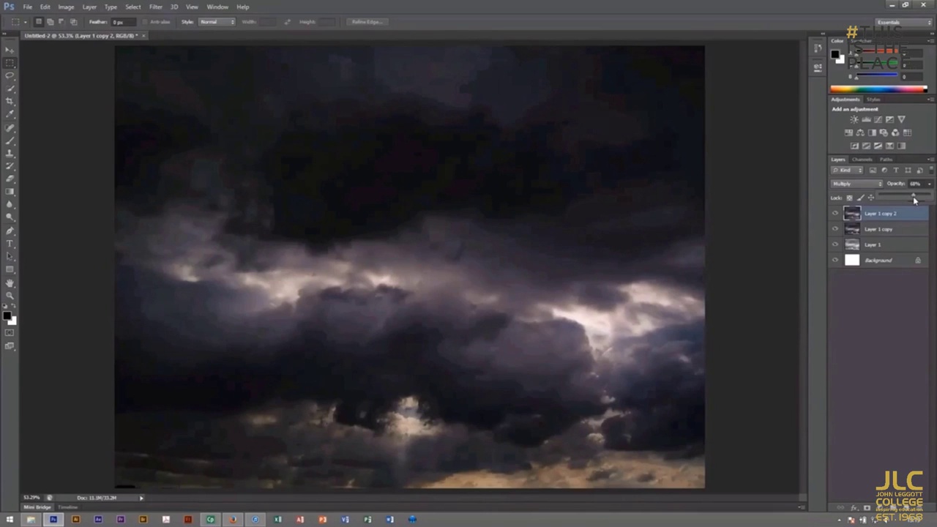
Step: Add a new layer filled with rendered Clouds, then Difference Clouds
{"action": "key", "text": "ctrl+shift+alt+n"}
{"action": "left_click", "coordinate": [156, 7]}
{"action": "mouse_move", "coordinate": [209, 142]}
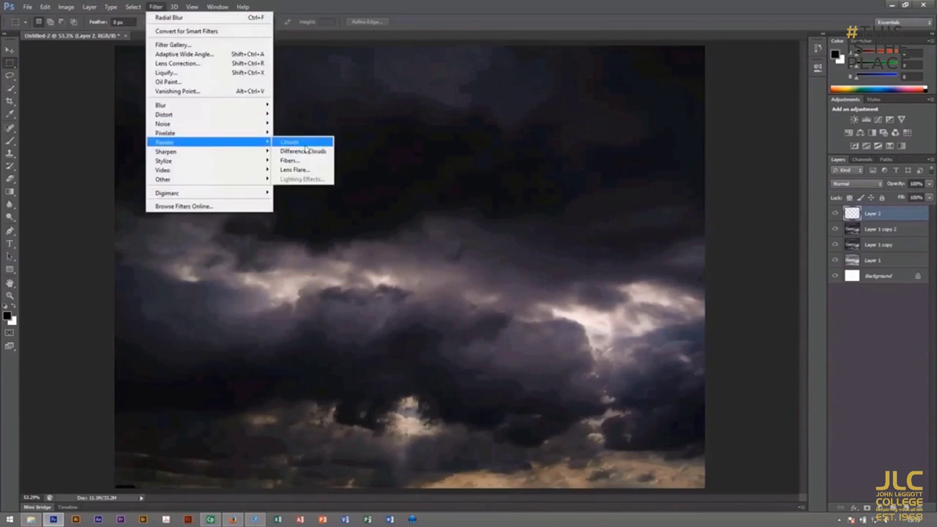
{"action": "left_click", "coordinate": [300, 142]}
{"action": "left_click", "coordinate": [156, 6]}
{"action": "left_click", "coordinate": [289, 151]}
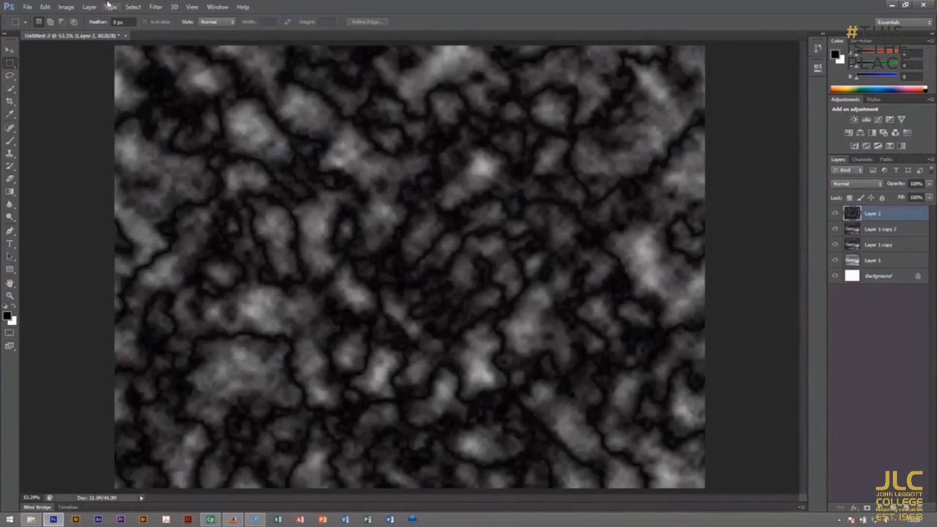
Step: Boost Layer 2 with Levels 30/0.75/175 and set it to Color Dodge
{"action": "left_click", "coordinate": [66, 6]}
{"action": "left_click", "coordinate": [187, 42]}
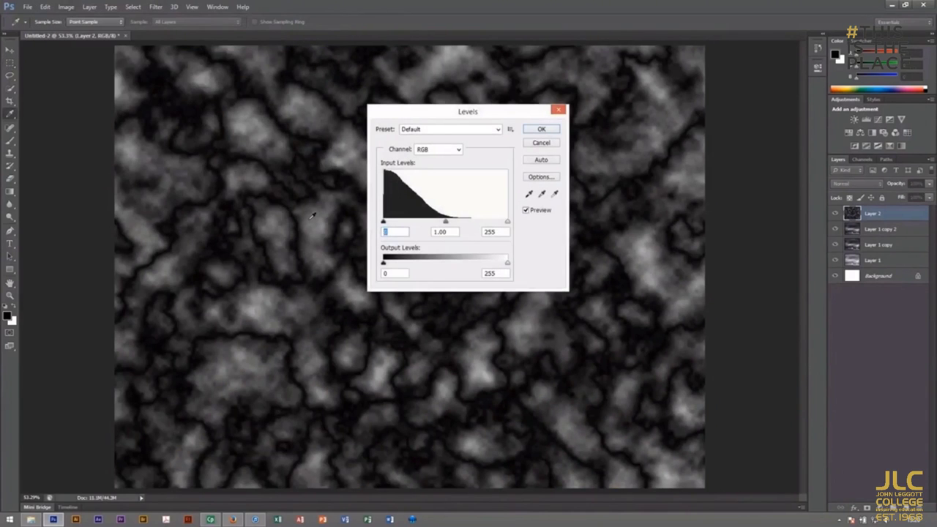
{"action": "type", "text": "30"}
{"action": "type", "text": ".75"}
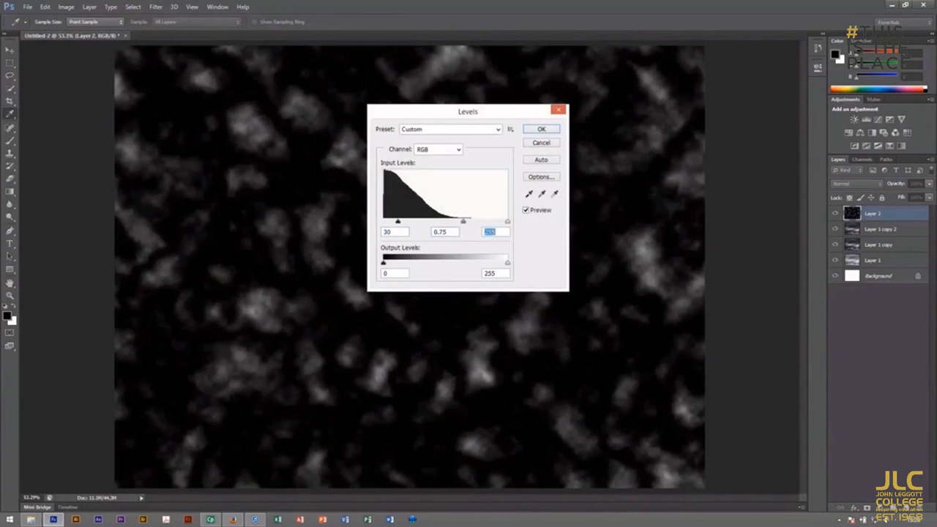
{"action": "type", "text": "175"}
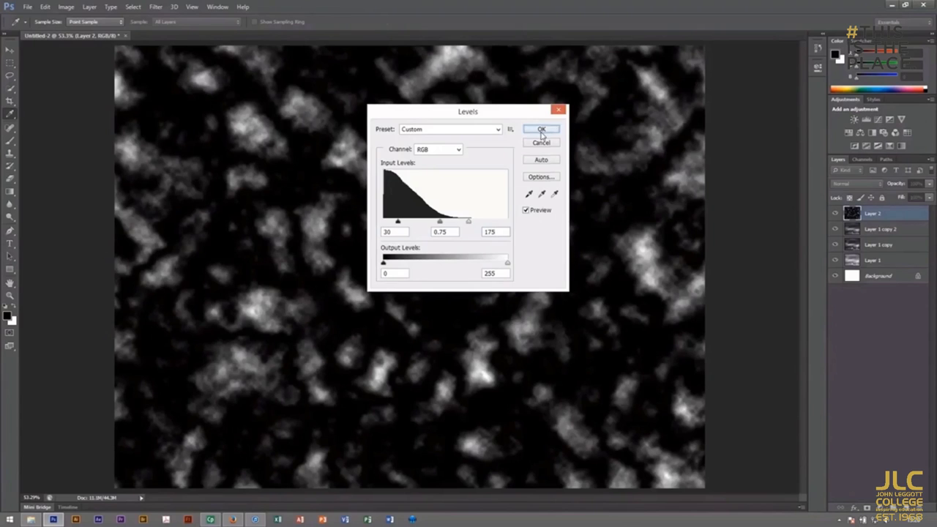
{"action": "left_click", "coordinate": [541, 129]}
{"action": "left_click", "coordinate": [856, 184]}
{"action": "left_click", "coordinate": [854, 279]}
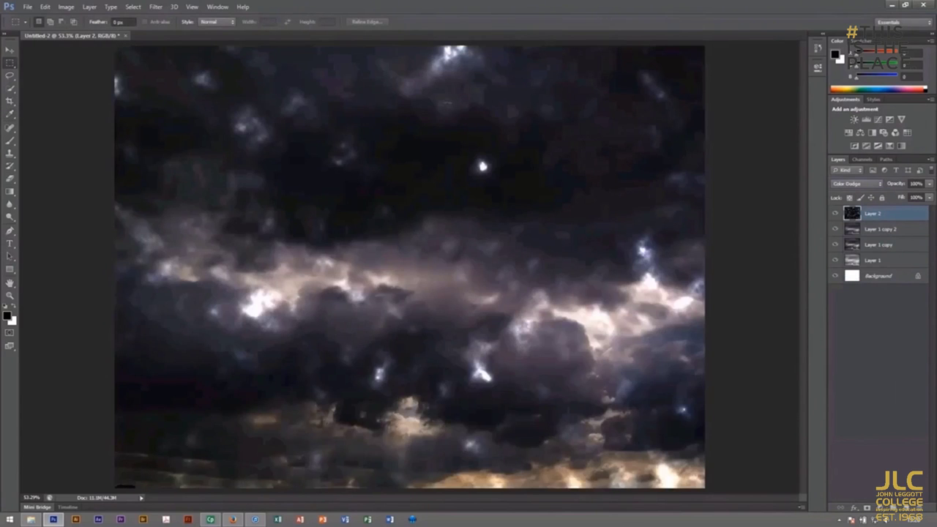
Step: Perspective-transform Layer 2 to widen its top, then fit the image on screen
{"action": "key", "text": "ctrl+minus"}
{"action": "key", "text": "ctrl+minus"}
{"action": "key", "text": "ctrl+minus"}
{"action": "key", "text": "ctrl+minus"}
{"action": "left_click", "coordinate": [45, 7]}
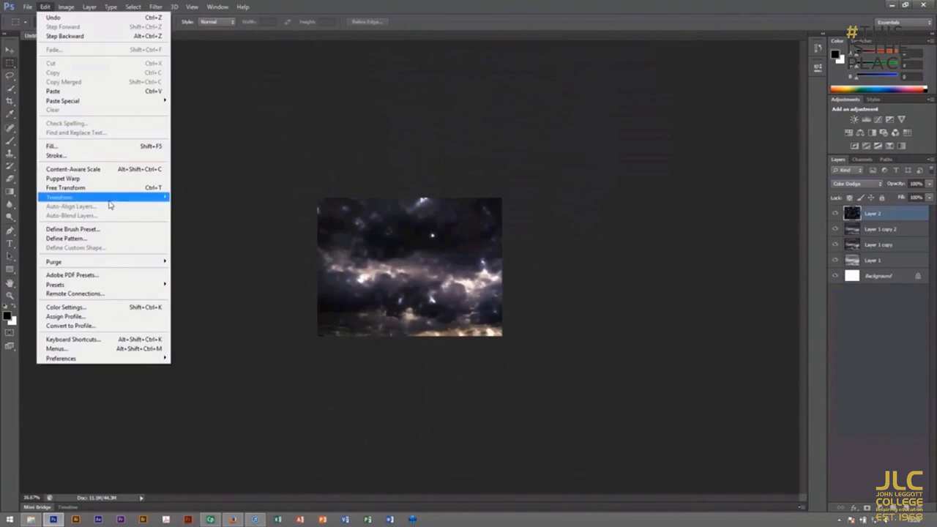
{"action": "left_click", "coordinate": [194, 248]}
{"action": "left_click_drag", "start_coordinate": [503, 199], "coordinate": [688, 235]}
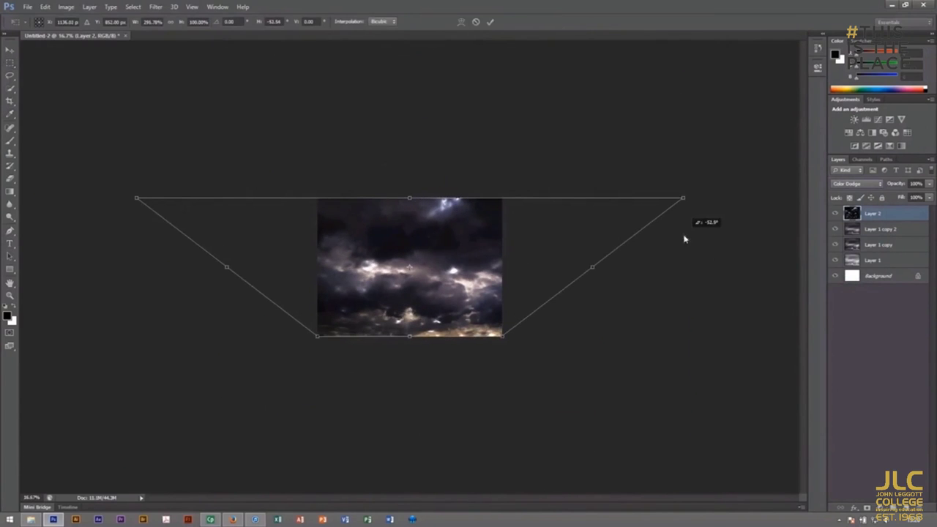
{"action": "key", "text": "Return"}
{"action": "left_click", "coordinate": [191, 6]}
{"action": "left_click", "coordinate": [209, 96]}
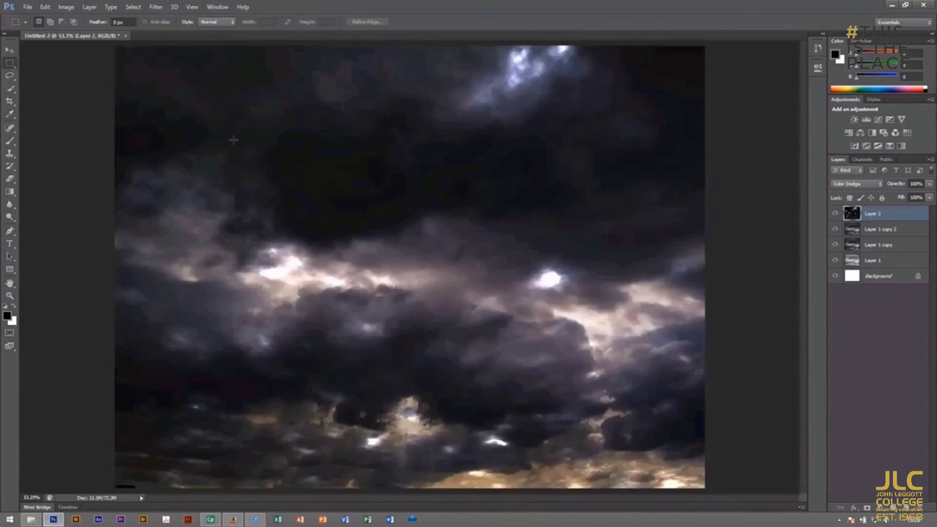
Step: Load the RGB luminosity as a selection, invert it and feather it
{"action": "left_click", "coordinate": [863, 159]}
{"action": "left_click", "coordinate": [851, 181], "text": "ctrl"}
{"action": "left_click", "coordinate": [838, 160]}
{"action": "left_click", "coordinate": [132, 7]}
{"action": "left_click", "coordinate": [169, 45]}
{"action": "left_click", "coordinate": [133, 7]}
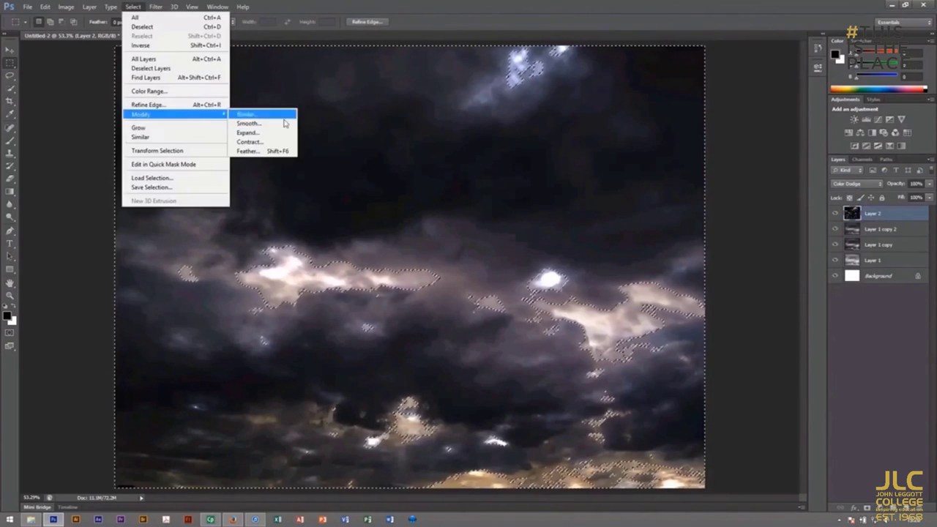
{"action": "left_click", "coordinate": [253, 148]}
{"action": "left_click", "coordinate": [520, 174]}
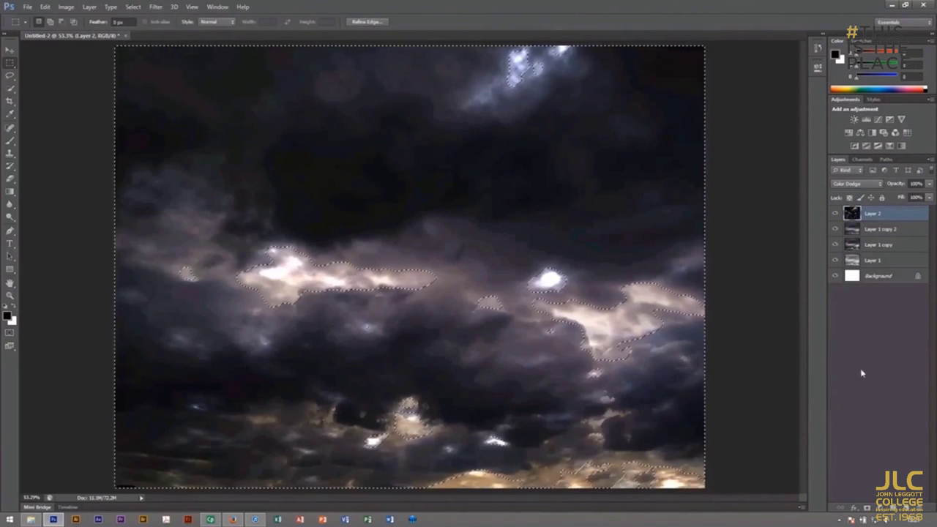
Step: Add a layer mask to Layer 2 and adjust it with Levels 0/1.7/175
{"action": "left_click", "coordinate": [867, 508]}
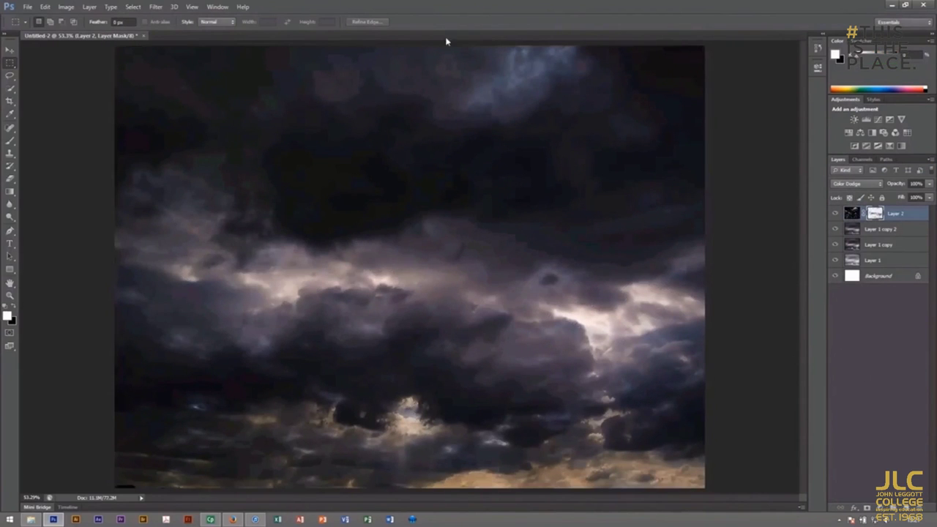
{"action": "left_click", "coordinate": [66, 7]}
{"action": "left_click", "coordinate": [212, 39]}
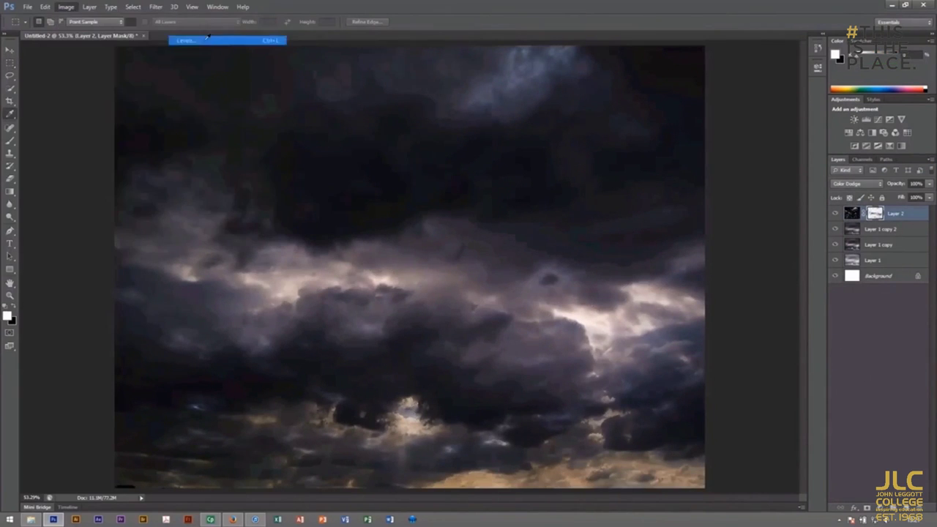
{"action": "type", "text": "1.7"}
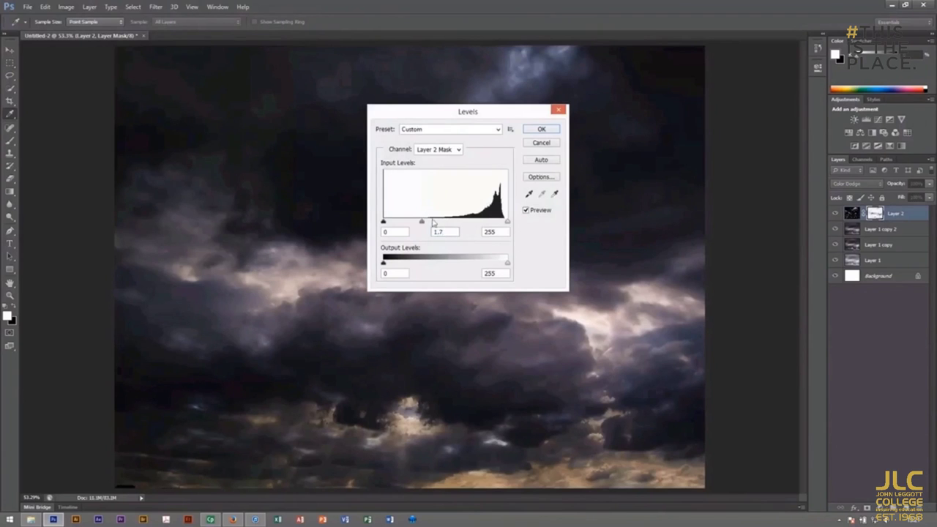
{"action": "type", "text": "75"}
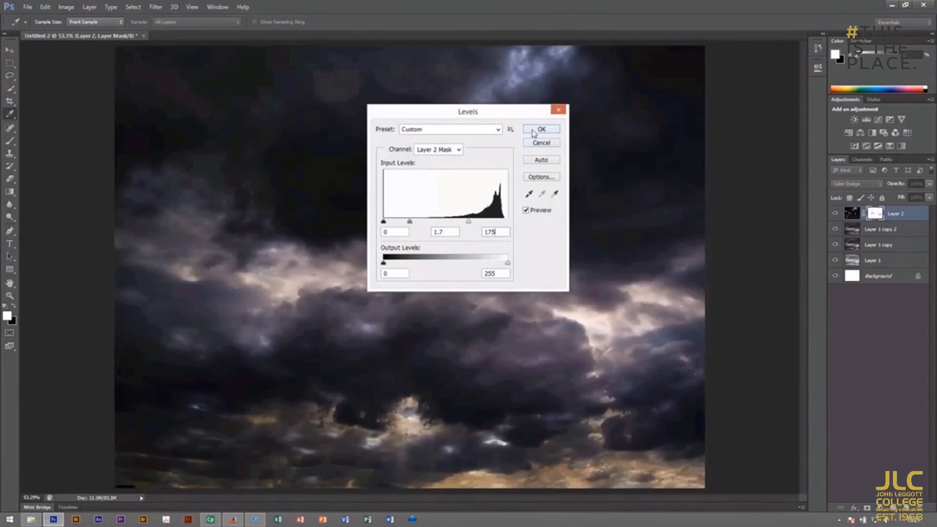
{"action": "left_click", "coordinate": [533, 131]}
Step: Paint black on the mask with a soft brush from top centre to lower left
{"action": "key", "text": "b"}
{"action": "key", "text": "x"}
{"action": "left_click", "coordinate": [46, 22]}
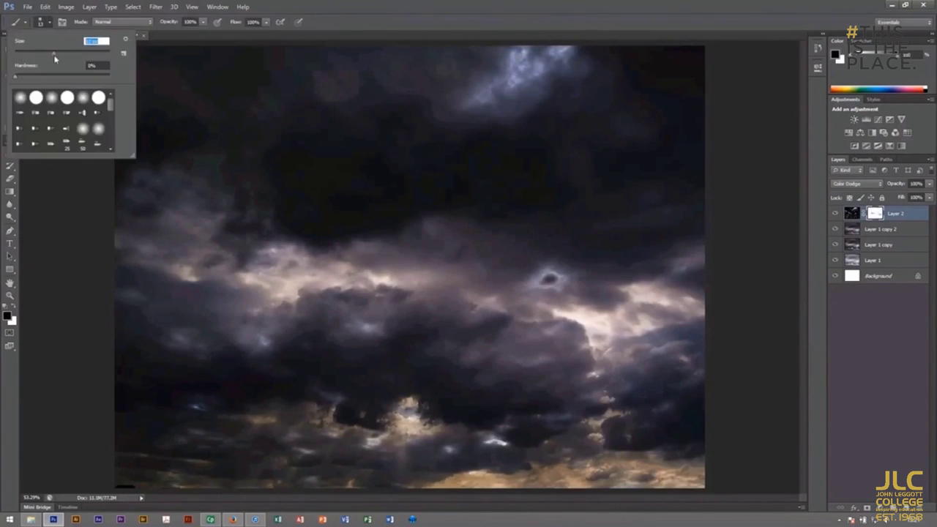
{"action": "key", "text": "Return"}
{"action": "left_click_drag", "start_coordinate": [527, 88], "coordinate": [242, 440]}
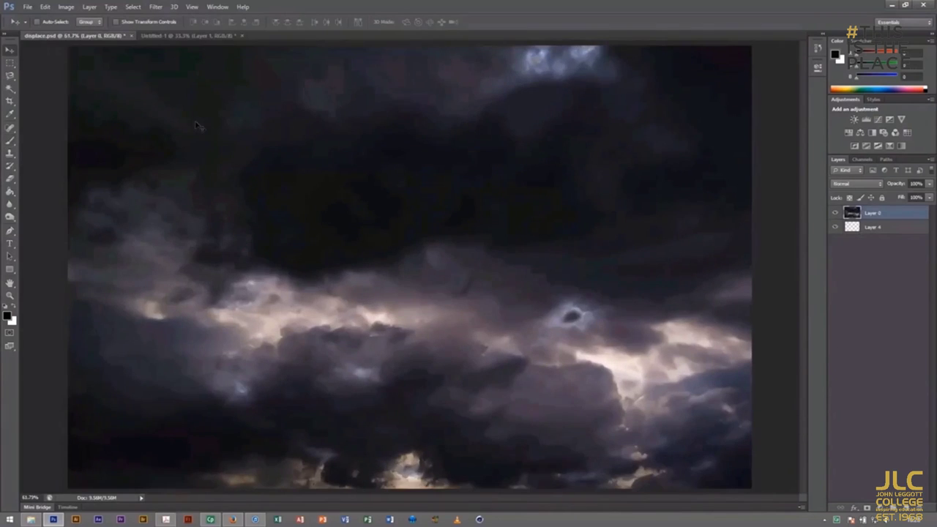
Step: In Untitled-1, Magic Wand-select the water and add a layer mask to Layer 1
{"action": "left_click", "coordinate": [172, 36]}
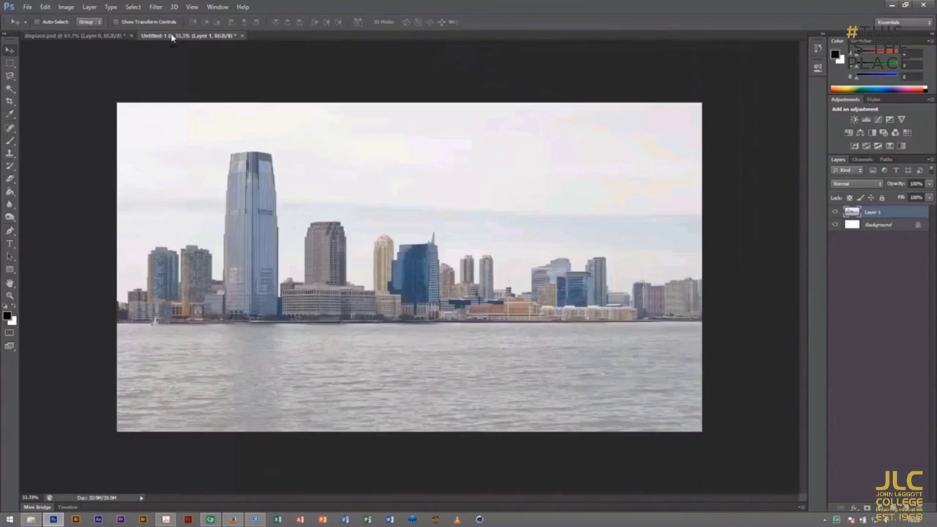
{"action": "left_click", "coordinate": [10, 88]}
{"action": "left_click", "coordinate": [266, 378]}
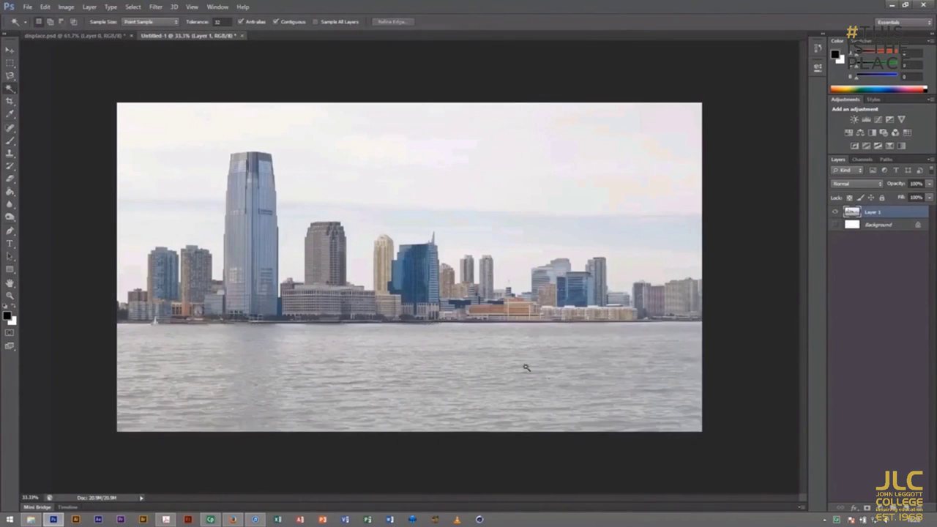
{"action": "left_click", "coordinate": [863, 508]}
{"action": "left_click", "coordinate": [360, 393], "text": "shift"}
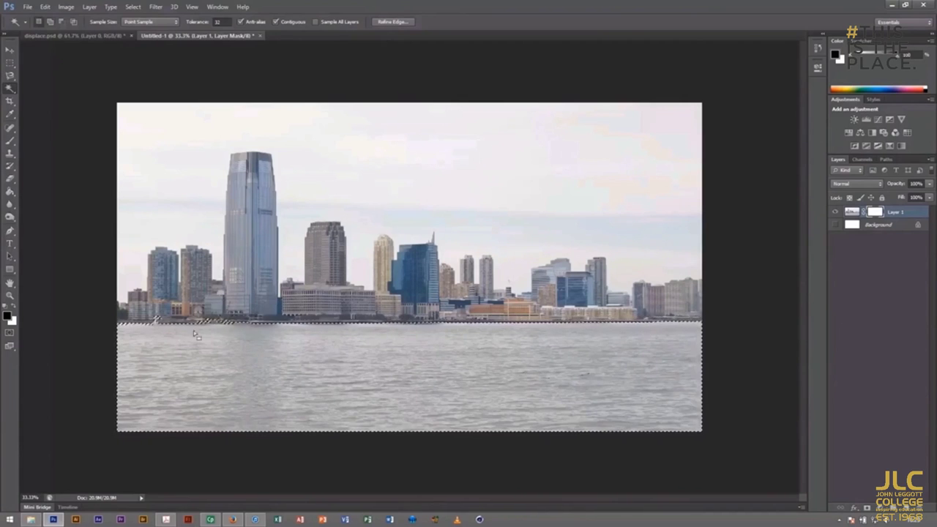
Step: Paint the water and sky black on the mask, deselect, and drag the skyline into the storm image
{"action": "left_click", "coordinate": [10, 140]}
{"action": "mouse_move", "coordinate": [128, 344]}
{"action": "left_mouse_down"}
{"action": "mouse_move", "coordinate": [276, 334]}
{"action": "mouse_move", "coordinate": [388, 374]}
{"action": "mouse_move", "coordinate": [212, 395]}
{"action": "mouse_move", "coordinate": [278, 393]}
{"action": "left_mouse_up"}
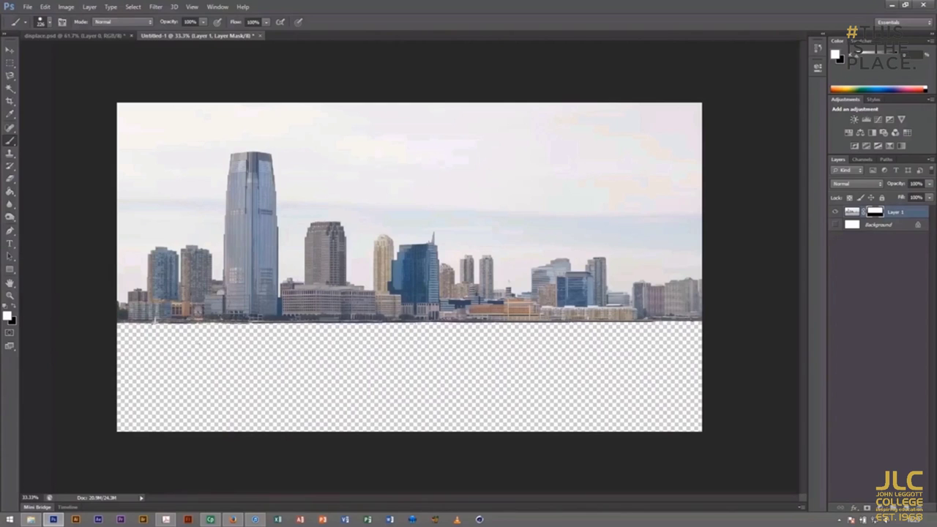
{"action": "key", "text": "ctrl+alt+2"}
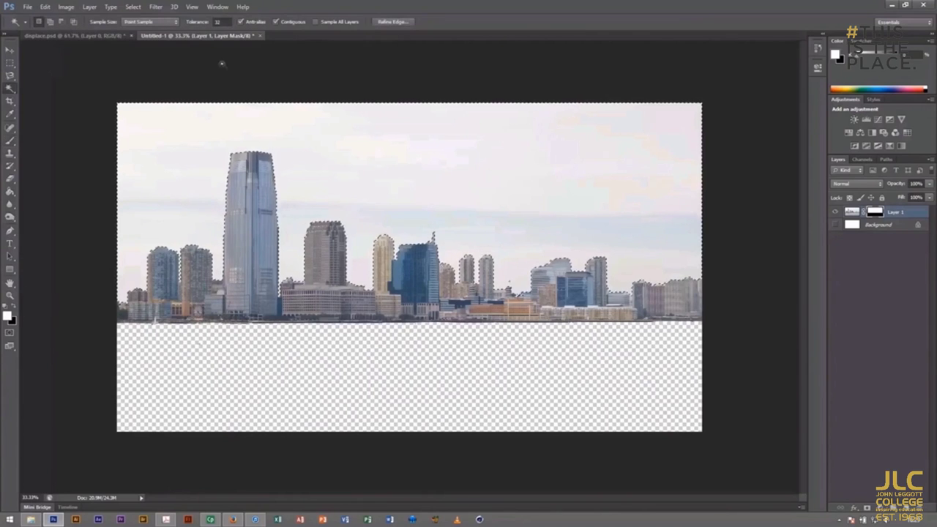
{"action": "key", "text": "x"}
{"action": "left_click_drag", "start_coordinate": [125, 242], "coordinate": [656, 165]}
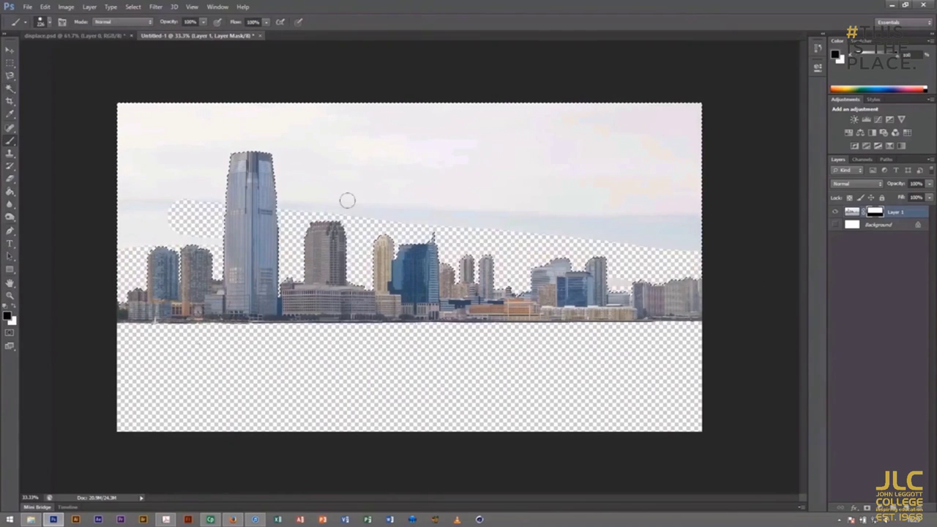
{"action": "left_click_drag", "start_coordinate": [124, 122], "coordinate": [688, 132]}
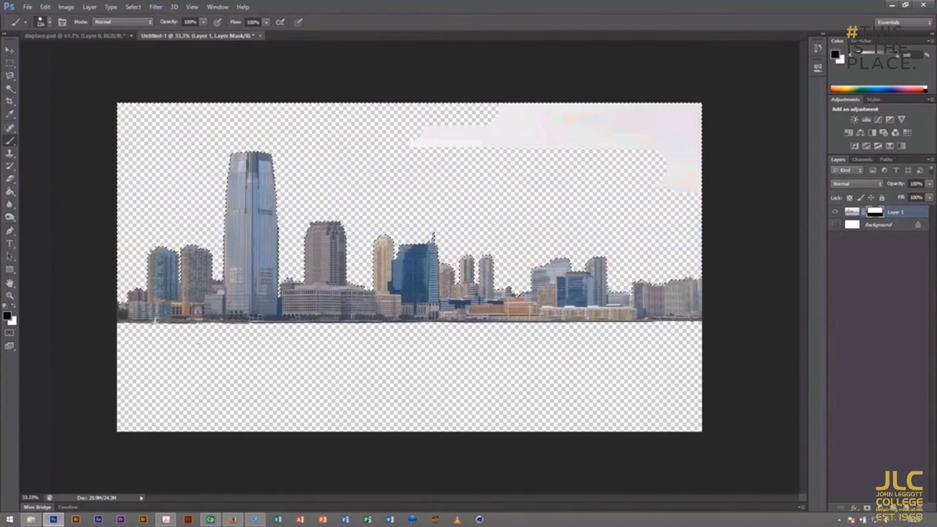
{"action": "key", "text": "ctrl+d"}
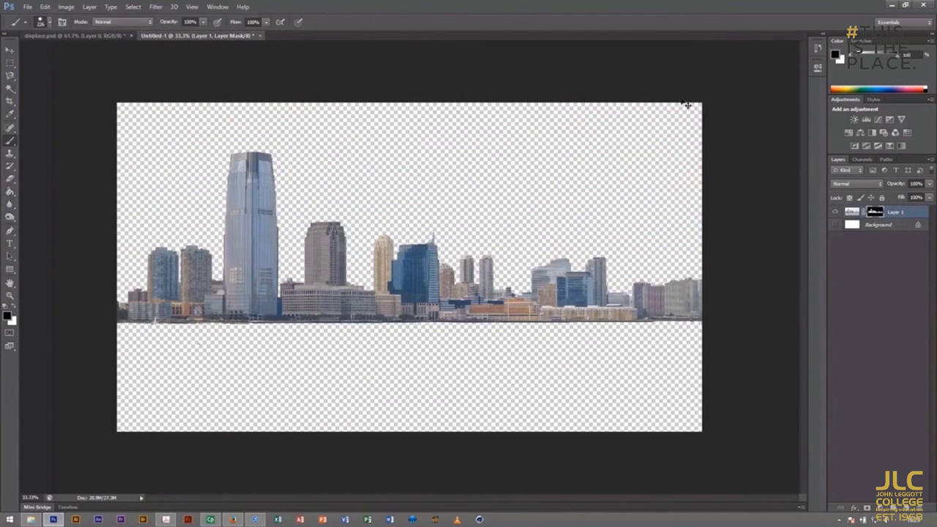
{"action": "key", "text": "v"}
{"action": "left_click_drag", "start_coordinate": [285, 249], "coordinate": [73, 35]}
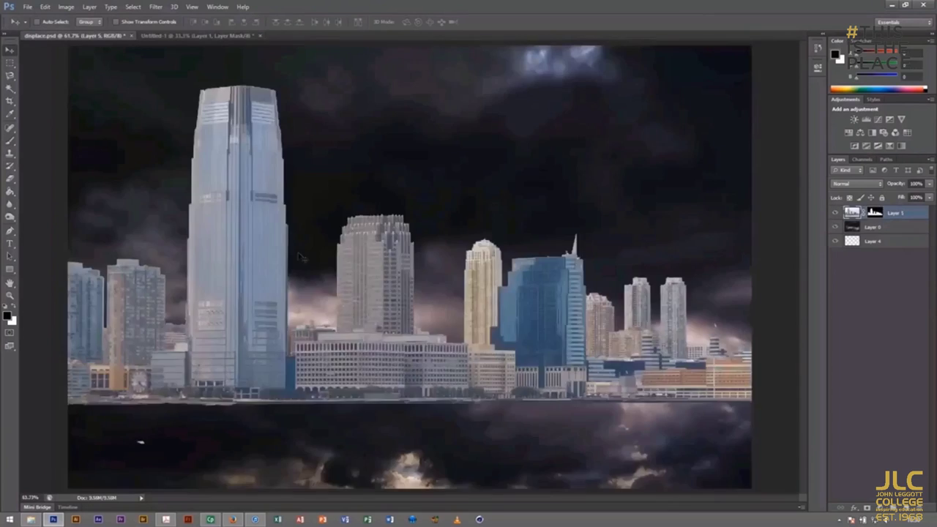
Step: Free-transform the skyline to about 72% and position it across the middle of the clouds
{"action": "left_click", "coordinate": [45, 7]}
{"action": "left_click", "coordinate": [65, 188]}
{"action": "left_click_drag", "start_coordinate": [545, 132], "coordinate": [402, 324]}
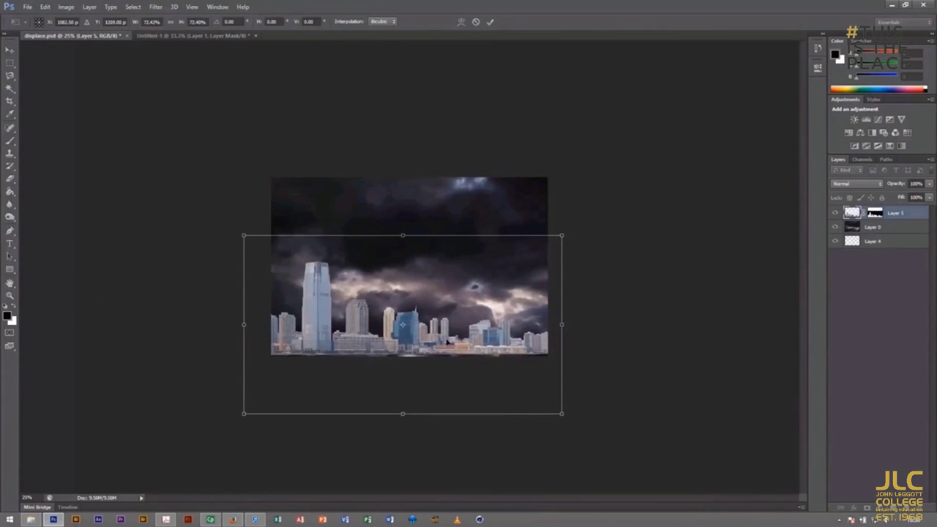
{"action": "left_click_drag", "start_coordinate": [464, 345], "coordinate": [490, 315]}
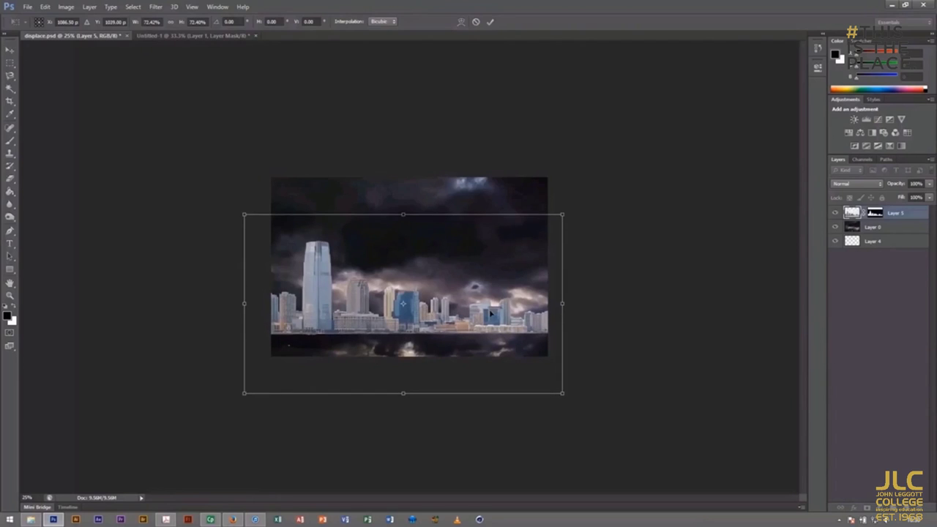
Step: Commit the transform and merge the masked skyline into a new empty layer, Layer 6
{"action": "key", "text": "Return"}
{"action": "left_click", "coordinate": [878, 227]}
{"action": "key", "text": "ctrl+shift+alt+n"}
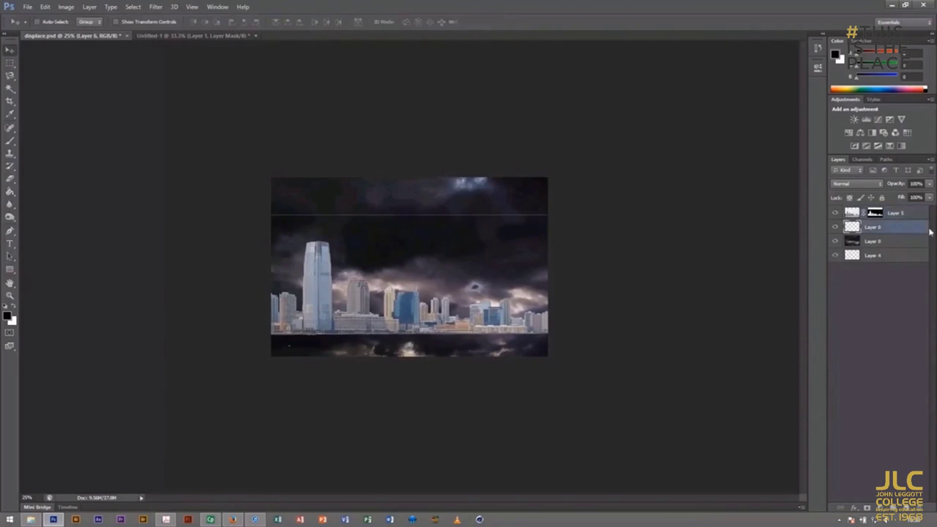
{"action": "key", "text": "ctrl+e"}
Step: Brighten the skyline buildings with the Dodge tool at 50% midtones exposure
{"action": "left_click", "coordinate": [9, 214]}
{"action": "left_click", "coordinate": [44, 212]}
{"action": "left_click_drag", "start_coordinate": [274, 307], "coordinate": [545, 316]}
{"action": "left_click_drag", "start_coordinate": [336, 307], "coordinate": [462, 318]}
Step: Darken the skyline buildings and tower with the Burn tool on Midtones
{"action": "left_click", "coordinate": [10, 216]}
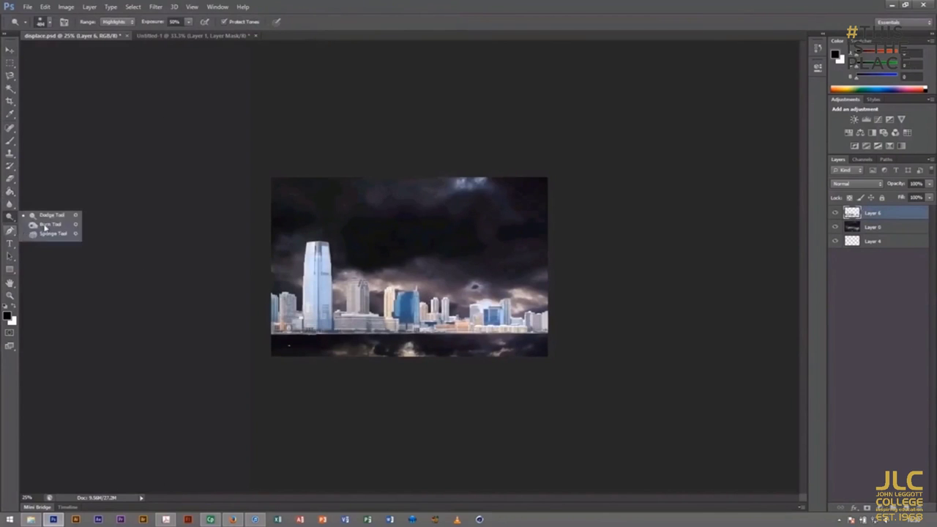
{"action": "left_click", "coordinate": [44, 227]}
{"action": "mouse_move", "coordinate": [274, 311]}
{"action": "left_mouse_down"}
{"action": "mouse_move", "coordinate": [428, 314]}
{"action": "mouse_move", "coordinate": [374, 322]}
{"action": "left_mouse_up"}
{"action": "left_click_drag", "start_coordinate": [546, 311], "coordinate": [278, 303]}
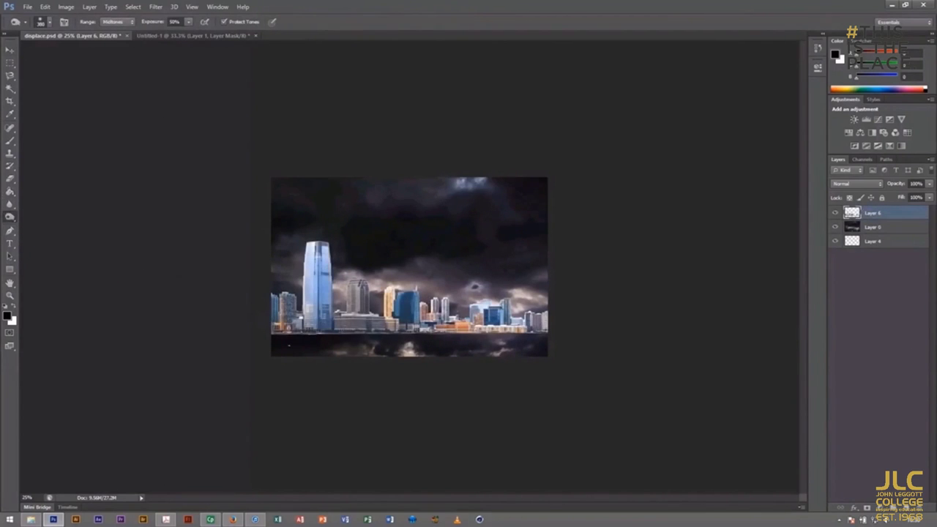
{"action": "left_click_drag", "start_coordinate": [199, 306], "coordinate": [357, 300]}
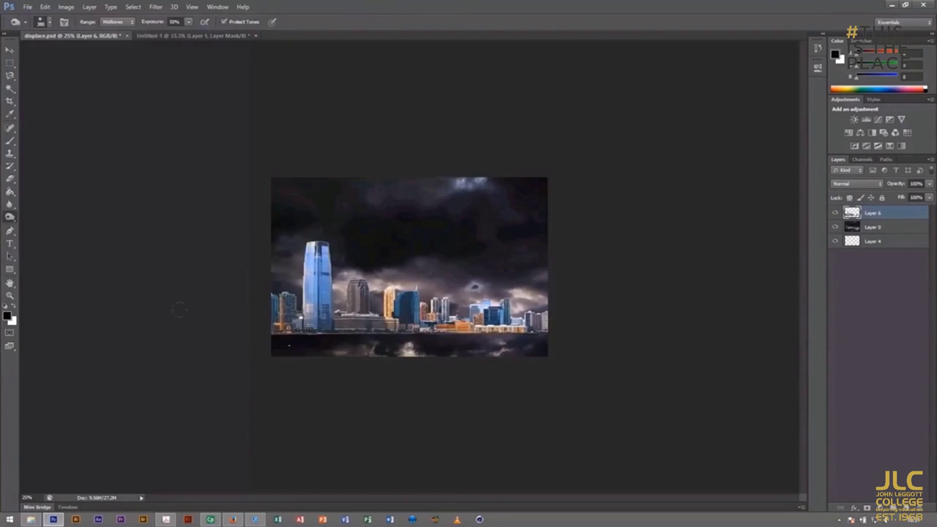
{"action": "left_click_drag", "start_coordinate": [179, 310], "coordinate": [538, 321]}
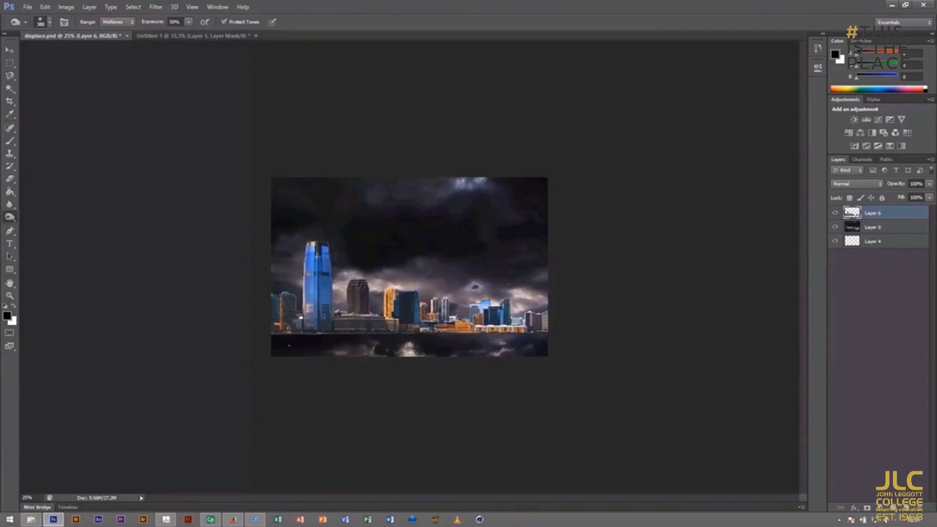
Step: Mask the storm-cloud layer and paint the strip below the skyline black
{"action": "key", "text": "ctrl+plus"}
{"action": "left_click", "coordinate": [10, 62]}
{"action": "left_click", "coordinate": [889, 227]}
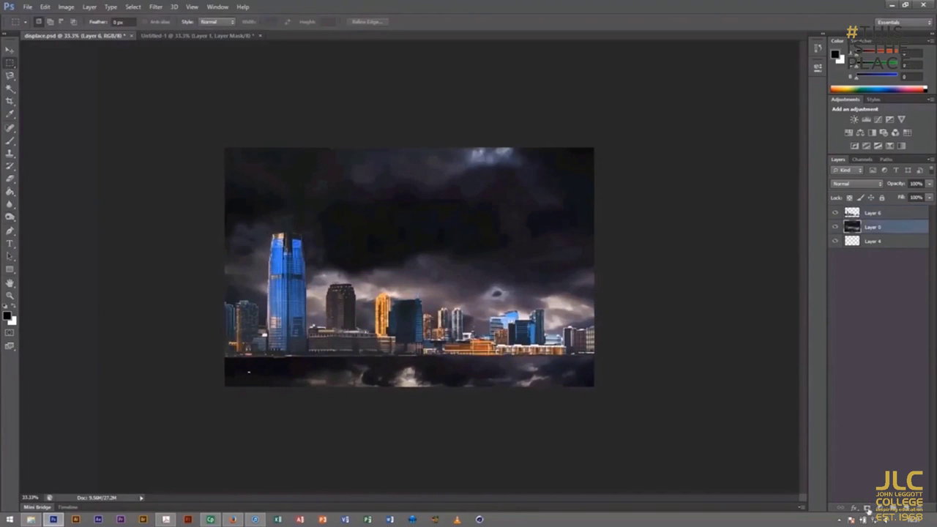
{"action": "left_click", "coordinate": [866, 508]}
{"action": "left_click_drag", "start_coordinate": [227, 370], "coordinate": [430, 370]}
{"action": "key", "text": "b"}
{"action": "mouse_move", "coordinate": [607, 370]}
{"action": "left_mouse_down"}
{"action": "mouse_move", "coordinate": [498, 359]}
{"action": "mouse_move", "coordinate": [234, 369]}
{"action": "left_mouse_up"}
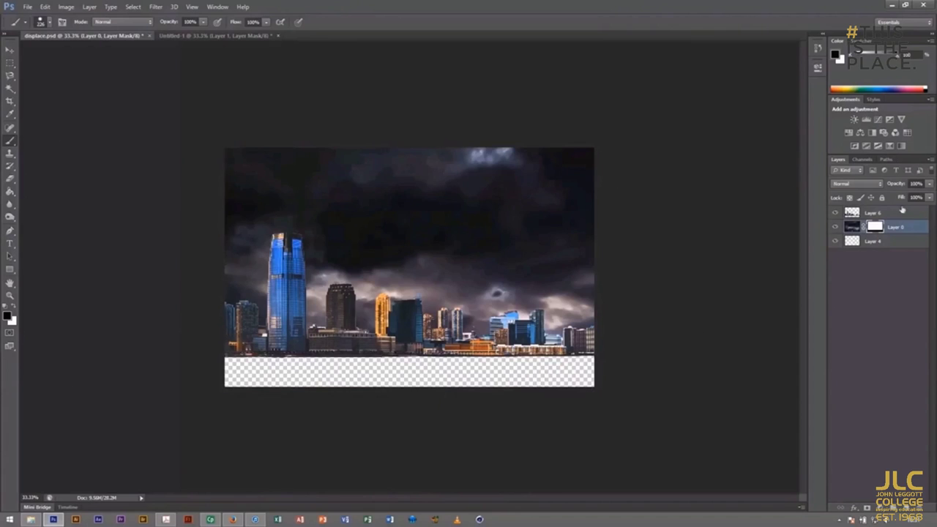
Step: Add a mask to the skyline layer and merge the cloud layer down into Layer 4
{"action": "left_click", "coordinate": [879, 212]}
{"action": "left_click", "coordinate": [866, 507]}
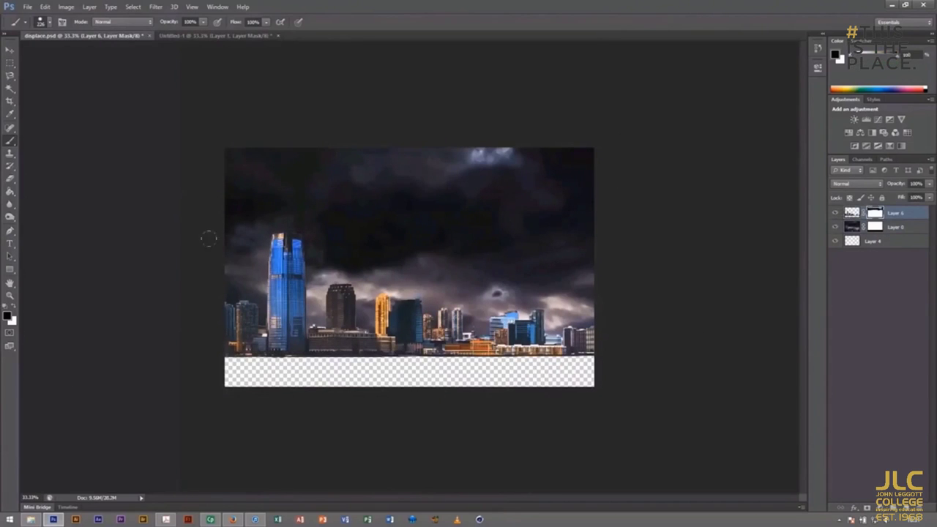
{"action": "left_click", "coordinate": [897, 214]}
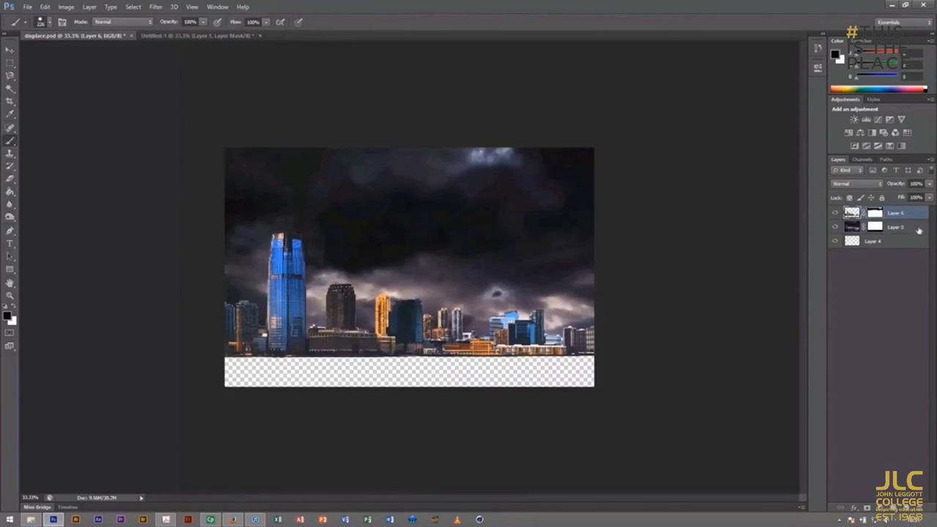
{"action": "left_click", "coordinate": [890, 227]}
{"action": "key", "text": "ctrl+e"}
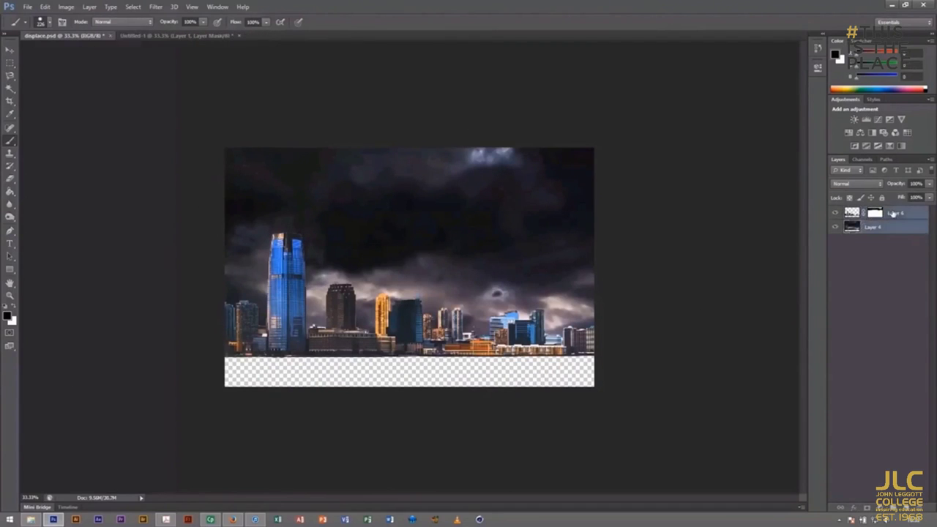
Step: Merge the skyline down into Layer 4 and crop the image
{"action": "key", "text": "ctrl+e"}
{"action": "left_click", "coordinate": [11, 102]}
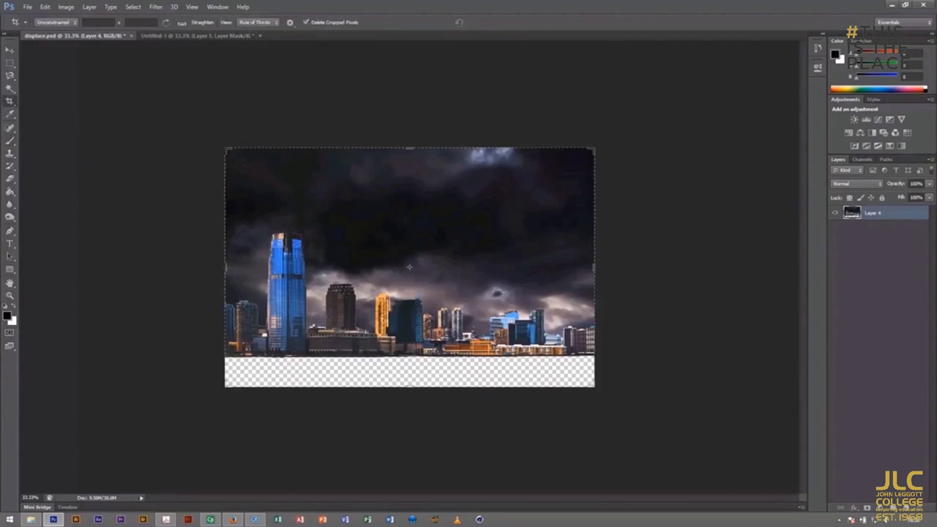
{"action": "left_click_drag", "start_coordinate": [226, 268], "coordinate": [228, 265]}
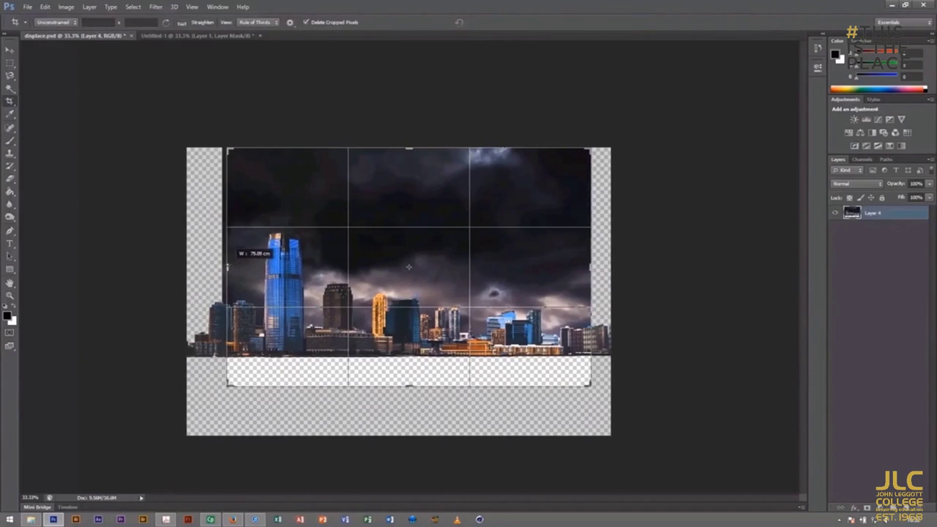
{"action": "key", "text": "Return"}
Step: Increase the canvas height in the Canvas Size dialog
{"action": "left_click", "coordinate": [66, 7]}
{"action": "left_click", "coordinate": [80, 116]}
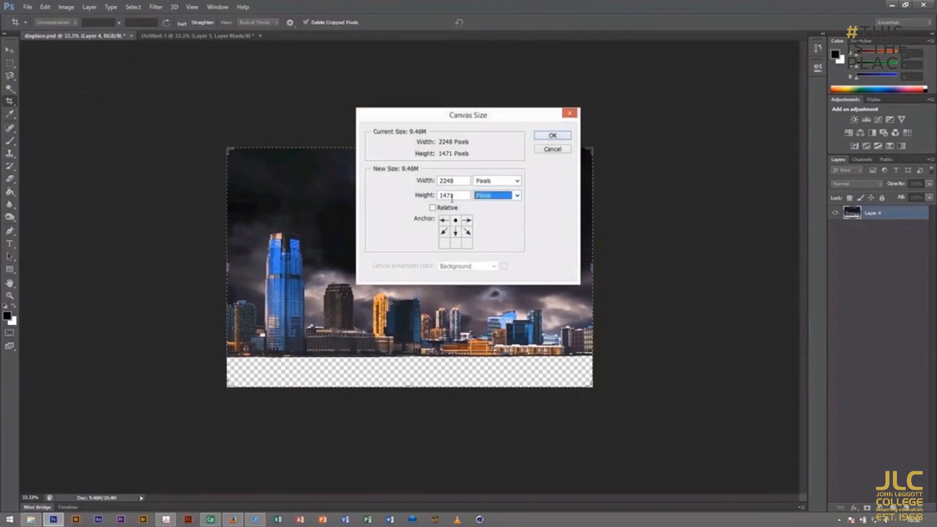
{"action": "type", "text": "00"}
{"action": "key", "text": "Return"}
Step: Duplicate the skyline layer, flip it vertically and move it beneath as a reflection
{"action": "right_click", "coordinate": [875, 213]}
{"action": "left_click", "coordinate": [774, 173]}
{"action": "key", "text": "Return"}
{"action": "left_click", "coordinate": [46, 6]}
{"action": "left_click", "coordinate": [197, 311]}
{"action": "key", "text": "v"}
{"action": "left_click_drag", "start_coordinate": [247, 42], "coordinate": [247, 202]}
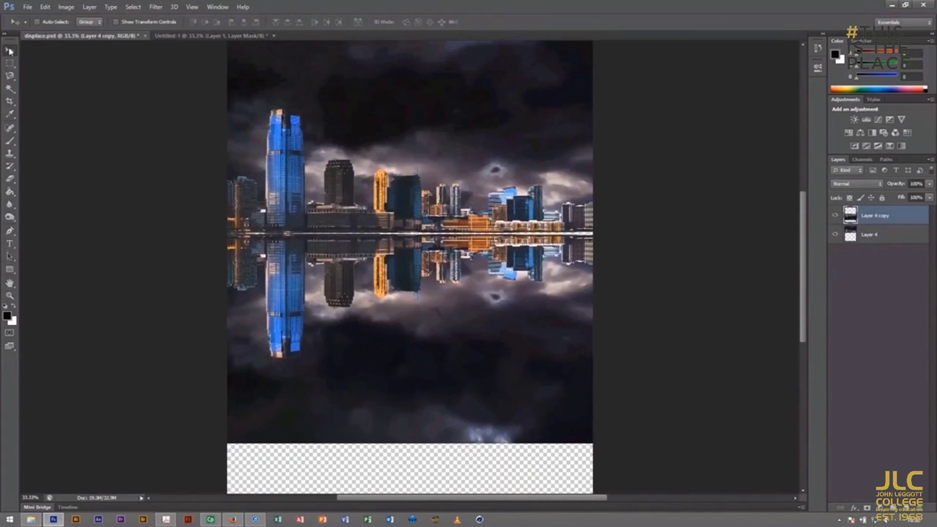
Step: Warp the flipped Layer 4 copy so its buildings bend like rippling water
{"action": "key", "text": "ctrl+plus"}
{"action": "key", "text": "Up"}
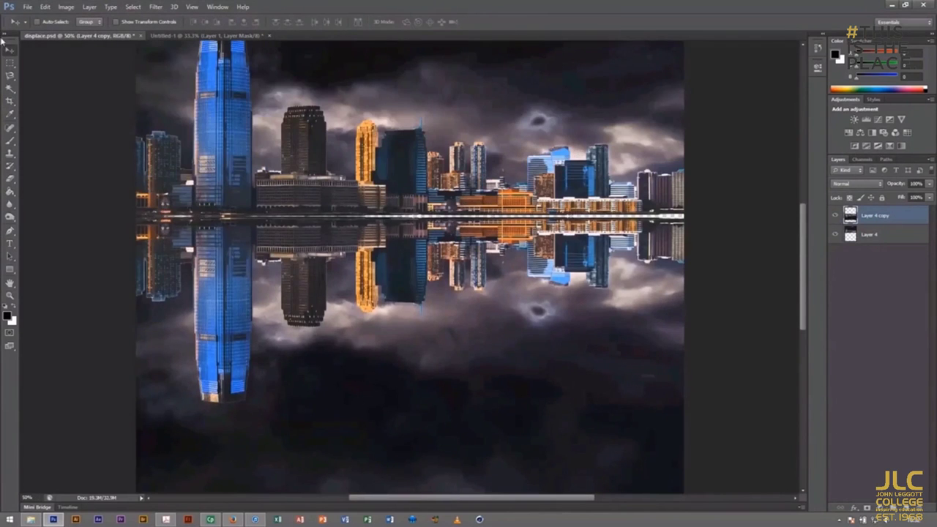
{"action": "left_click", "coordinate": [46, 7]}
{"action": "left_click", "coordinate": [206, 258]}
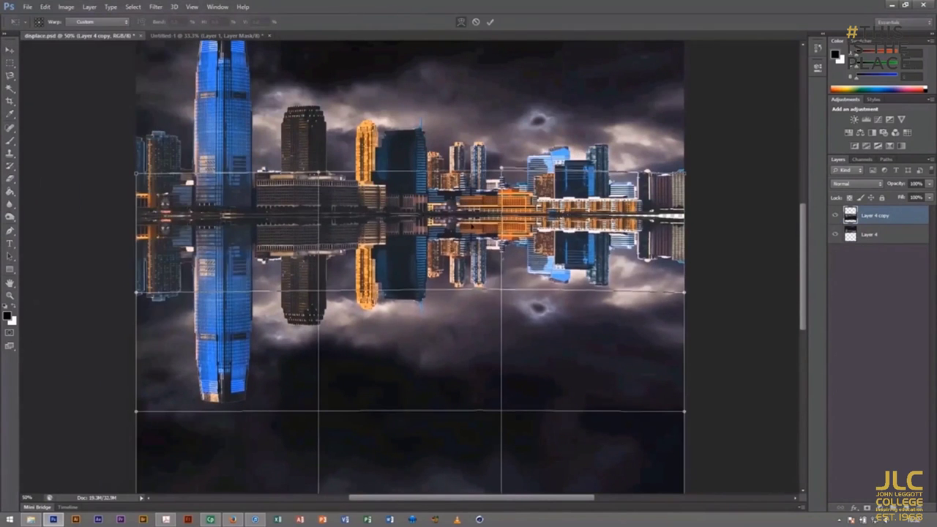
{"action": "left_click_drag", "start_coordinate": [680, 229], "coordinate": [448, 245]}
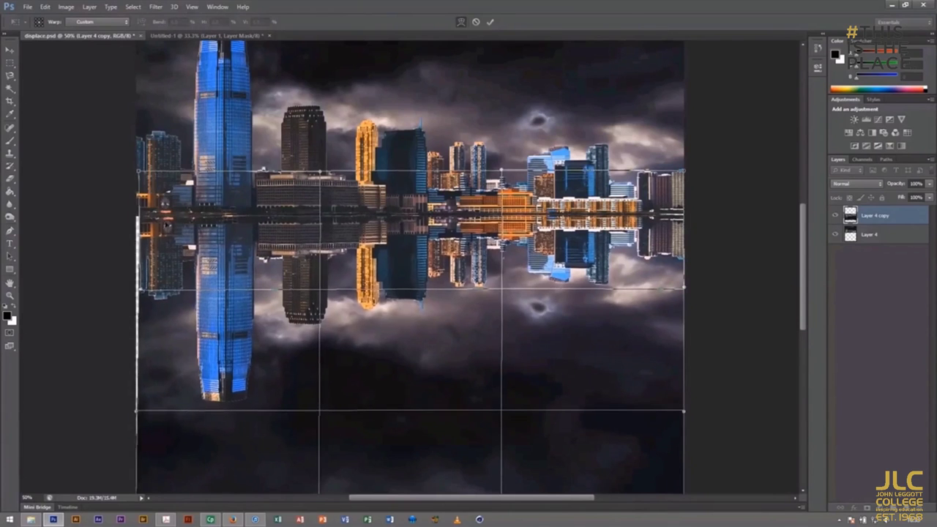
{"action": "key", "text": "Return"}
Step: Resize the canvas in Canvas Size, accepting the clipping warning
{"action": "key", "text": "ctrl+minus"}
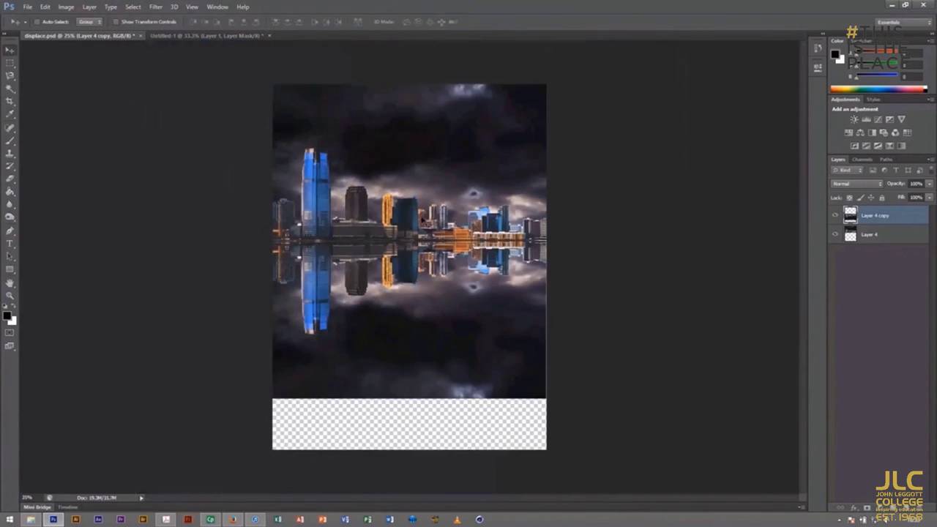
{"action": "left_click", "coordinate": [66, 7]}
{"action": "left_click", "coordinate": [84, 86]}
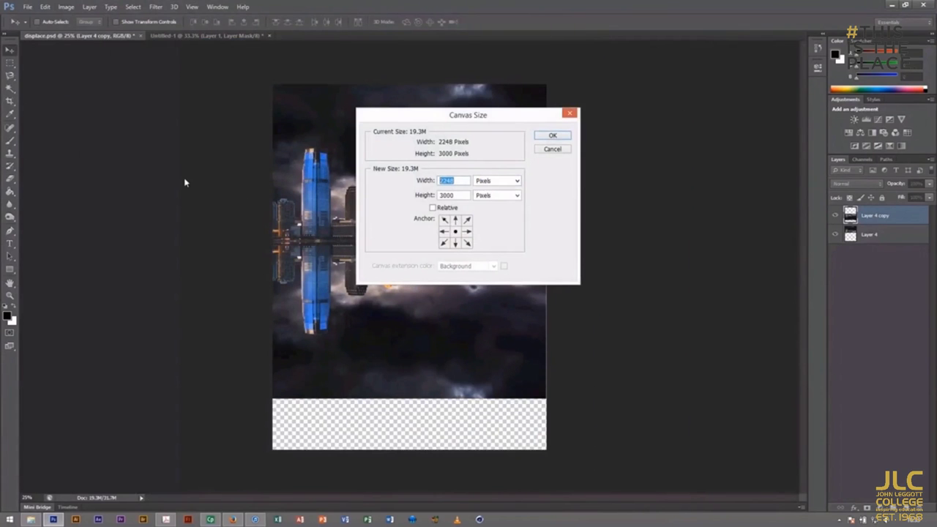
{"action": "key", "text": "Return"}
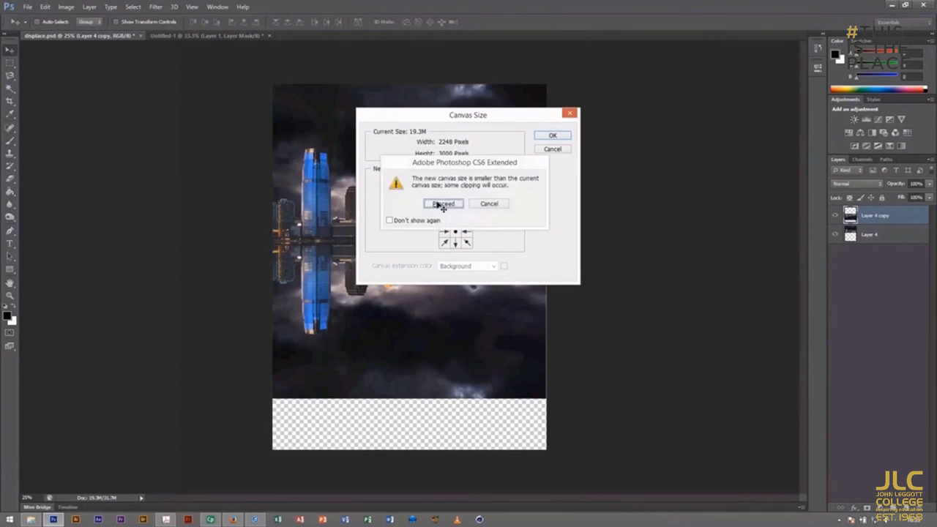
{"action": "left_click", "coordinate": [461, 203]}
Step: Crop the bottom edge up toward the image, then undo that crop
{"action": "key", "text": "c"}
{"action": "left_click_drag", "start_coordinate": [410, 449], "coordinate": [415, 427]}
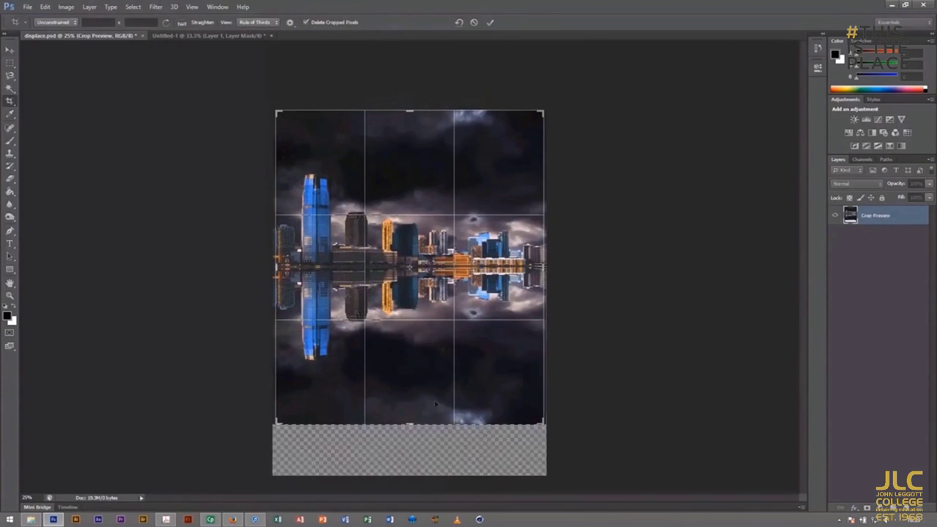
{"action": "left_click", "coordinate": [9, 49]}
{"action": "left_click", "coordinate": [433, 206]}
{"action": "key", "text": "ctrl+z"}
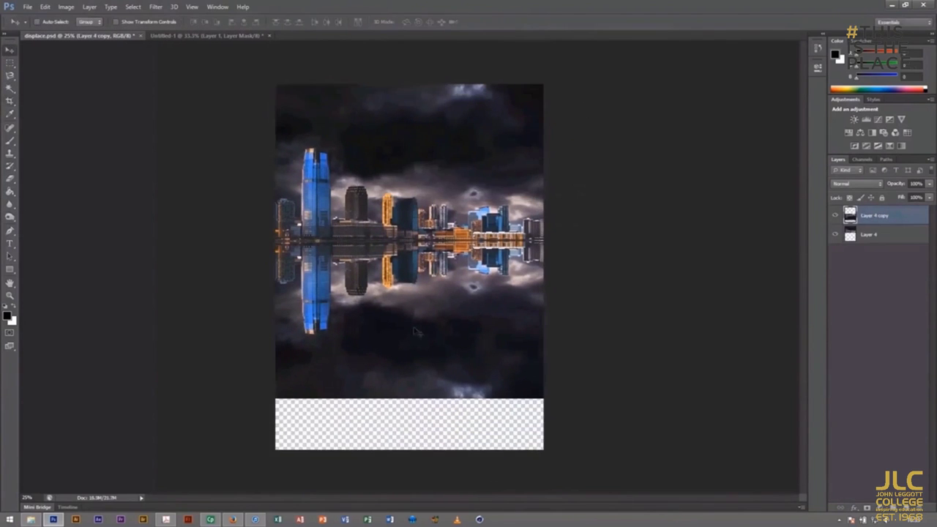
Step: Crop the bottom edge up to the reflection and fit the image on screen
{"action": "left_click", "coordinate": [10, 100]}
{"action": "left_click_drag", "start_coordinate": [410, 449], "coordinate": [409, 424]}
{"action": "key", "text": "Return"}
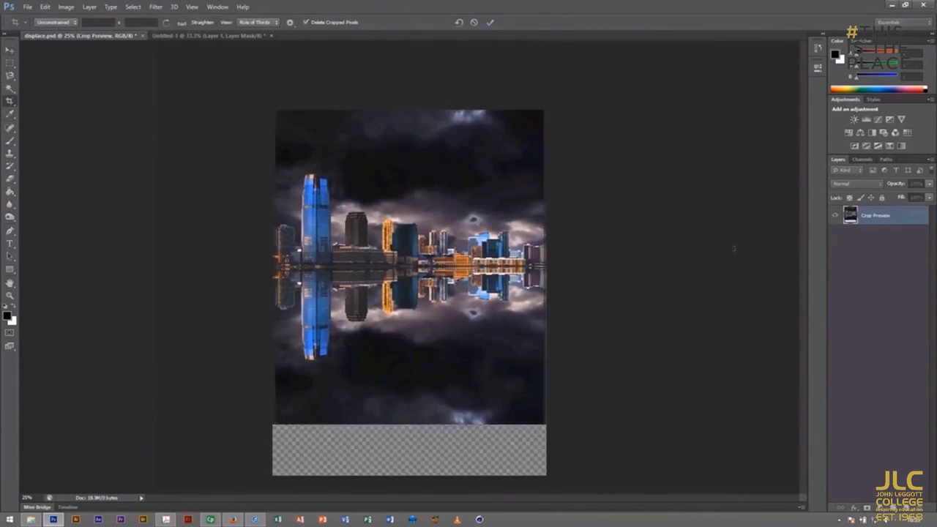
{"action": "left_click", "coordinate": [9, 49]}
{"action": "left_click", "coordinate": [27, 7]}
{"action": "key", "text": "Escape"}
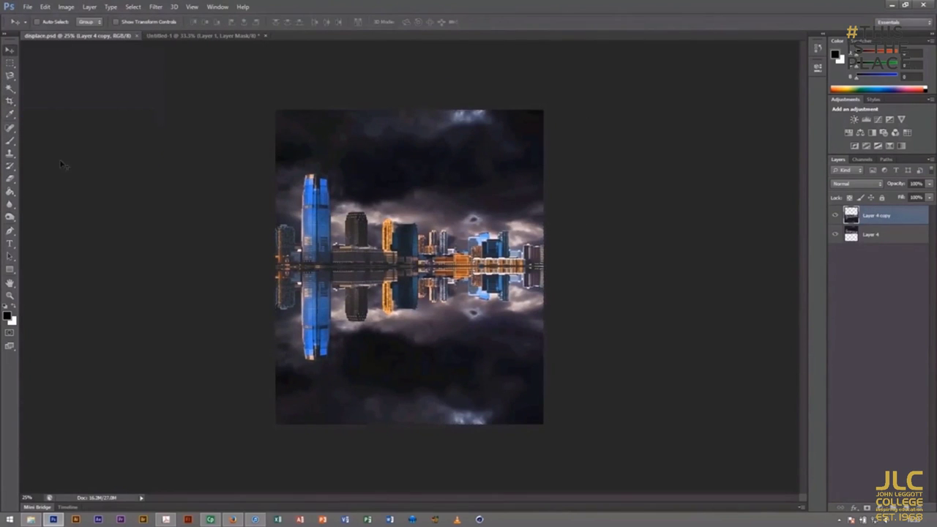
{"action": "left_click", "coordinate": [192, 6]}
{"action": "left_click", "coordinate": [205, 96]}
Step: Create a new blank white document
{"action": "left_click", "coordinate": [27, 7]}
{"action": "left_click", "coordinate": [37, 18]}
{"action": "left_click", "coordinate": [562, 151]}
{"action": "left_click", "coordinate": [66, 6]}
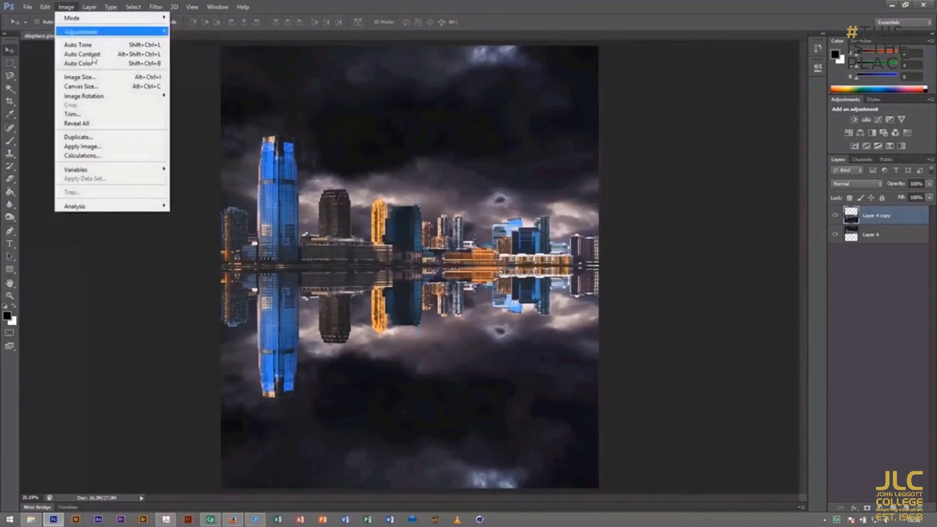
{"action": "left_click", "coordinate": [81, 77]}
{"action": "left_click", "coordinate": [555, 151]}
{"action": "left_click", "coordinate": [27, 6]}
{"action": "left_click", "coordinate": [37, 18]}
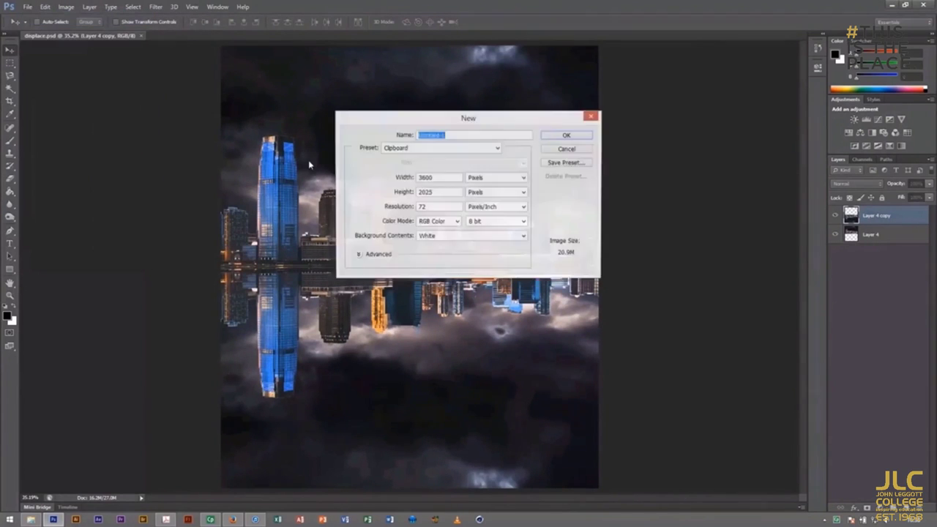
{"action": "key", "text": "Tab"}
{"action": "key", "text": "Return"}
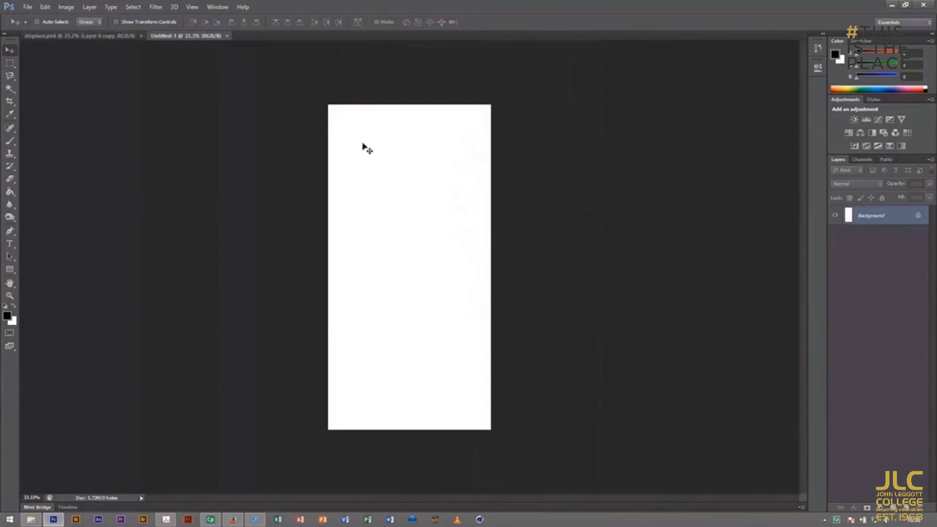
Step: Set the image width to 2200 pixels so the height becomes 4400
{"action": "left_click", "coordinate": [66, 6]}
{"action": "left_click", "coordinate": [81, 77]}
{"action": "type", "text": "2200"}
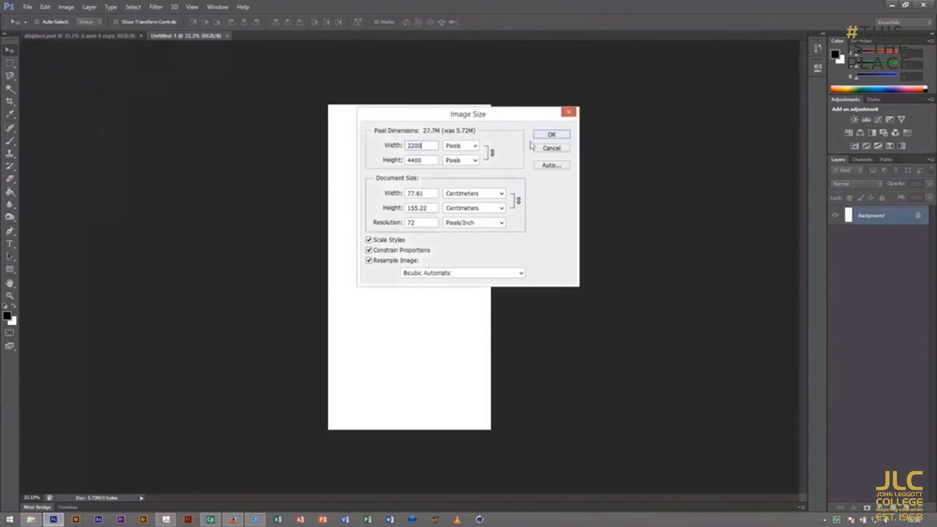
{"action": "left_click", "coordinate": [551, 135]}
Step: Fill the canvas with grey noise using Add Noise
{"action": "left_click", "coordinate": [155, 7]}
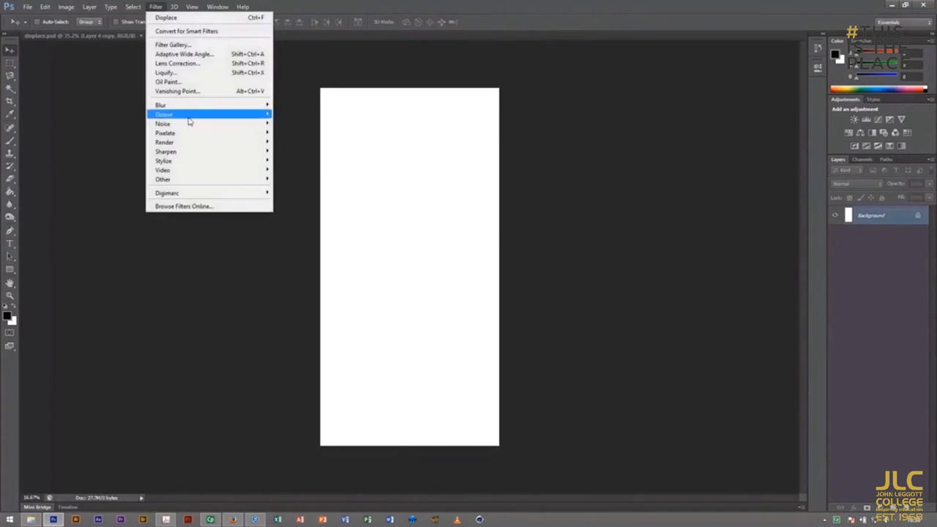
{"action": "left_click", "coordinate": [307, 114]}
{"action": "left_click", "coordinate": [522, 122]}
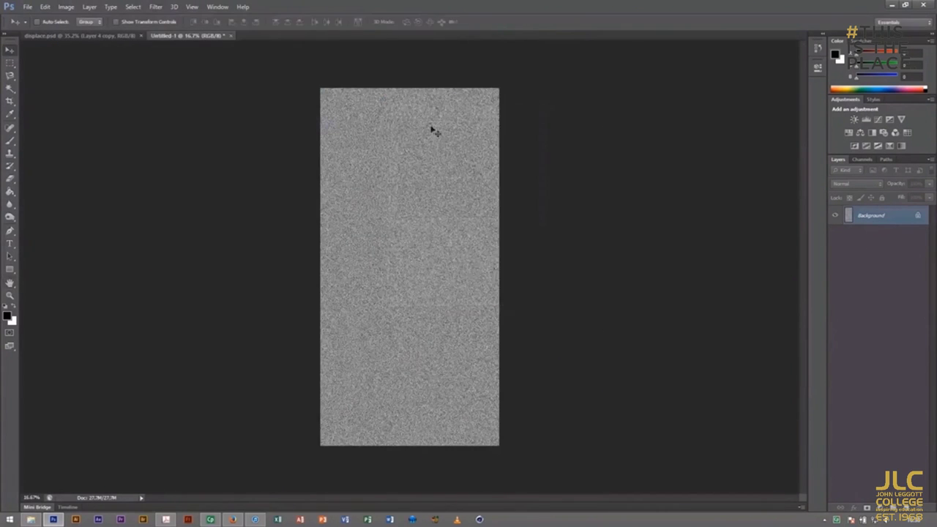
Step: Gaussian-blur the noise and load the RGB channel's brightness as a selection
{"action": "left_click", "coordinate": [156, 7]}
{"action": "left_click", "coordinate": [304, 176]}
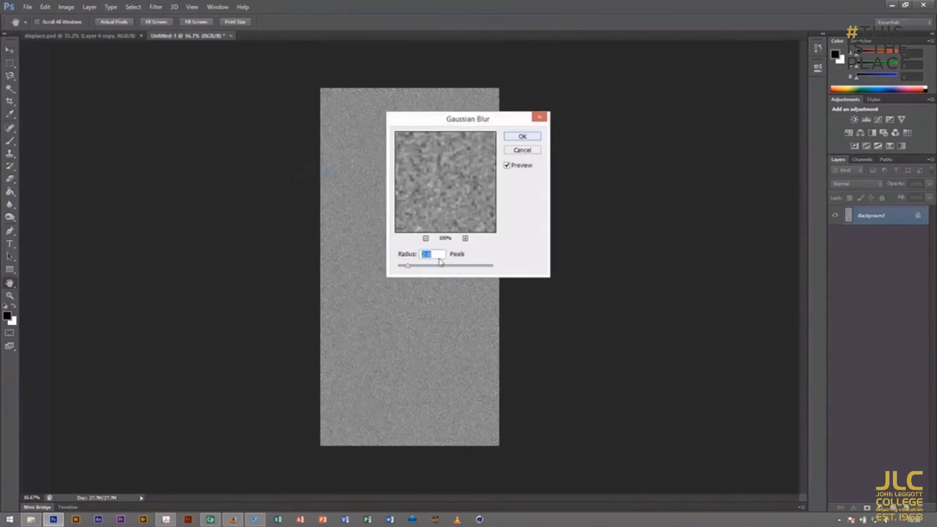
{"action": "left_click", "coordinate": [522, 137]}
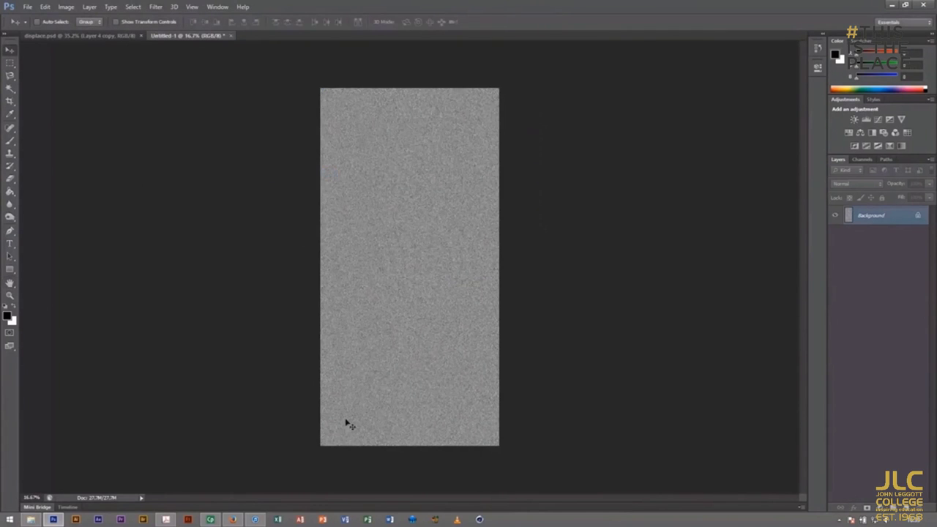
{"action": "left_click", "coordinate": [862, 159]}
{"action": "left_click", "coordinate": [844, 173], "text": "ctrl"}
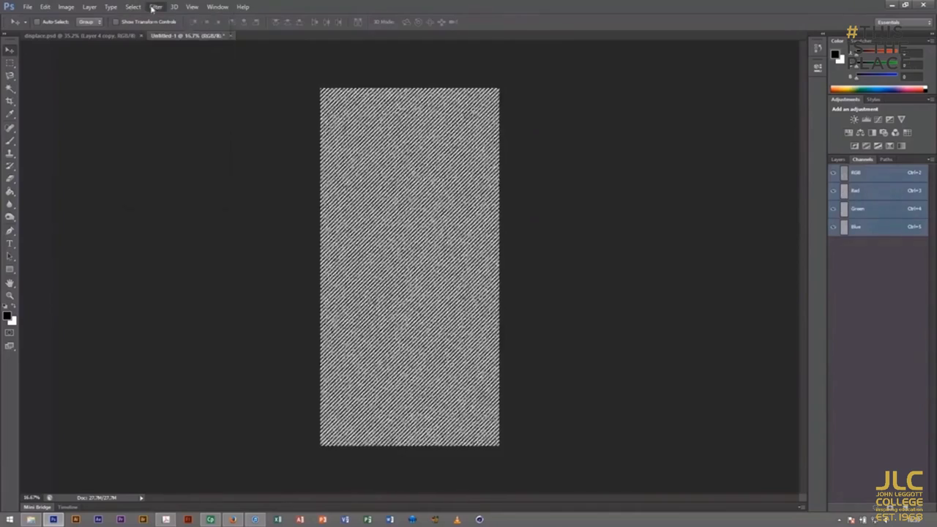
Step: Emboss the noise at angle 180°, height 1 pixel, amount 500%
{"action": "left_click", "coordinate": [155, 6]}
{"action": "left_click", "coordinate": [297, 170]}
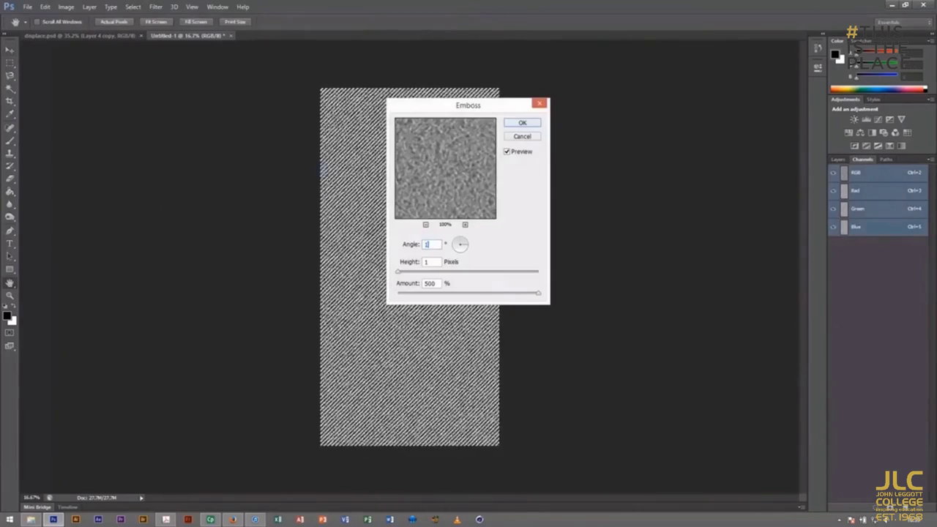
{"action": "type", "text": "80"}
{"action": "left_click", "coordinate": [430, 283]}
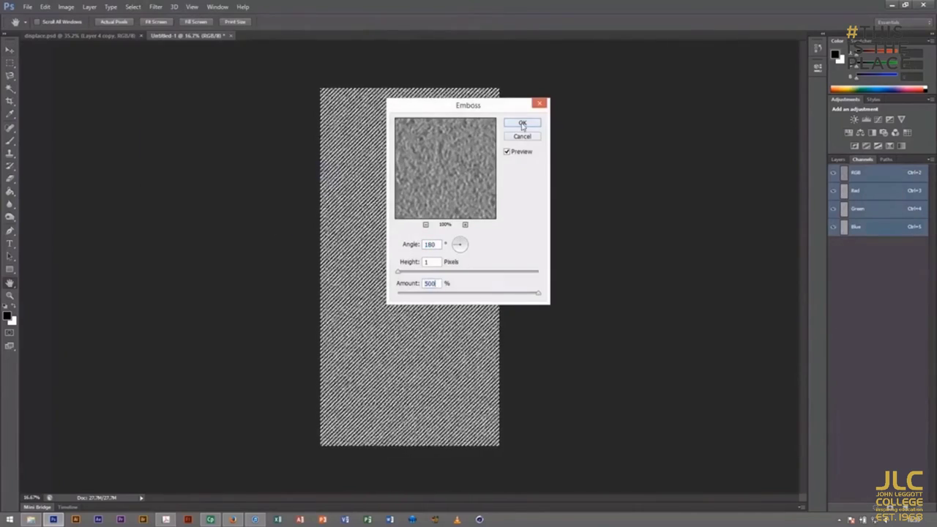
{"action": "left_click", "coordinate": [522, 124]}
Step: Reload the brightness selection and emboss the texture again at 90°
{"action": "key", "text": "v"}
{"action": "key", "text": "ctrl+d"}
{"action": "left_click", "coordinate": [838, 159]}
{"action": "left_click", "coordinate": [862, 159]}
{"action": "key", "text": "ctrl+z"}
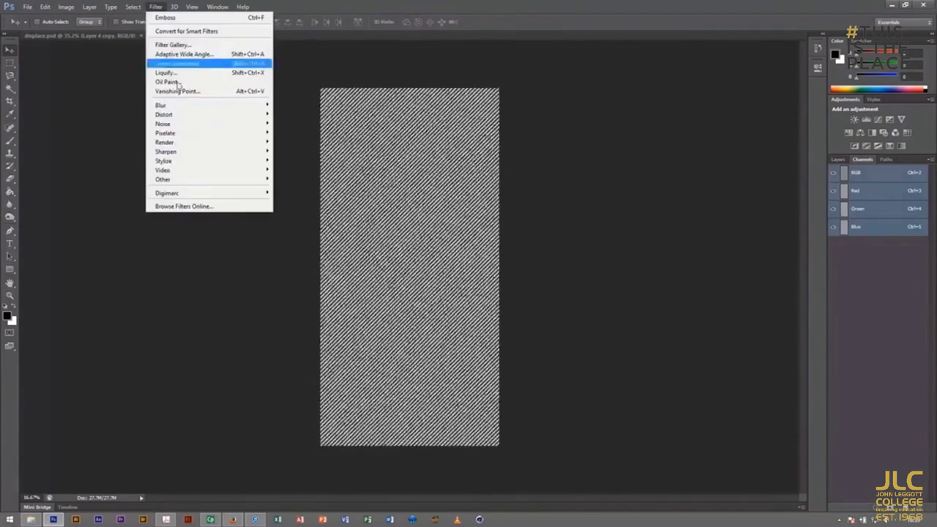
{"action": "left_click", "coordinate": [297, 170]}
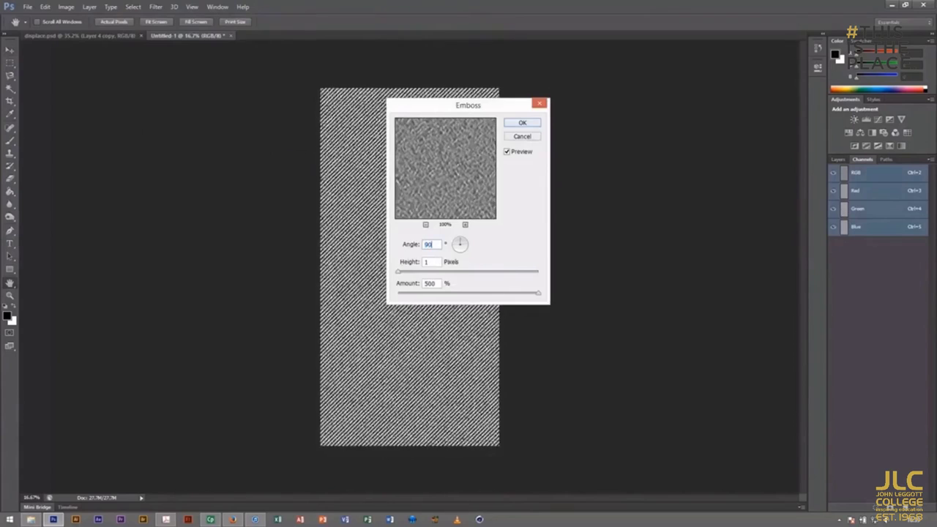
{"action": "left_click", "coordinate": [523, 123]}
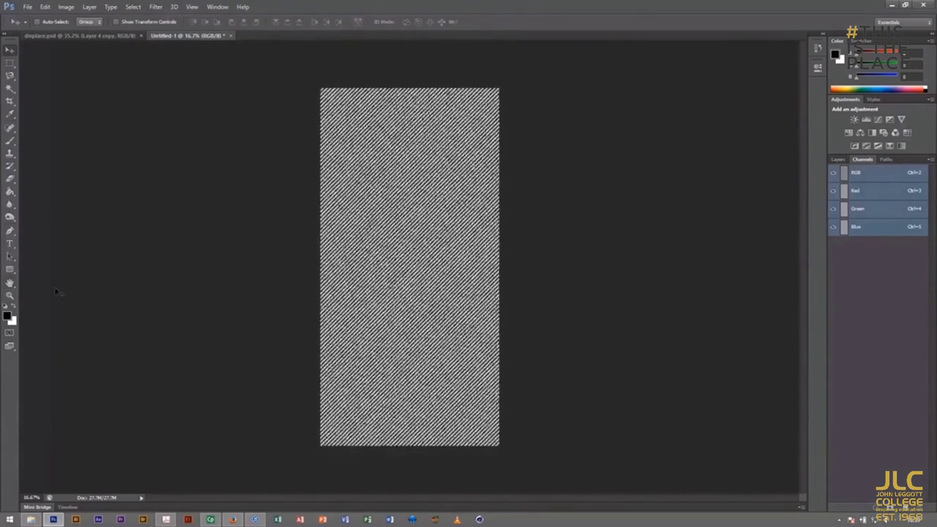
{"action": "left_click", "coordinate": [838, 159]}
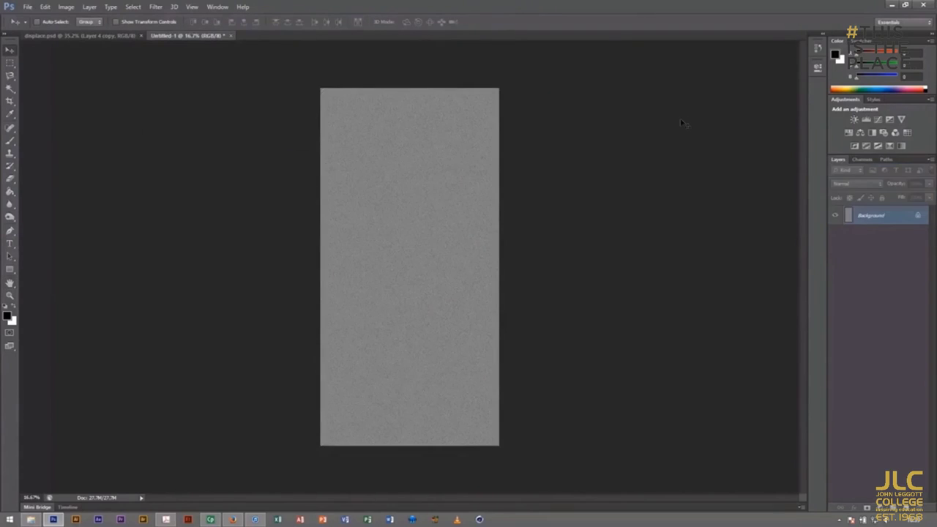
Step: Unlock the Background layer so it becomes Layer 0
{"action": "key", "text": "ctrl+minus"}
{"action": "key", "text": "ctrl+minus"}
{"action": "key", "text": "ctrl+minus"}
{"action": "key", "text": "ctrl+plus"}
{"action": "left_click", "coordinate": [44, 6]}
{"action": "left_click", "coordinate": [91, 230]}
{"action": "left_click", "coordinate": [46, 6]}
{"action": "left_click", "coordinate": [91, 147]}
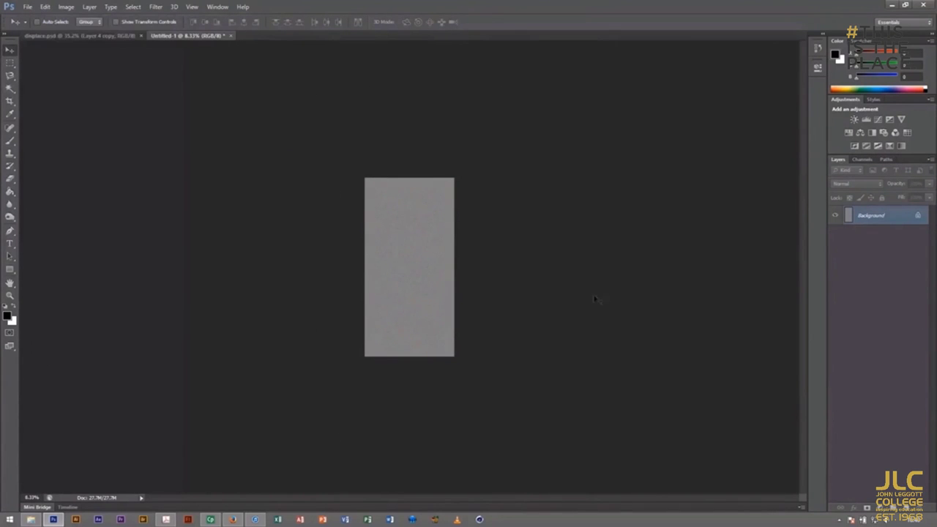
{"action": "key", "text": "ctrl+s"}
{"action": "left_click", "coordinate": [595, 258]}
{"action": "left_click", "coordinate": [917, 215]}
Step: Try a perspective transform, spreading the layer's bottom corners outward
{"action": "left_click", "coordinate": [44, 7]}
{"action": "left_click", "coordinate": [205, 228]}
{"action": "left_click_drag", "start_coordinate": [364, 357], "coordinate": [308, 356]}
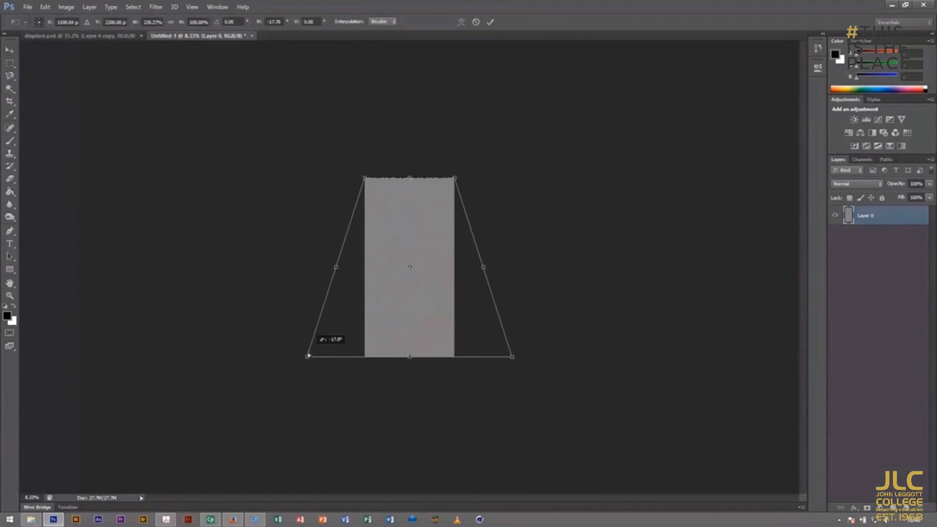
{"action": "left_click_drag", "start_coordinate": [308, 355], "coordinate": [138, 357]}
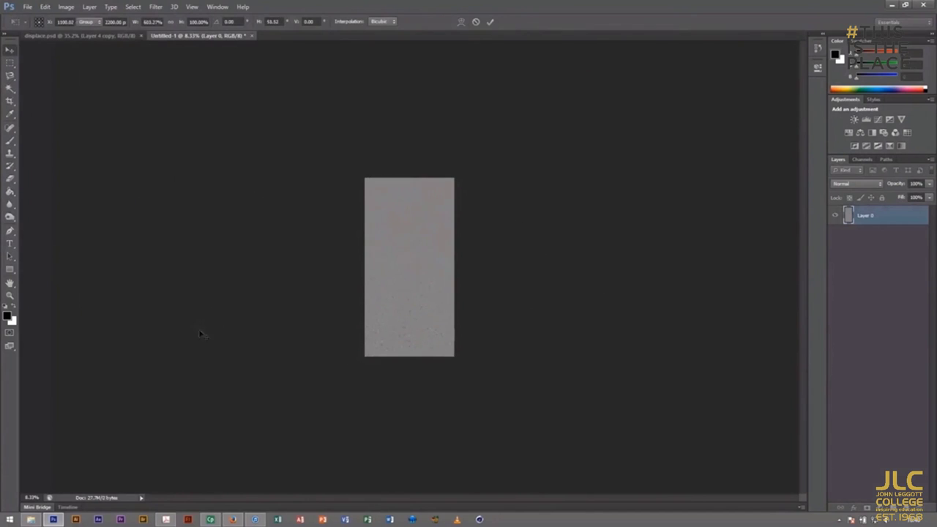
{"action": "left_click", "coordinate": [45, 7]}
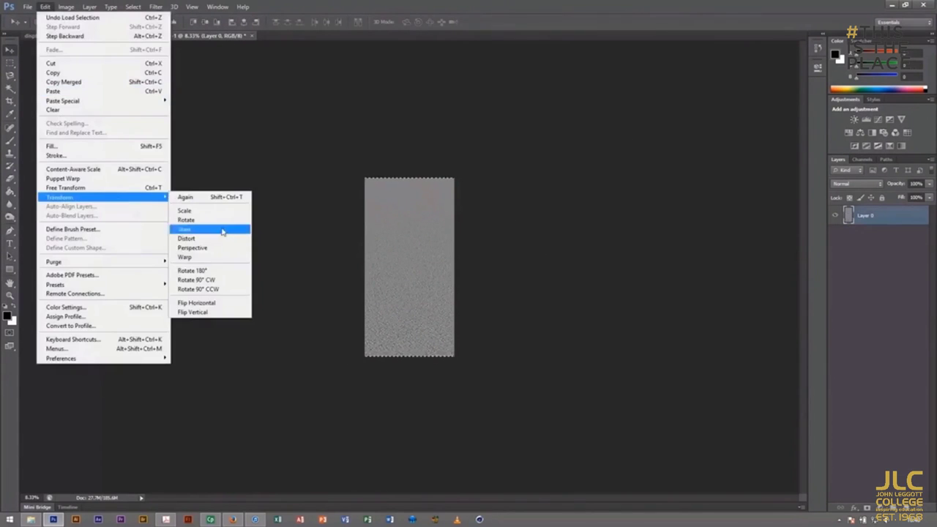
{"action": "left_click", "coordinate": [205, 249]}
{"action": "key", "text": "Return"}
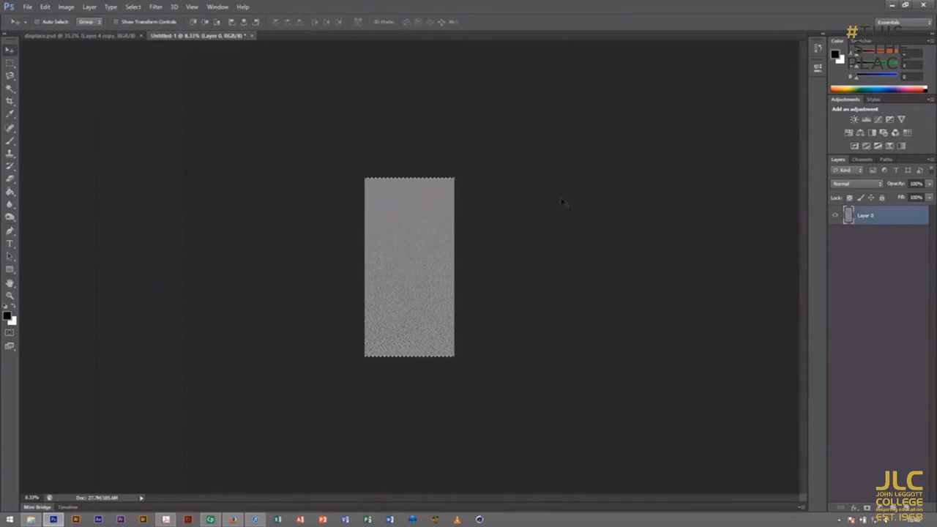
Step: Commit a wide perspective stretch of the bottom corners and mark a crop over the central strip
{"action": "left_click", "coordinate": [45, 7]}
{"action": "left_click", "coordinate": [210, 247]}
{"action": "left_click_drag", "start_coordinate": [363, 357], "coordinate": [140, 356]}
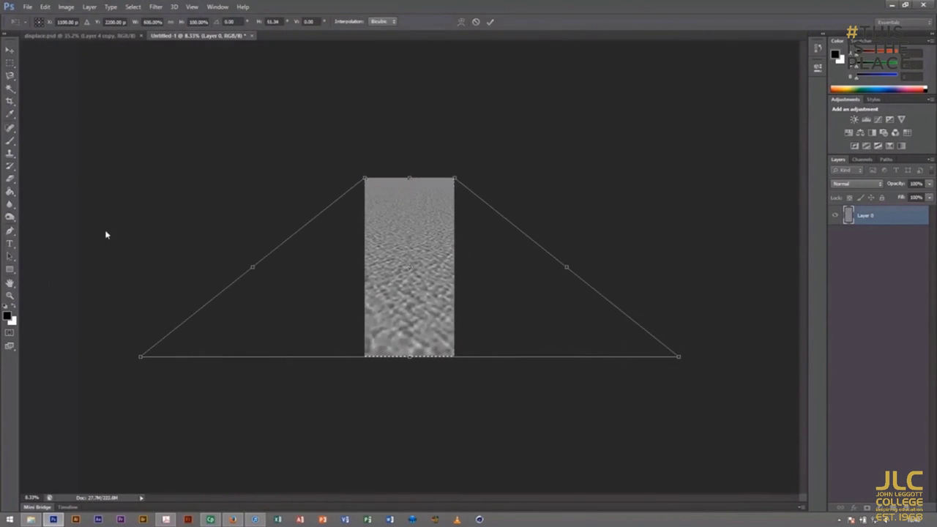
{"action": "key", "text": "Return"}
{"action": "left_click", "coordinate": [9, 101]}
{"action": "mouse_move", "coordinate": [364, 267]}
{"action": "left_mouse_down"}
{"action": "mouse_move", "coordinate": [460, 261]}
{"action": "mouse_move", "coordinate": [452, 267]}
{"action": "left_mouse_up"}
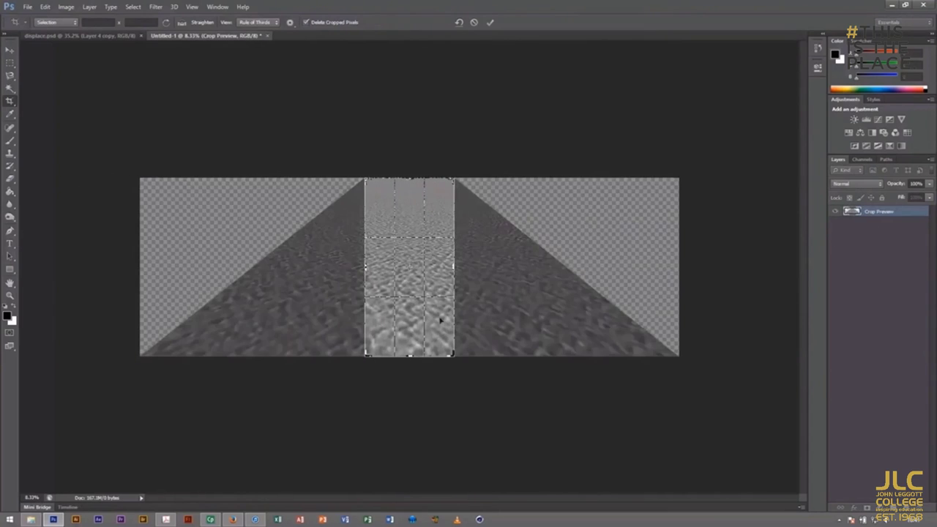
Step: Commit the crop and resize the image height to 2200 px for a 2200 × 2200 canvas
{"action": "key", "text": "Return"}
{"action": "key", "text": "ctrl+alt+i"}
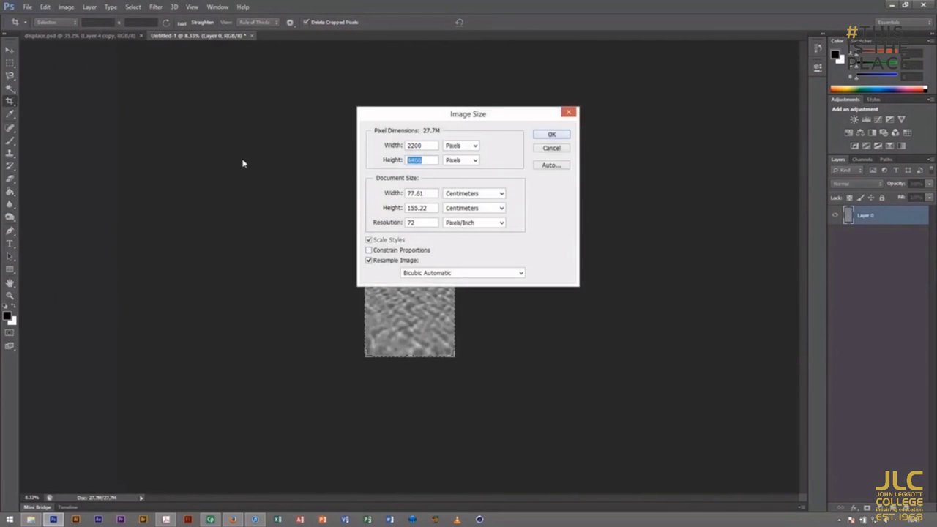
{"action": "type", "text": "0"}
{"action": "key", "text": "Return"}
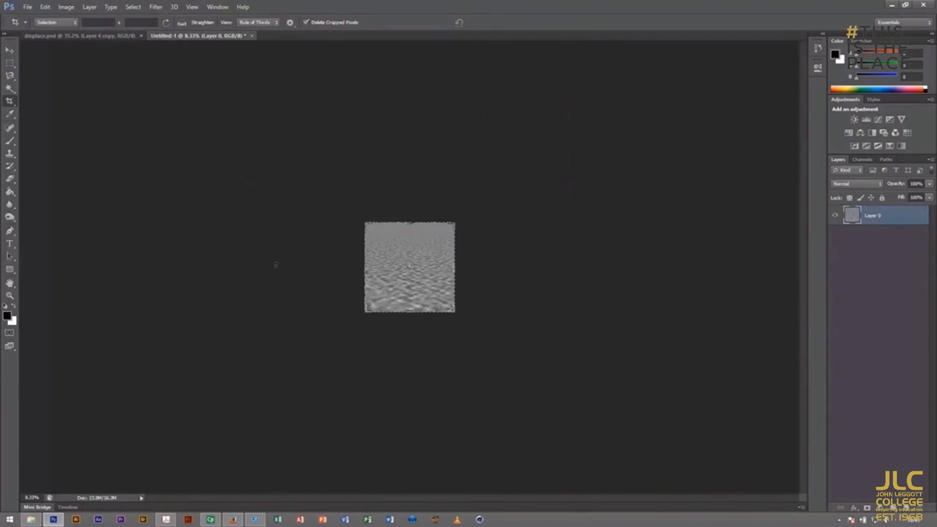
{"action": "left_click", "coordinate": [862, 158]}
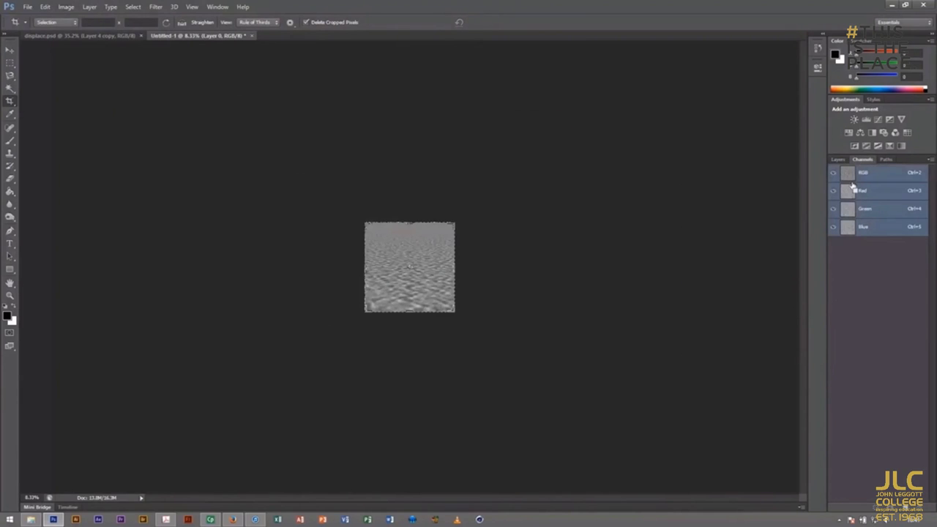
{"action": "key", "text": "ctrl+plus"}
{"action": "key", "text": "ctrl+plus"}
{"action": "key", "text": "ctrl+plus"}
Step: Draw a top-to-bottom gradient across the canvas in Quick Mask mode
{"action": "key", "text": "q"}
{"action": "key", "text": "x"}
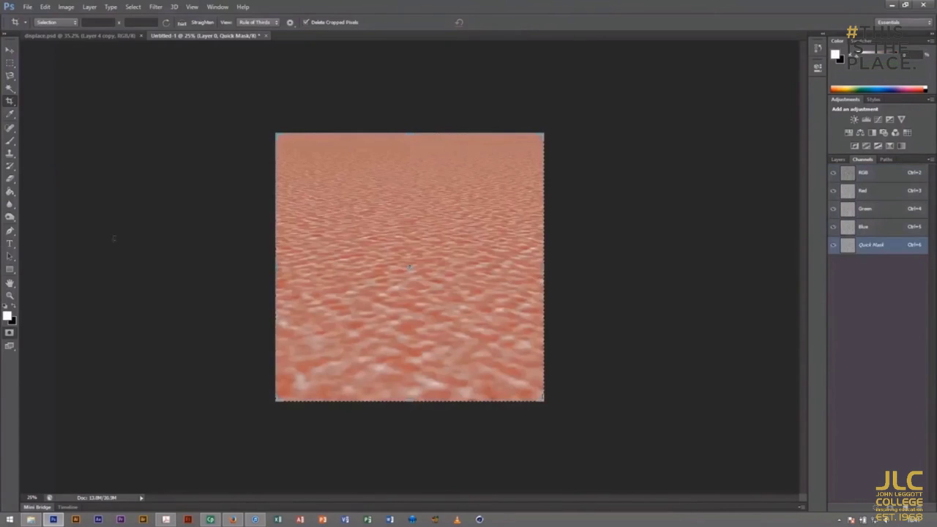
{"action": "right_click", "coordinate": [9, 192]}
{"action": "left_click", "coordinate": [51, 190]}
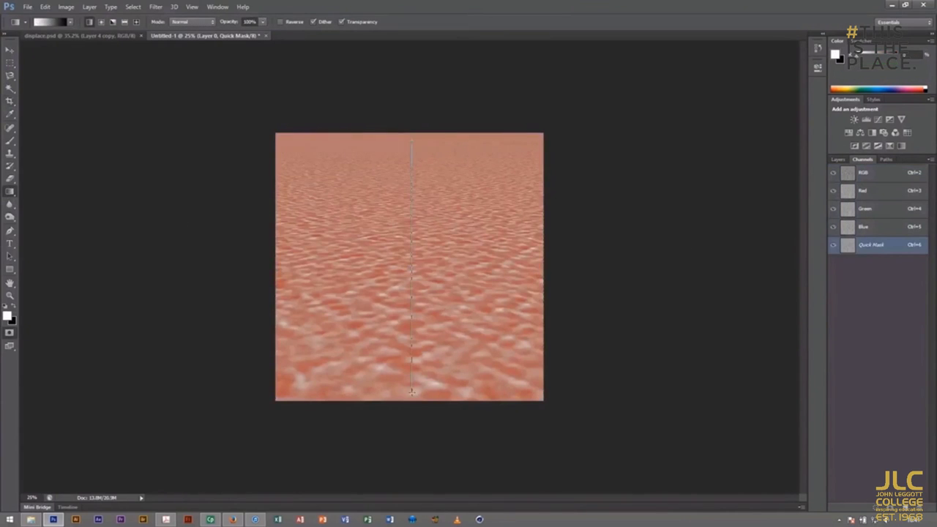
{"action": "left_click_drag", "start_coordinate": [412, 391], "coordinate": [411, 392]}
Step: Turn the mask into a selection and fill the upper area with grey
{"action": "key", "text": "q"}
{"action": "left_click", "coordinate": [44, 6]}
{"action": "left_click", "coordinate": [63, 139]}
{"action": "left_click", "coordinate": [529, 151]}
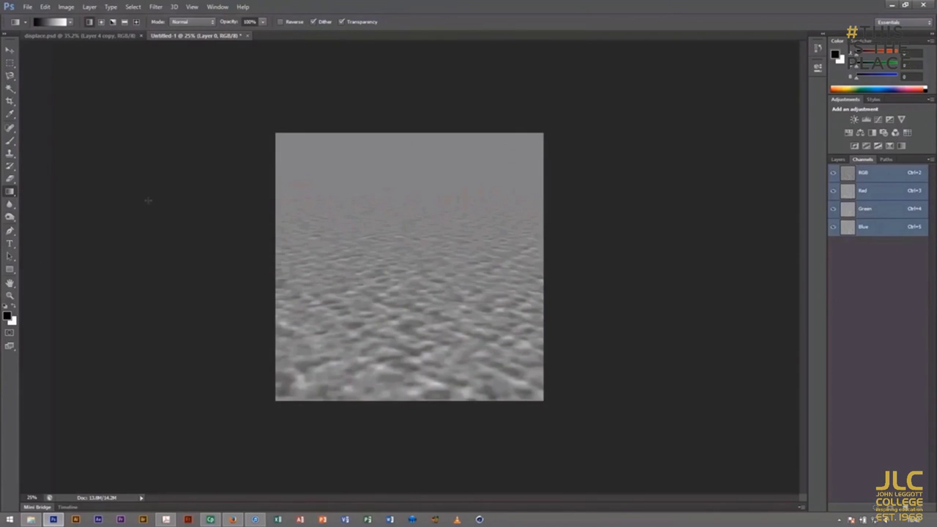
Step: Save the ripple texture as map3.psd, accepting Maximize Compatibility
{"action": "left_click", "coordinate": [28, 7]}
{"action": "left_click", "coordinate": [44, 124]}
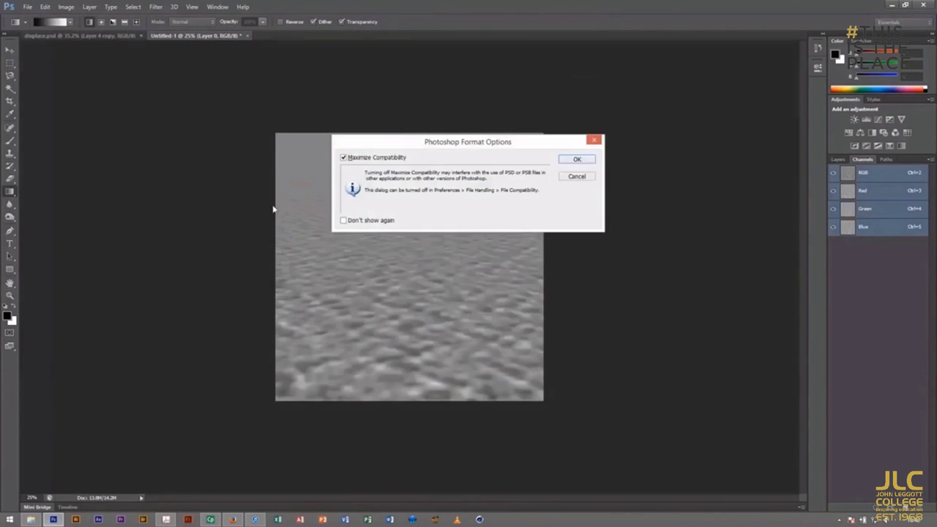
{"action": "left_click", "coordinate": [578, 160]}
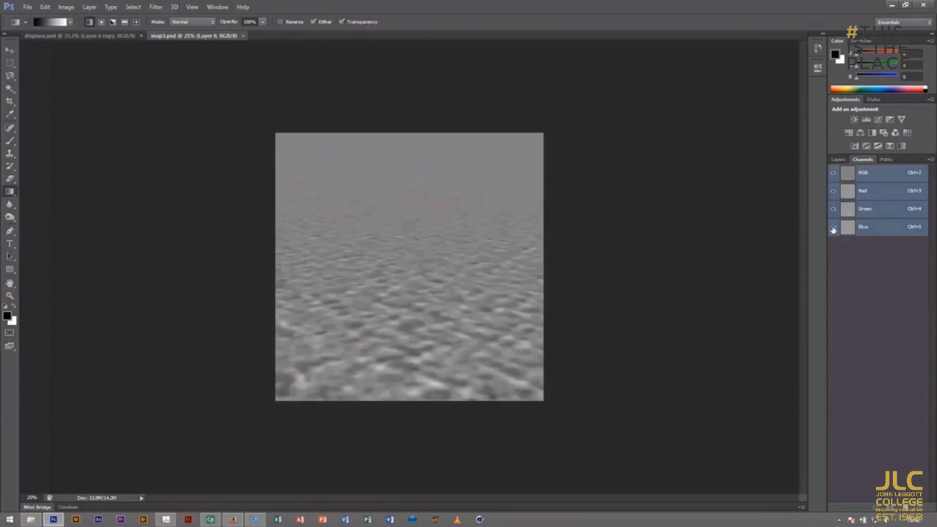
{"action": "left_click", "coordinate": [833, 229]}
{"action": "left_click", "coordinate": [28, 6]}
{"action": "left_click", "coordinate": [43, 125]}
{"action": "key", "text": "Return"}
{"action": "key", "text": "Return"}
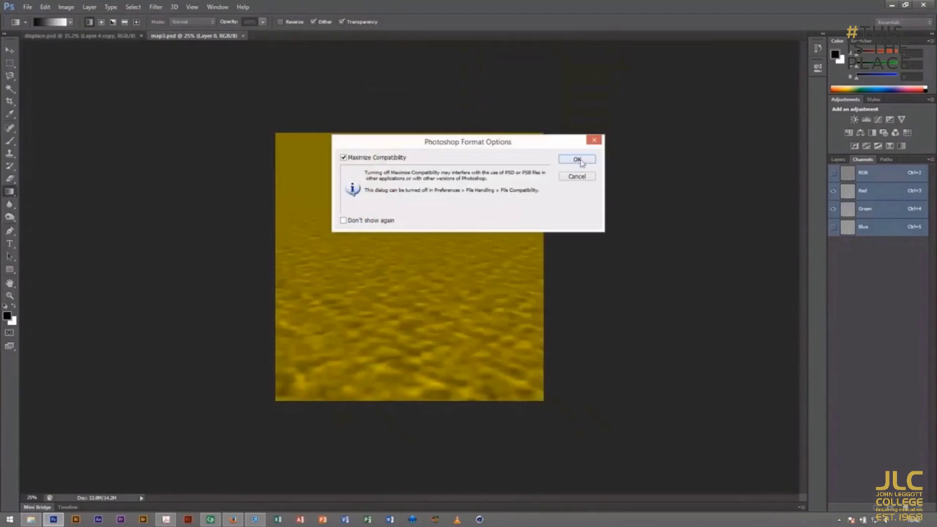
Step: Switch back to displace.psd and begin scaling the reflection layer copy
{"action": "key", "text": "Return"}
{"action": "key", "text": "ctrl+Tab"}
{"action": "left_click", "coordinate": [42, 7]}
{"action": "left_click", "coordinate": [220, 206]}
Step: Enlarge the reflection copy to 400% and commit it
{"action": "type", "text": "400"}
{"action": "key", "text": "Tab"}
{"action": "key", "text": "Return"}
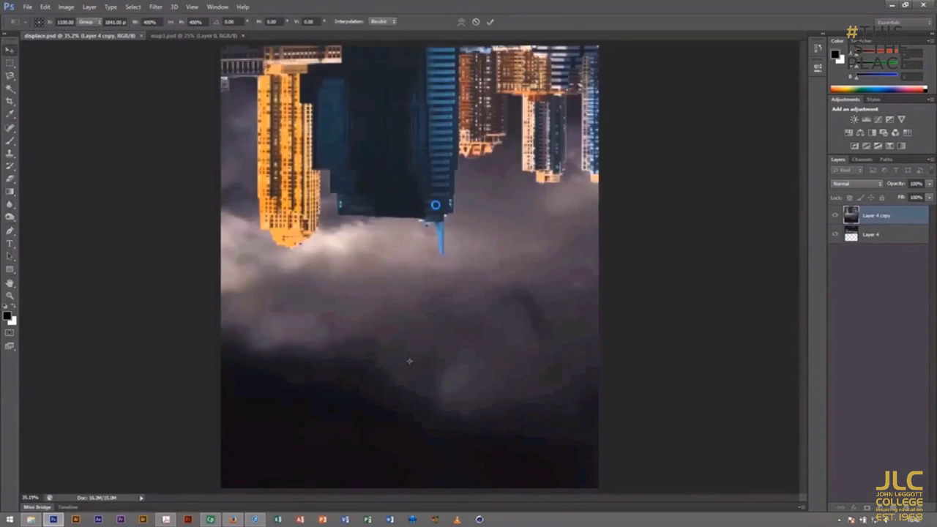
{"action": "key", "text": "ctrl+minus"}
{"action": "key", "text": "ctrl+minus"}
{"action": "key", "text": "ctrl+minus"}
{"action": "key", "text": "ctrl+minus"}
Step: Ripple the reflection with the Displace filter using map3.psd as the map
{"action": "left_click", "coordinate": [164, 8]}
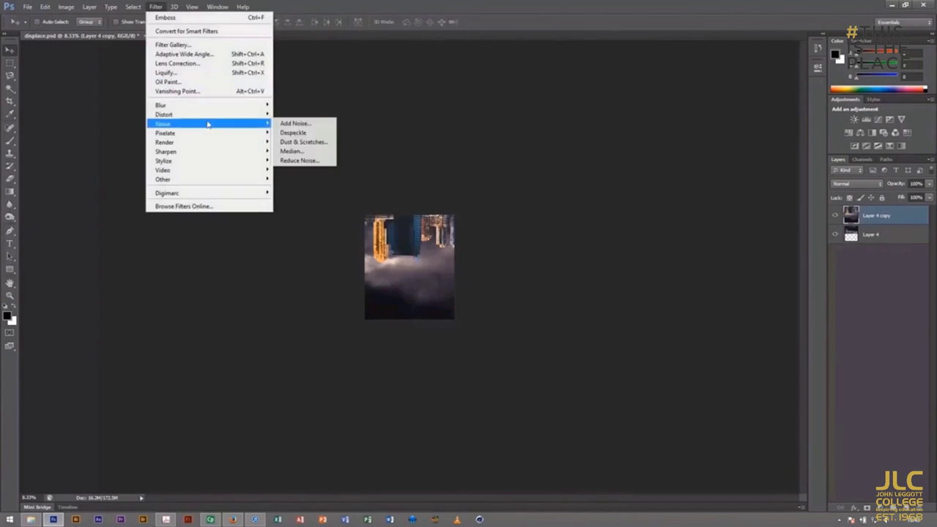
{"action": "left_click", "coordinate": [313, 113]}
{"action": "left_click", "coordinate": [505, 163]}
{"action": "left_click", "coordinate": [238, 98]}
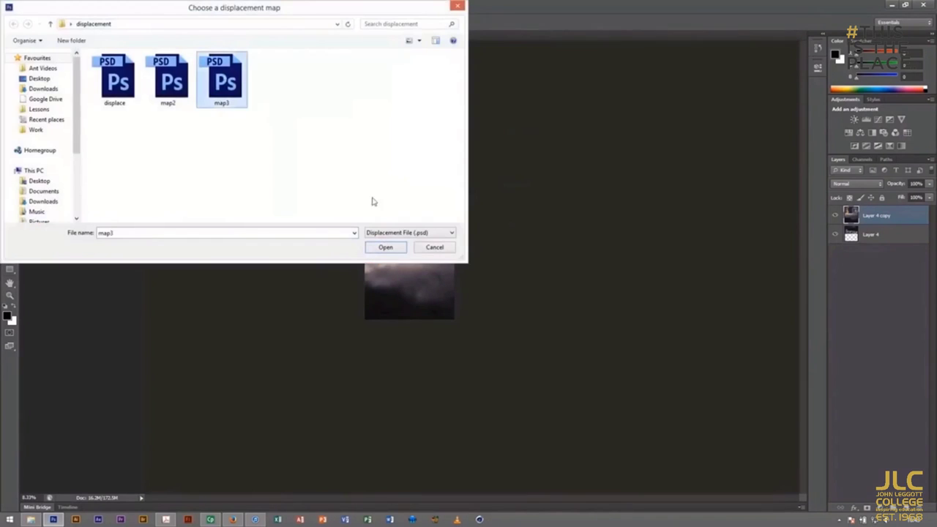
{"action": "left_click", "coordinate": [380, 252]}
Step: Scale the Layer 4 copy to 25% width and height, then fit the image on screen
{"action": "left_click", "coordinate": [44, 7]}
{"action": "left_click", "coordinate": [74, 189]}
{"action": "type", "text": "25"}
{"action": "key", "text": "Tab"}
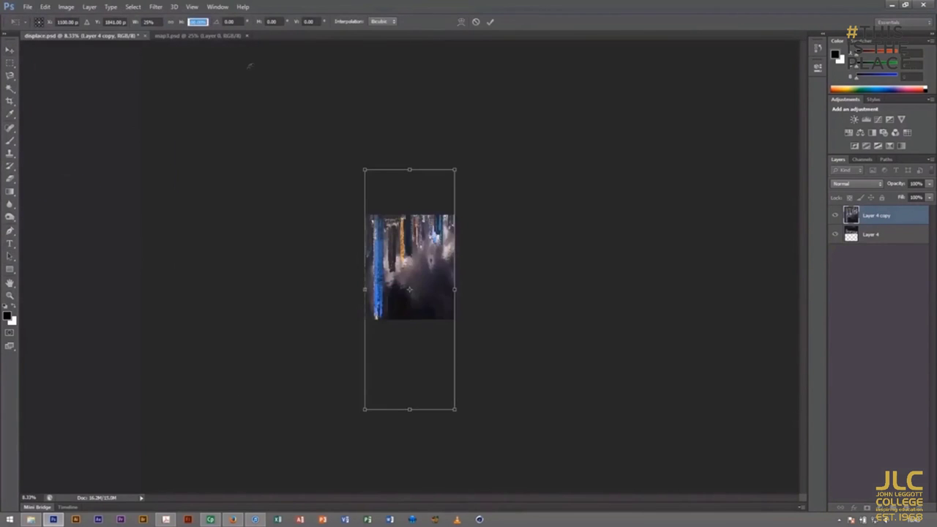
{"action": "type", "text": "25"}
{"action": "key", "text": "Return"}
{"action": "left_click", "coordinate": [192, 7]}
{"action": "left_click", "coordinate": [219, 96]}
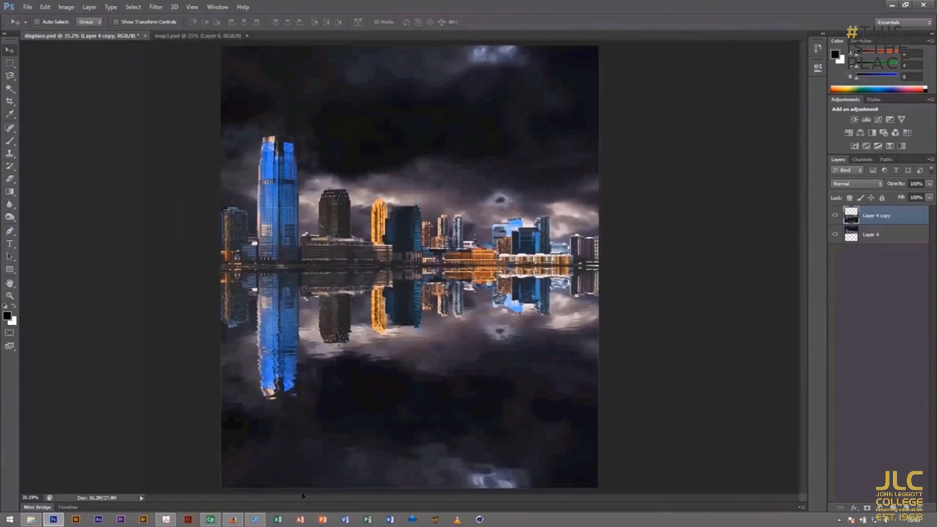
{"action": "left_click", "coordinate": [27, 7]}
Step: Drag the lake photo into displace.psd and set its blend mode to Overlay
{"action": "left_click", "coordinate": [66, 112]}
{"action": "left_click", "coordinate": [196, 35]}
{"action": "left_click_drag", "start_coordinate": [263, 212], "coordinate": [359, 278]}
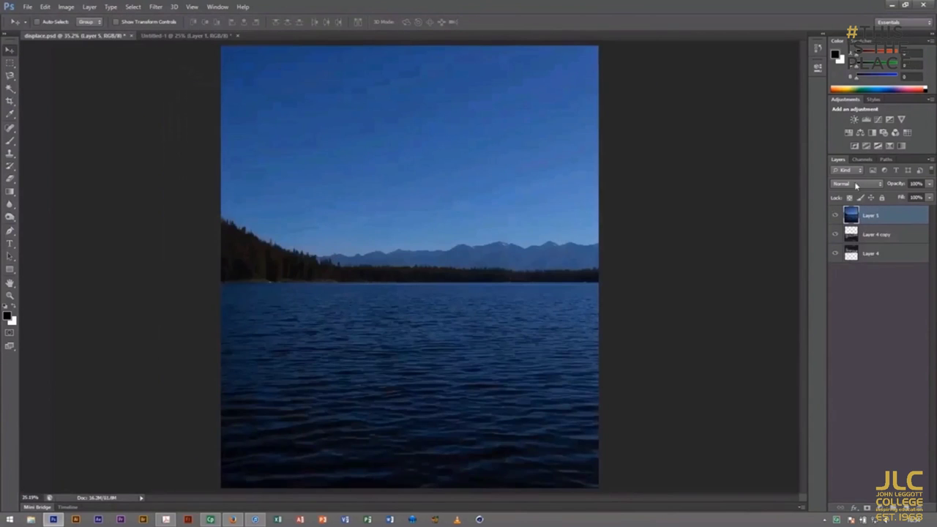
{"action": "left_click", "coordinate": [856, 186]}
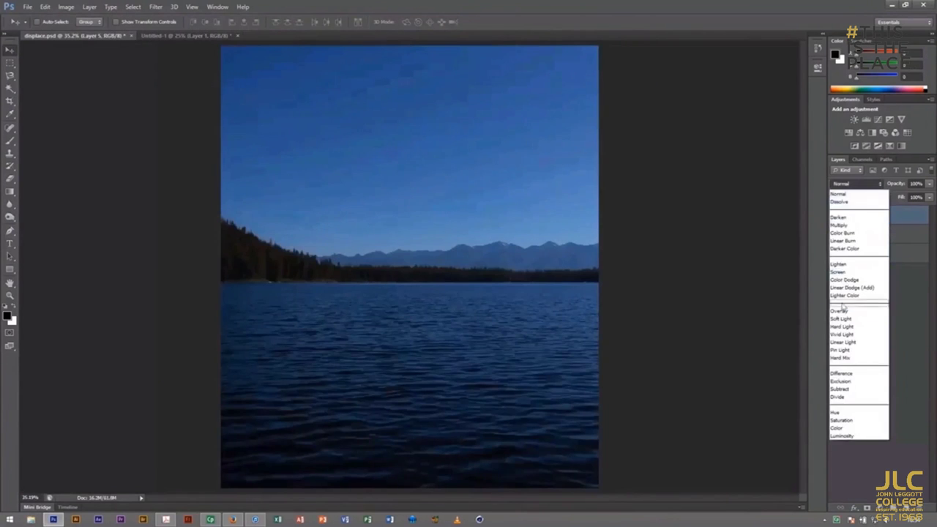
{"action": "left_click", "coordinate": [853, 304]}
Step: Shrink the lake layer over the reflection and mask it to the selected water area
{"action": "key", "text": "ctrl+minus"}
{"action": "key", "text": "ctrl+minus"}
{"action": "key", "text": "ctrl+minus"}
{"action": "left_click", "coordinate": [45, 7]}
{"action": "left_click", "coordinate": [66, 188]}
{"action": "left_click_drag", "start_coordinate": [621, 142], "coordinate": [555, 173]}
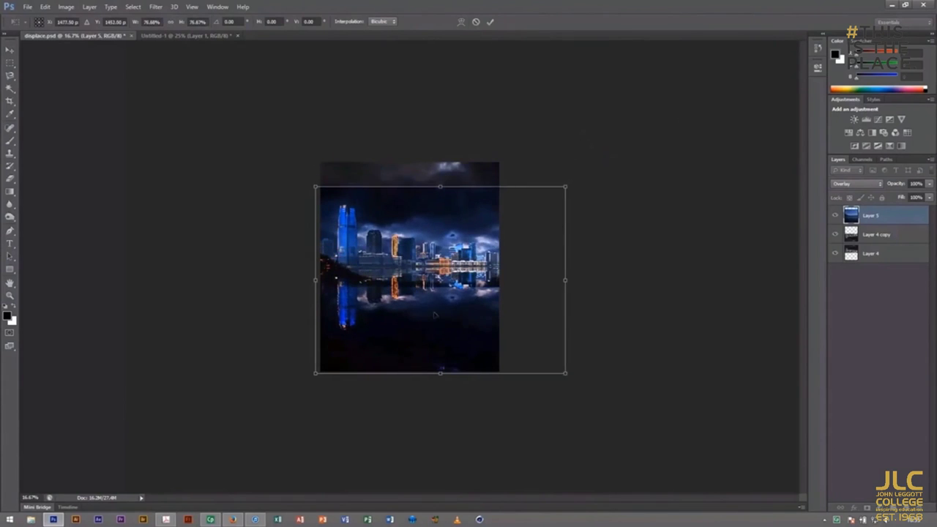
{"action": "left_click_drag", "start_coordinate": [449, 325], "coordinate": [438, 300]}
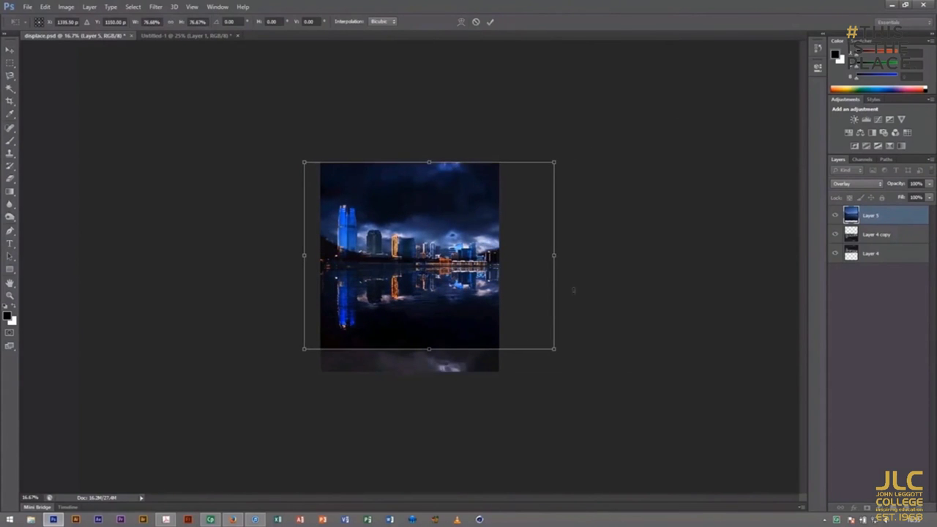
{"action": "key", "text": "Return"}
{"action": "left_click", "coordinate": [192, 7]}
{"action": "left_click", "coordinate": [212, 96]}
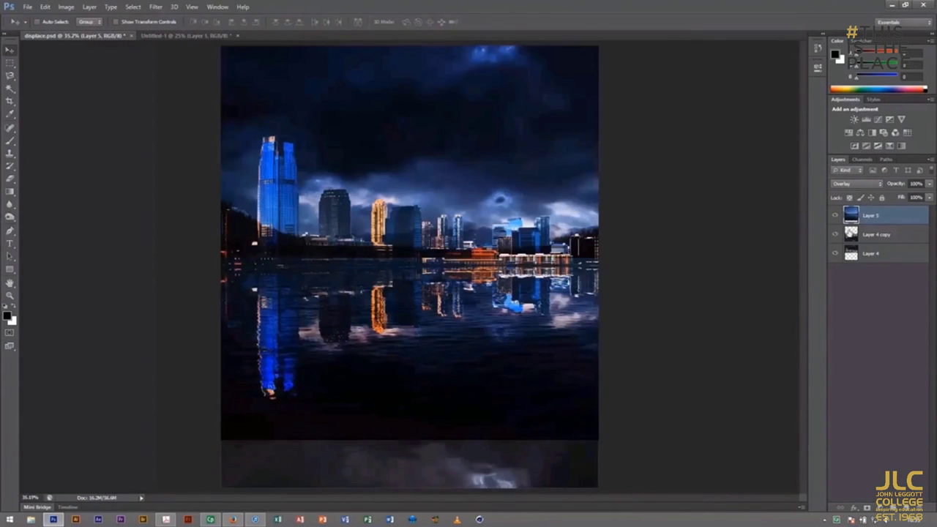
{"action": "left_click", "coordinate": [867, 508]}
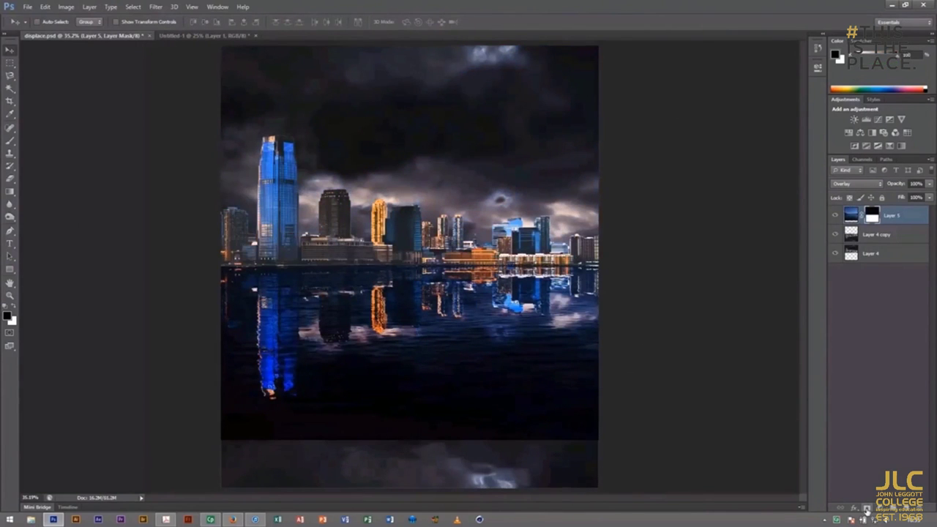
Step: Crop off the bottom strip and lower the lake layer's opacity to 79%
{"action": "key", "text": "c"}
{"action": "left_click_drag", "start_coordinate": [409, 486], "coordinate": [423, 460]}
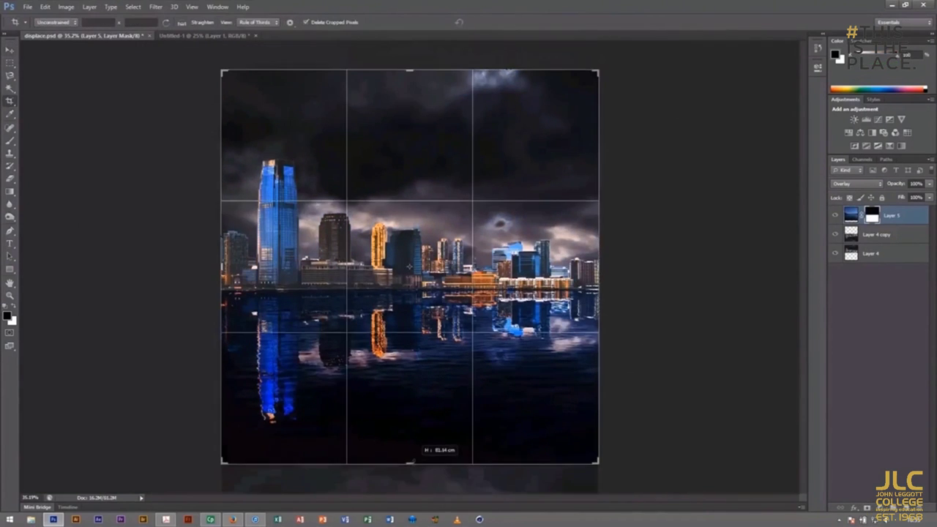
{"action": "key", "text": "Return"}
{"action": "left_click", "coordinate": [851, 214]}
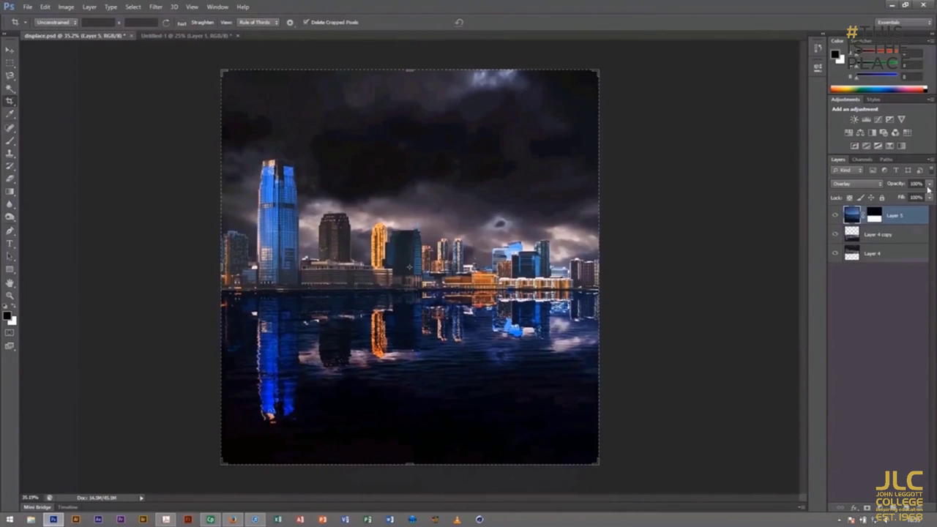
{"action": "left_click_drag", "start_coordinate": [929, 183], "coordinate": [920, 197]}
Step: Add a colorized Hue/Saturation layer (hue 18, saturation 50, lightness −3) for a sepia tint
{"action": "left_click", "coordinate": [877, 508]}
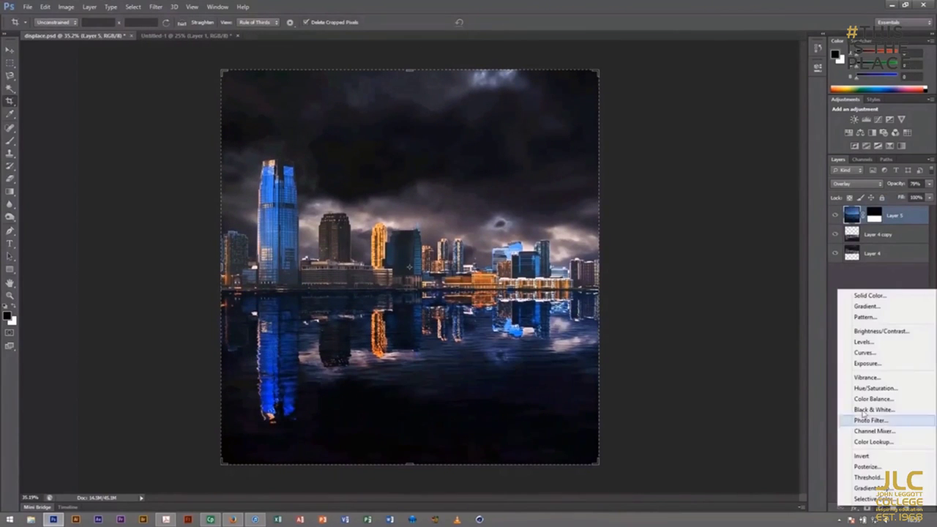
{"action": "left_click", "coordinate": [871, 388]}
{"action": "left_click", "coordinate": [721, 181]}
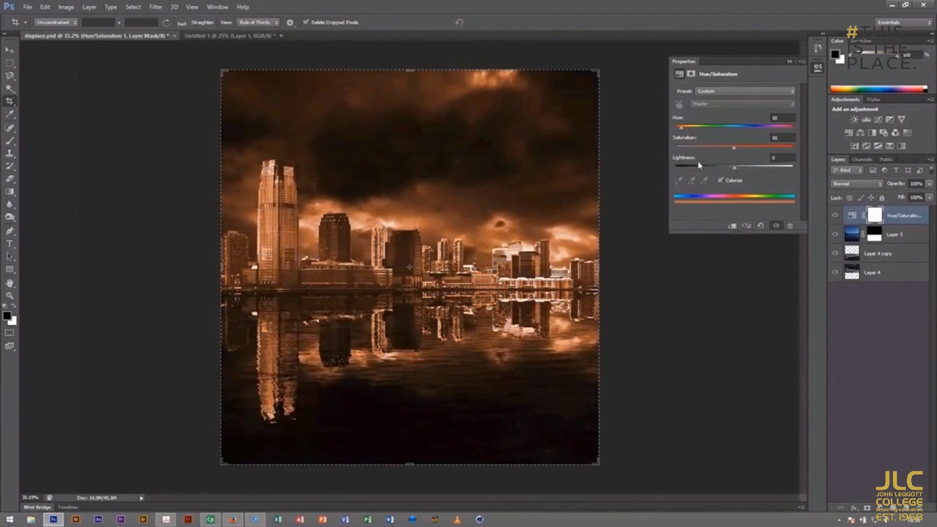
{"action": "left_click_drag", "start_coordinate": [734, 168], "coordinate": [737, 172]}
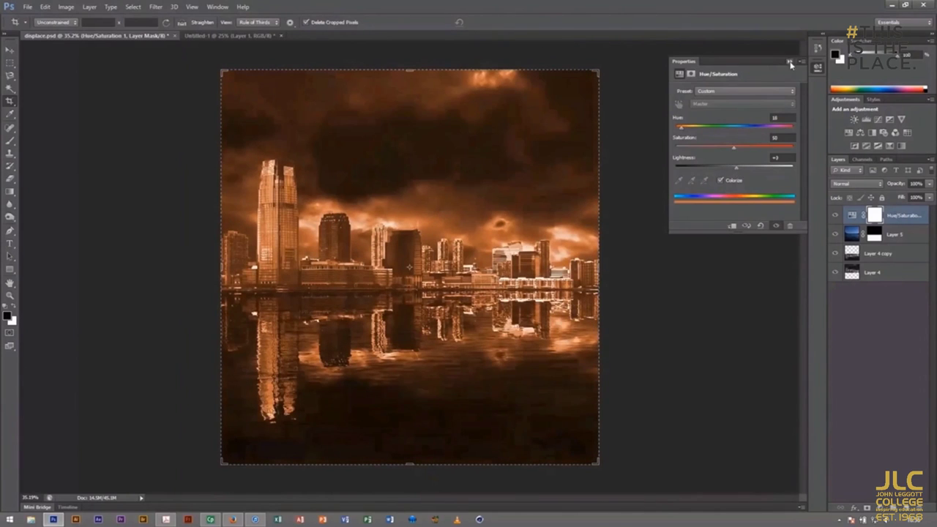
{"action": "left_click", "coordinate": [789, 62]}
Step: Fit the image in view, add a new layer, and fill a rectangular selection with a black-white gradient
{"action": "left_click", "coordinate": [190, 6]}
{"action": "left_click", "coordinate": [212, 97]}
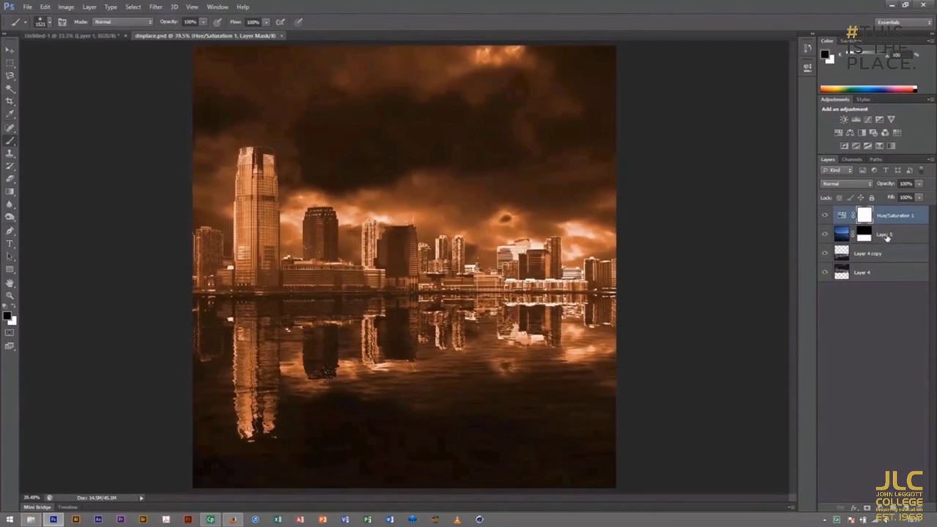
{"action": "left_click", "coordinate": [884, 241]}
{"action": "left_click", "coordinate": [909, 508]}
{"action": "left_click", "coordinate": [10, 63]}
{"action": "left_click", "coordinate": [44, 63]}
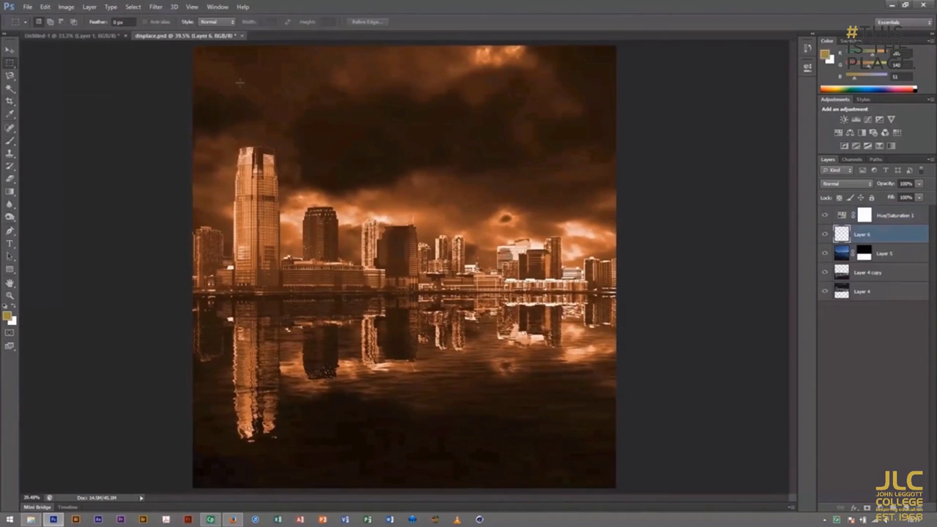
{"action": "left_click_drag", "start_coordinate": [539, 382], "coordinate": [559, 402]}
{"action": "key", "text": "d"}
{"action": "left_click", "coordinate": [9, 191]}
{"action": "left_click_drag", "start_coordinate": [385, 233], "coordinate": [411, 242]}
Step: Render Difference Clouds, hide the sepia layer, invert, and apply Levels with midtone 0.15 to form a white bolt
{"action": "left_click", "coordinate": [156, 6]}
{"action": "mouse_move", "coordinate": [165, 142]}
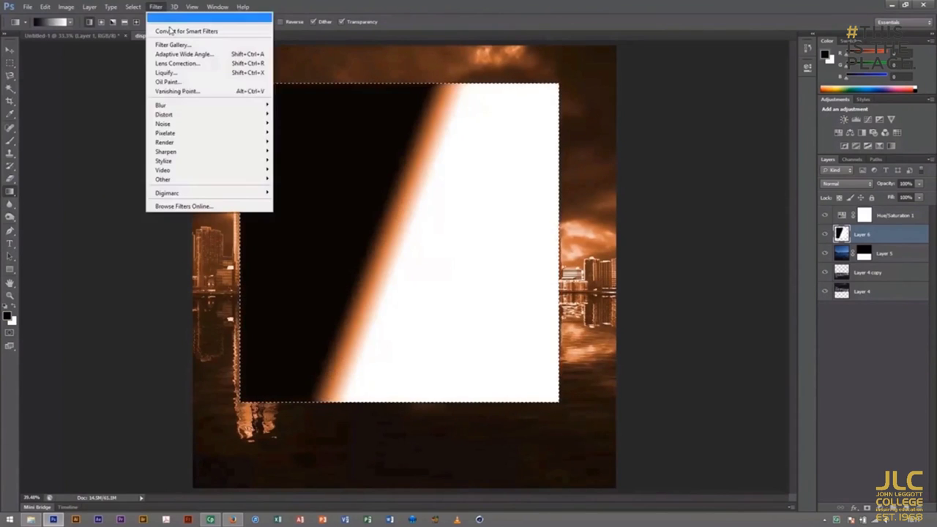
{"action": "left_click", "coordinate": [299, 142]}
{"action": "left_click", "coordinate": [825, 215]}
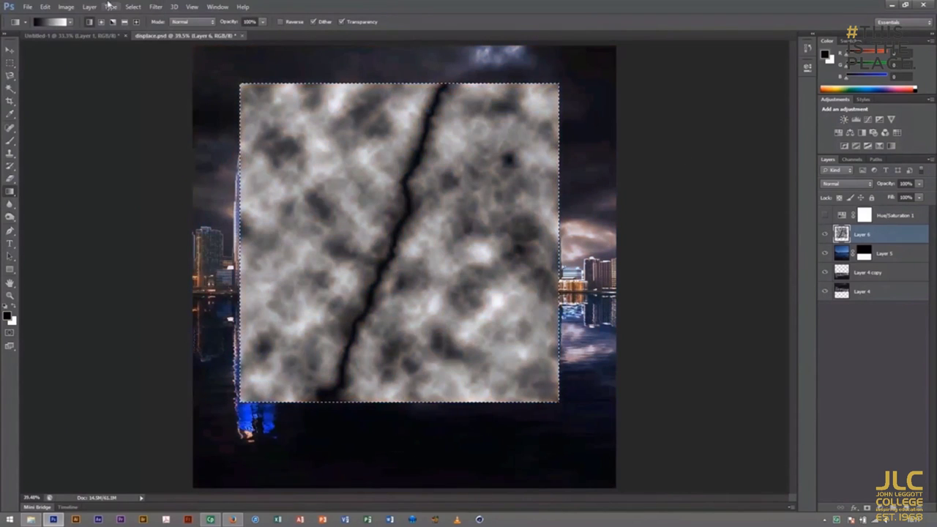
{"action": "left_click", "coordinate": [66, 6]}
{"action": "left_click", "coordinate": [183, 142]}
{"action": "left_click", "coordinate": [65, 6]}
{"action": "left_click", "coordinate": [208, 40]}
{"action": "double_click", "coordinate": [445, 231]}
{"action": "type", "text": "0.15"}
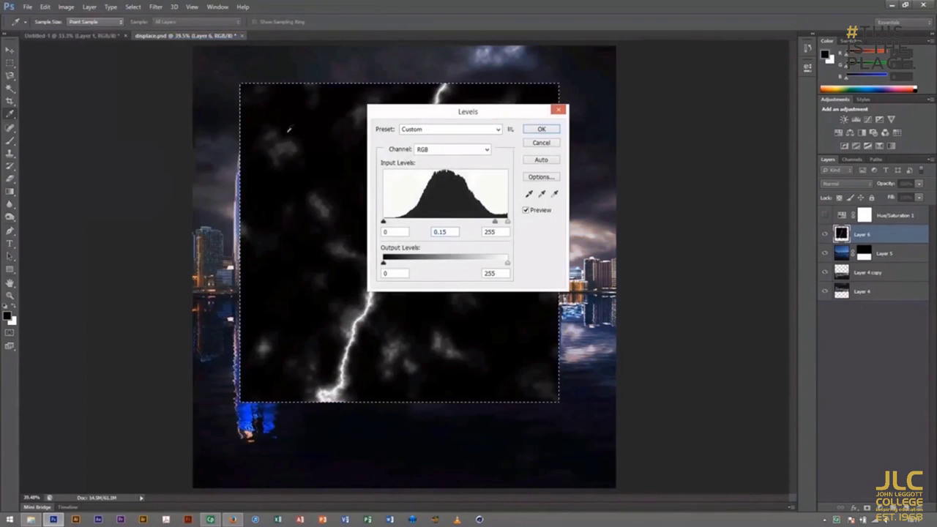
{"action": "left_click_drag", "start_coordinate": [384, 221], "coordinate": [432, 222]}
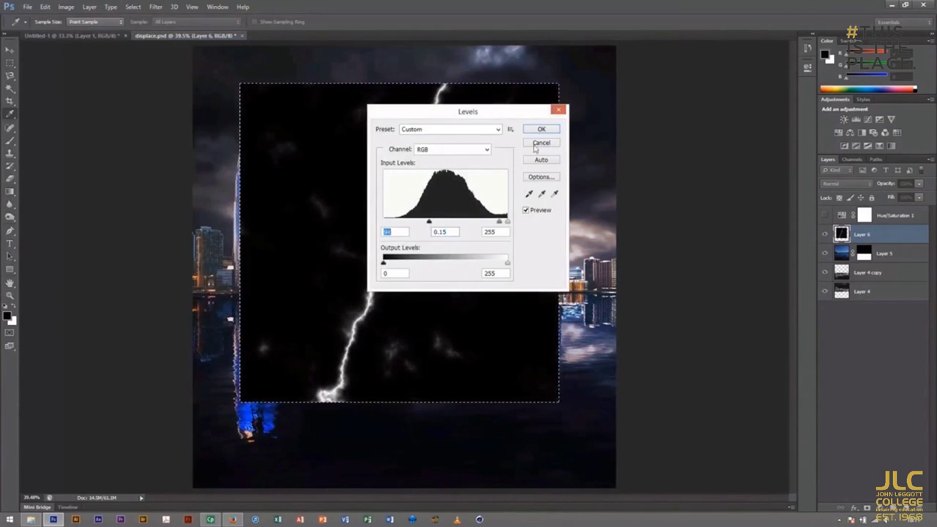
{"action": "key", "text": "Return"}
Step: Set Layer 6 to Screen blend mode and add a layer mask
{"action": "key", "text": "g"}
{"action": "left_click", "coordinate": [847, 183]}
{"action": "left_click", "coordinate": [837, 274]}
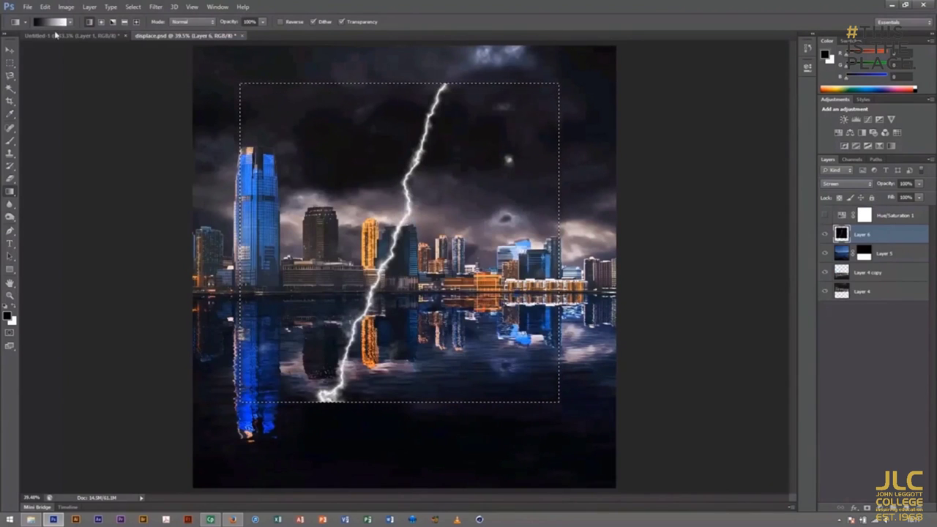
{"action": "left_click", "coordinate": [866, 507]}
Step: Shrink the lightning bolt to about 65% and move it to the skyline's upper right
{"action": "key", "text": "b"}
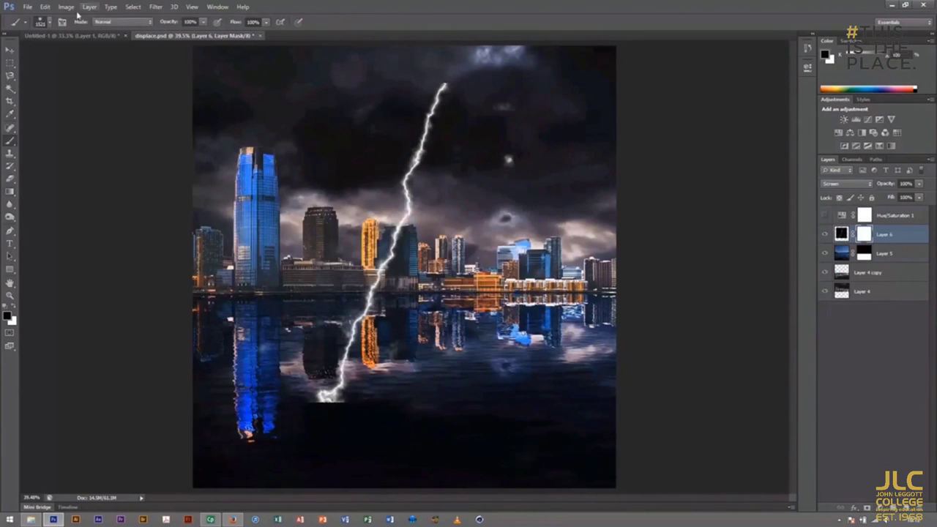
{"action": "left_click", "coordinate": [42, 21]}
{"action": "key", "text": "Return"}
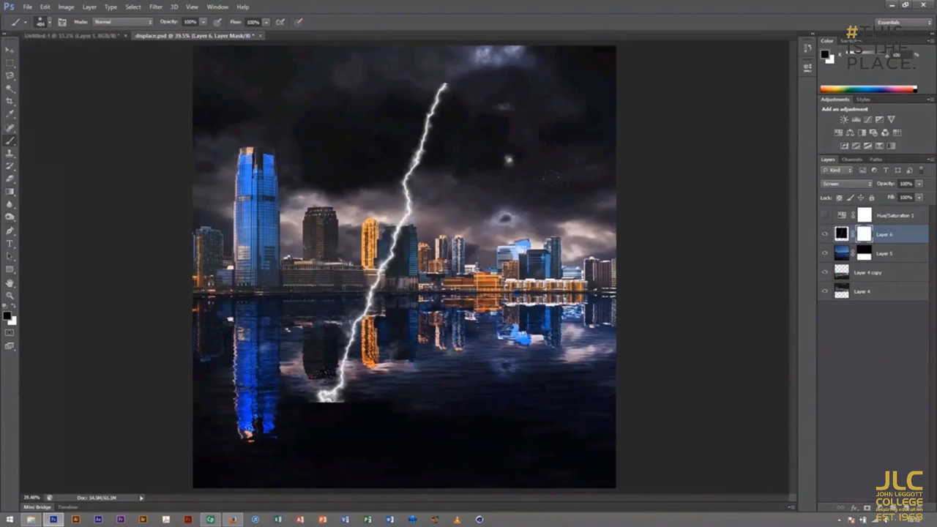
{"action": "left_click", "coordinate": [45, 6]}
{"action": "left_click", "coordinate": [73, 189]}
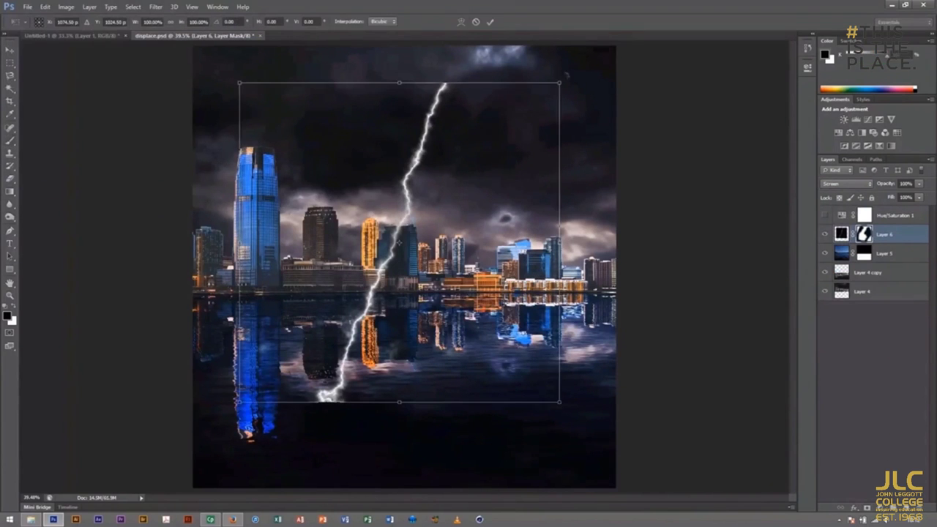
{"action": "left_click_drag", "start_coordinate": [562, 78], "coordinate": [447, 196]}
{"action": "left_click_drag", "start_coordinate": [375, 218], "coordinate": [545, 104]}
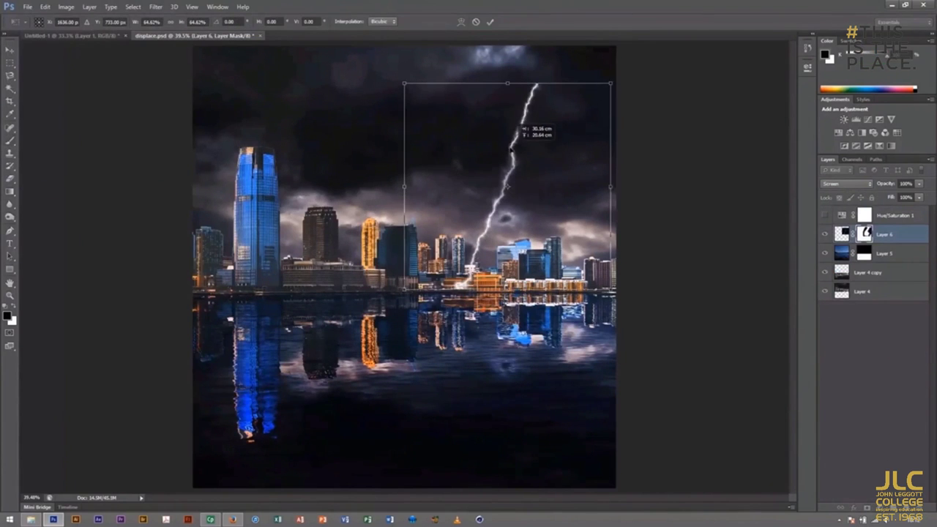
{"action": "key", "text": "Return"}
Step: Set up a large soft brush for the lightning mask and add an empty Layer 7
{"action": "key", "text": "m"}
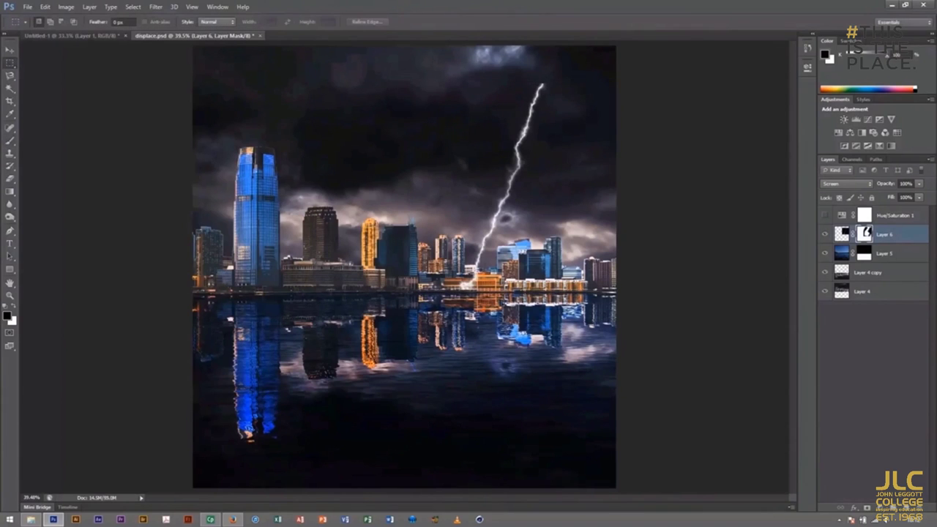
{"action": "key", "text": "b"}
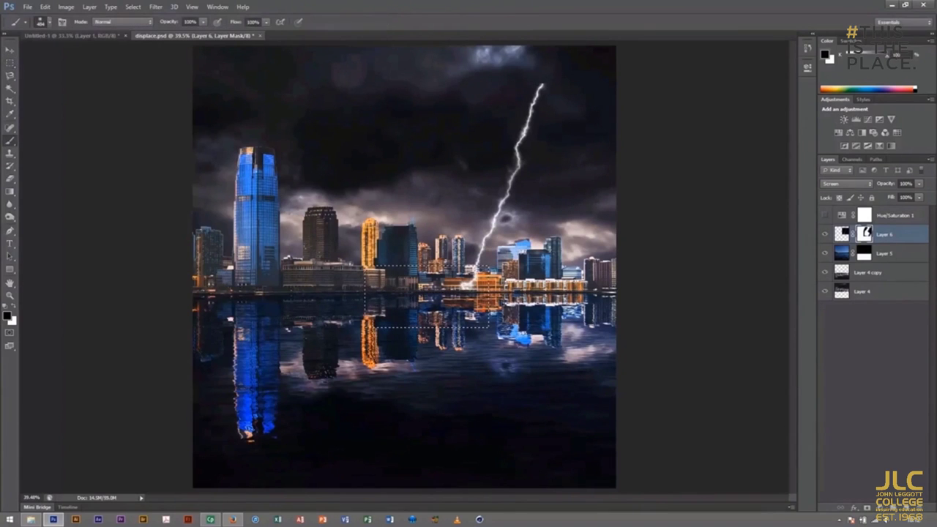
{"action": "left_click", "coordinate": [46, 21]}
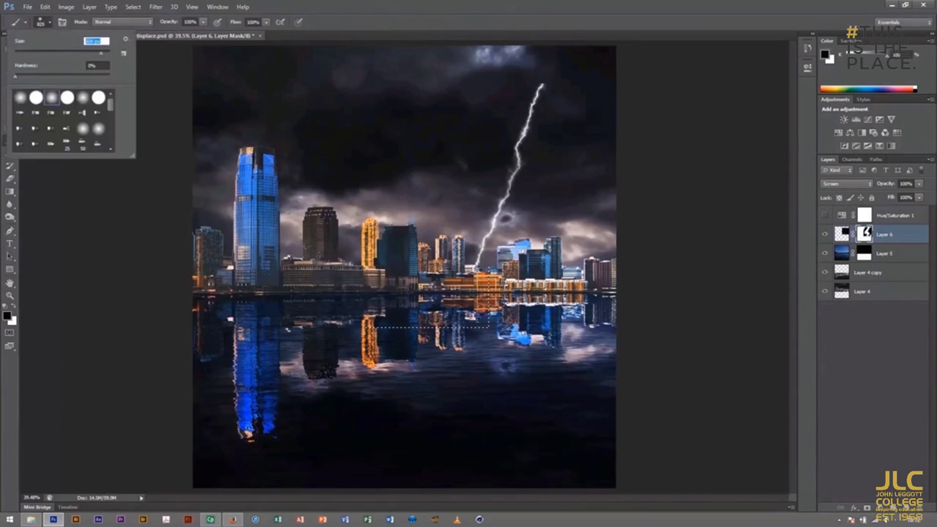
{"action": "key", "text": "Return"}
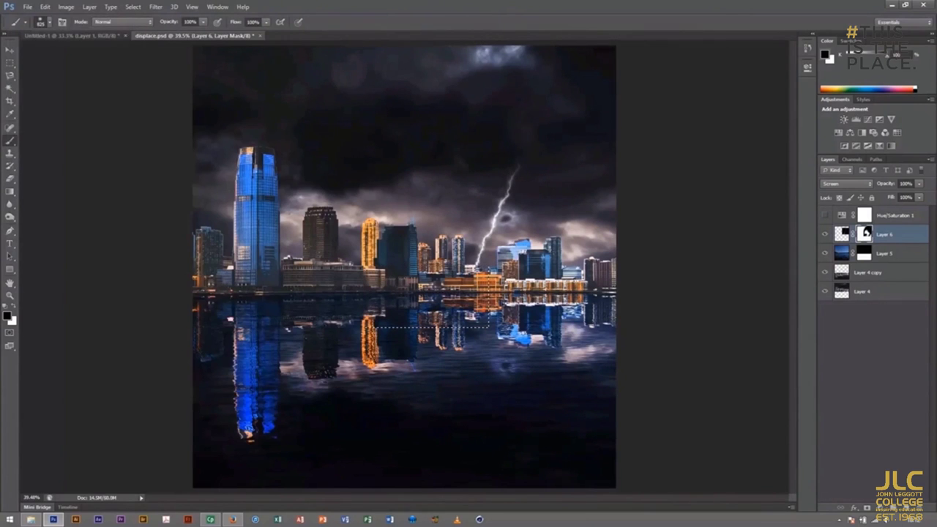
{"action": "left_click", "coordinate": [4, 63]}
Step: Fill a square selection with a gradient, render clouds and difference clouds, then invert them
{"action": "key", "text": "ctrl+shift+alt+n"}
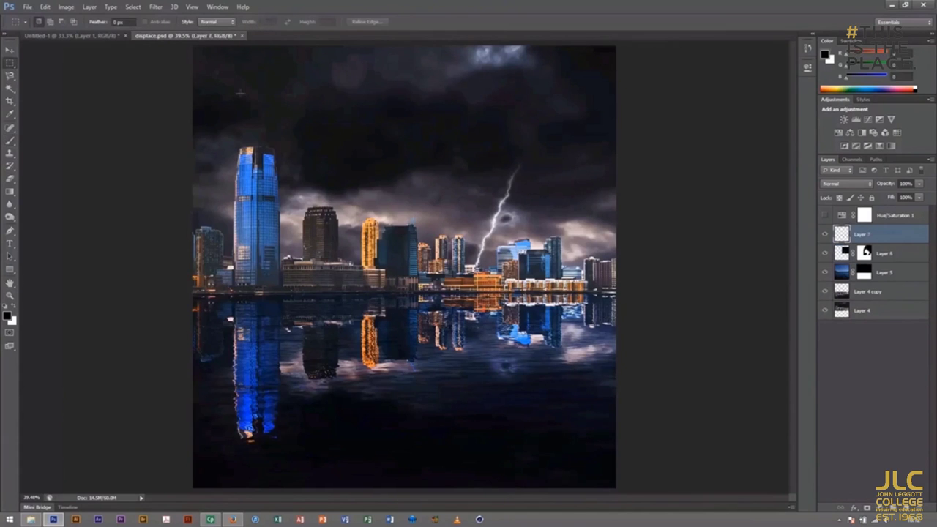
{"action": "left_click_drag", "start_coordinate": [557, 423], "coordinate": [583, 418]}
{"action": "key", "text": "g"}
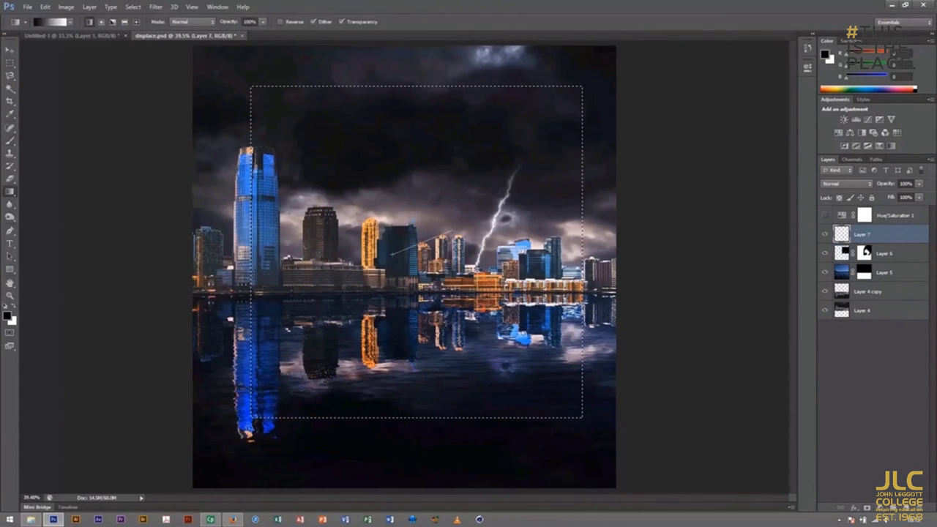
{"action": "left_click_drag", "start_coordinate": [444, 234], "coordinate": [445, 233]}
{"action": "left_click", "coordinate": [156, 6]}
{"action": "left_click", "coordinate": [302, 151]}
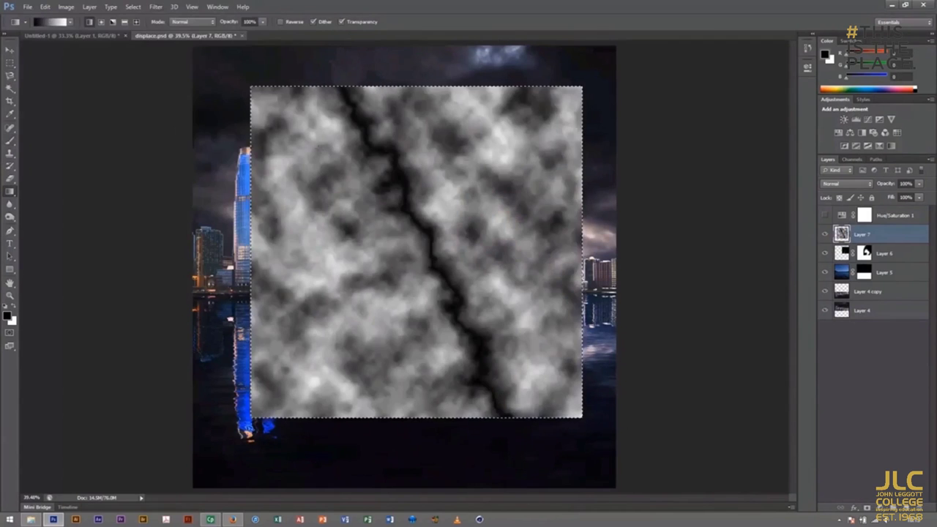
{"action": "left_click", "coordinate": [65, 6]}
{"action": "left_click", "coordinate": [212, 142]}
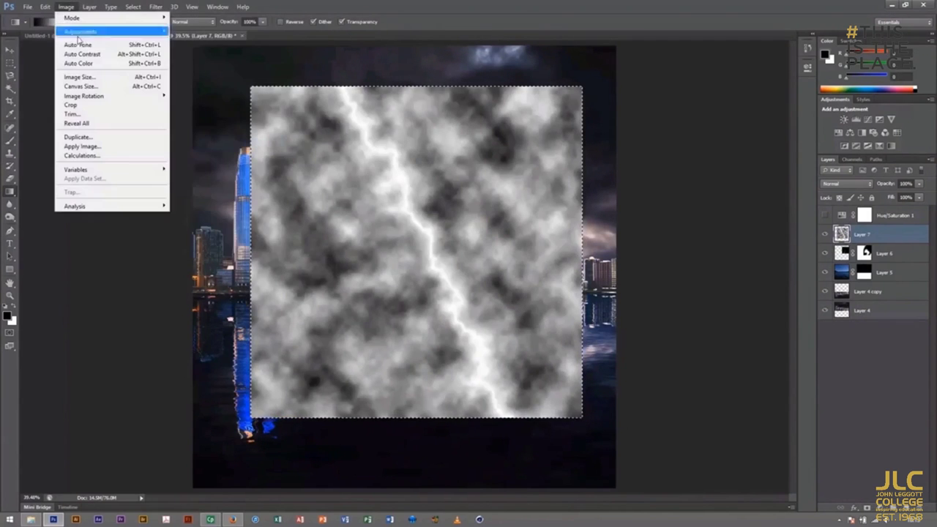
Step: Apply Levels with midtone 15 to isolate the bolt, set Screen mode, and add a layer mask
{"action": "mouse_move", "coordinate": [81, 31]}
{"action": "left_click", "coordinate": [205, 42]}
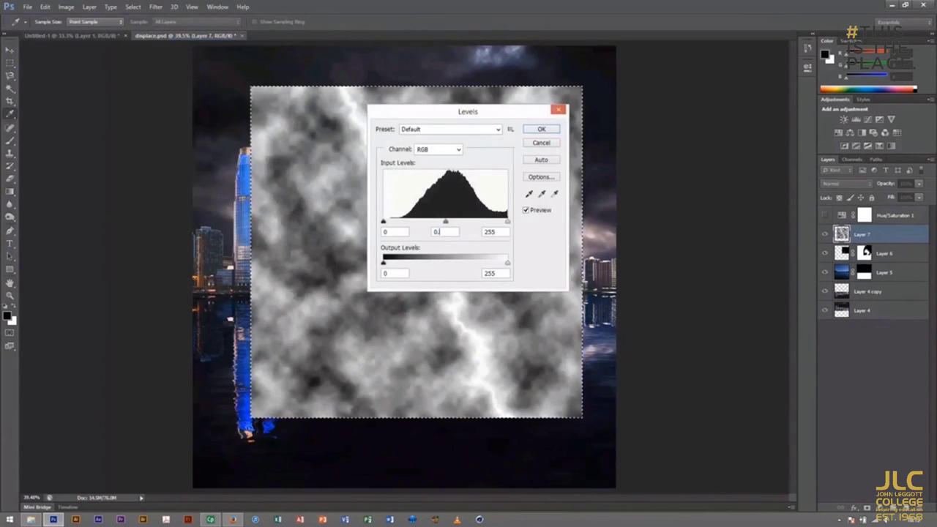
{"action": "type", "text": "15"}
{"action": "left_click_drag", "start_coordinate": [382, 220], "coordinate": [424, 221]}
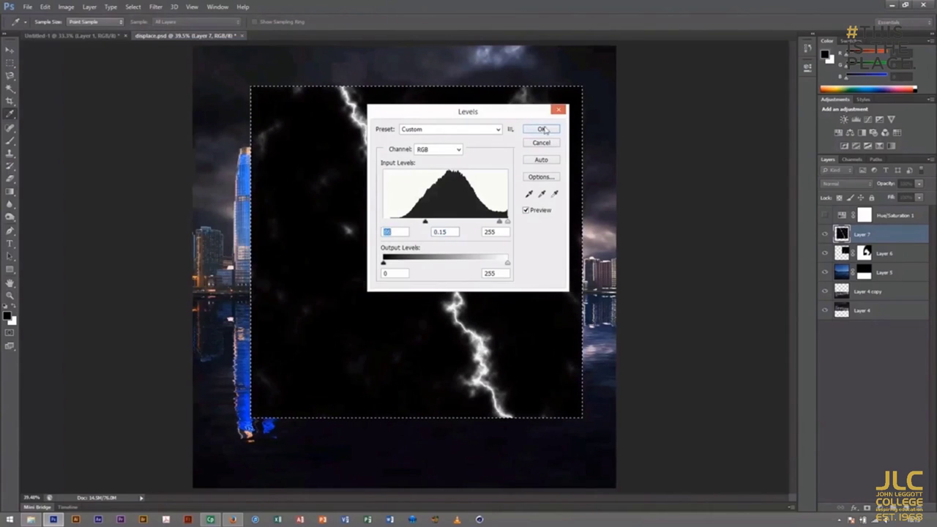
{"action": "left_click", "coordinate": [541, 130]}
{"action": "left_click", "coordinate": [846, 184]}
{"action": "left_click", "coordinate": [835, 272]}
{"action": "left_click", "coordinate": [879, 507]}
Step: Paint away stray clouds on the mask, then shrink the bolt to about 54% beside the tall blue tower
{"action": "left_click", "coordinate": [10, 141]}
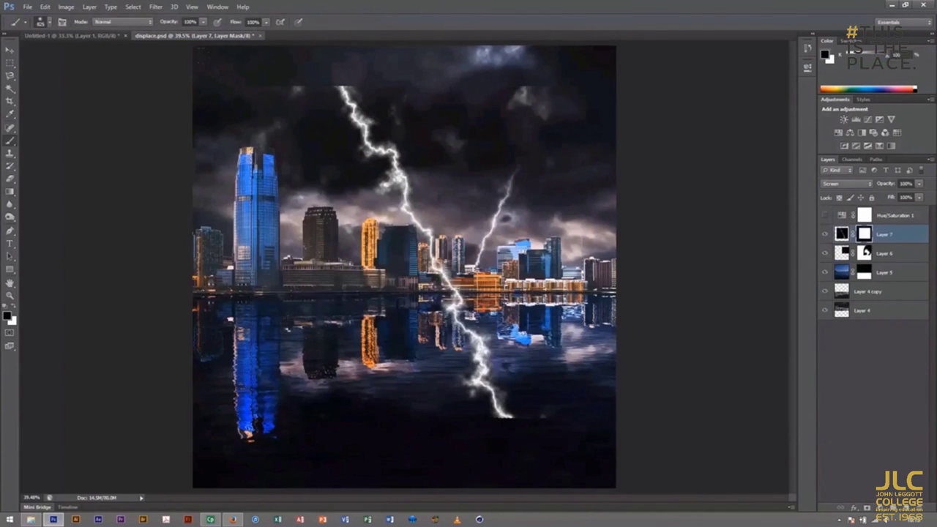
{"action": "left_click_drag", "start_coordinate": [528, 209], "coordinate": [390, 169]}
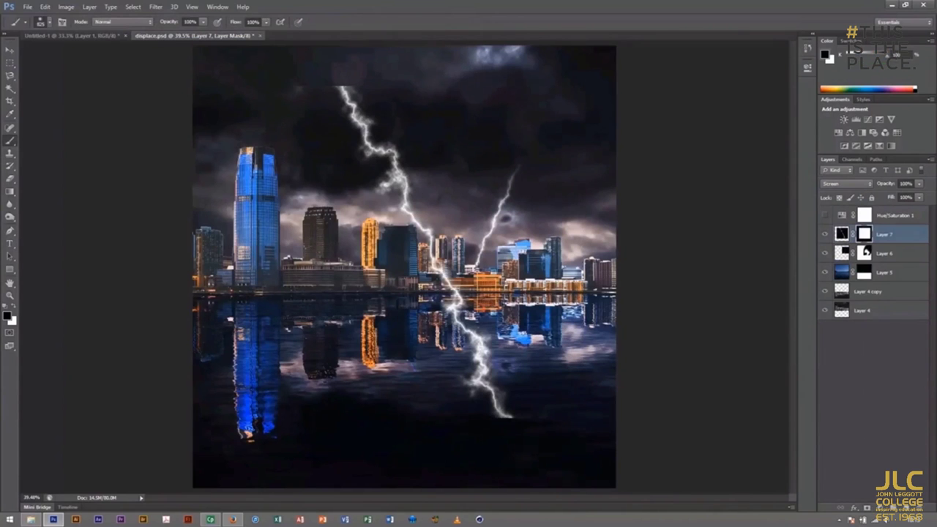
{"action": "left_click", "coordinate": [45, 6]}
{"action": "left_click", "coordinate": [65, 191]}
{"action": "mouse_move", "coordinate": [590, 83]}
{"action": "left_mouse_down"}
{"action": "mouse_move", "coordinate": [528, 111]}
{"action": "mouse_move", "coordinate": [431, 238]}
{"action": "left_mouse_up"}
{"action": "left_click_drag", "start_coordinate": [329, 287], "coordinate": [290, 220]}
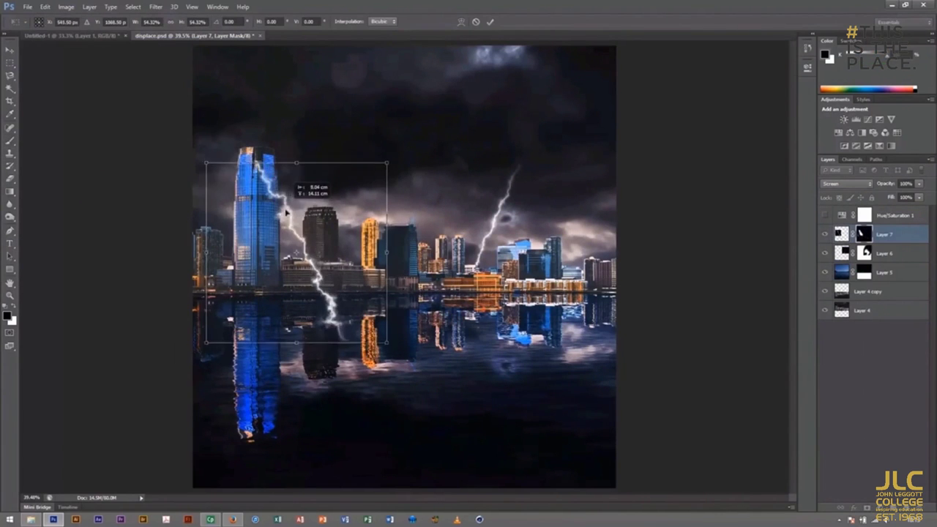
{"action": "left_click_drag", "start_coordinate": [291, 219], "coordinate": [268, 192]}
{"action": "key", "text": "Return"}
Step: Mask out the lightning over the tall tower and its tail at the waterline
{"action": "key", "text": "m"}
{"action": "left_click_drag", "start_coordinate": [198, 132], "coordinate": [276, 248]}
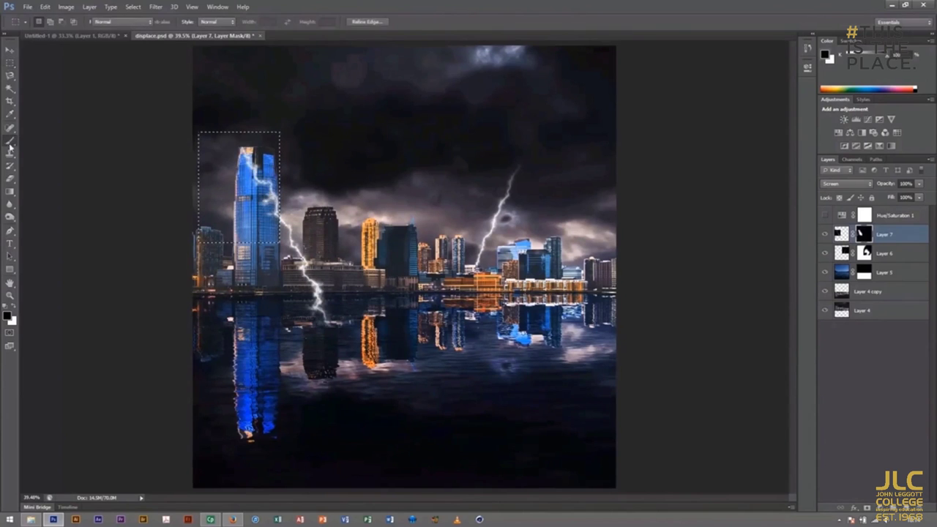
{"action": "key", "text": "alt+BackSpace"}
{"action": "left_click_drag", "start_coordinate": [307, 261], "coordinate": [357, 259]}
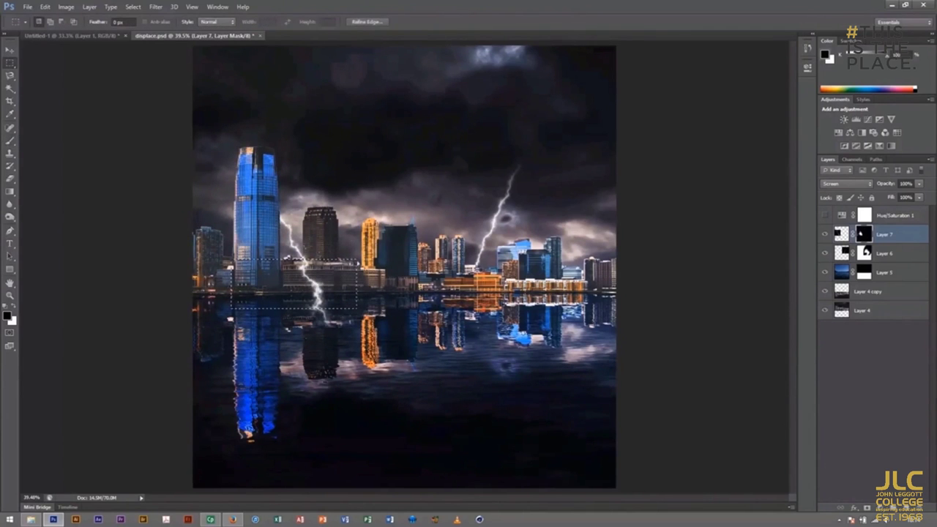
{"action": "key", "text": "alt+BackSpace"}
Step: Turn on the sepia tint and drag the grunge texture from Untitled-1 to cover the canvas
{"action": "key", "text": "b"}
{"action": "left_click", "coordinate": [825, 215]}
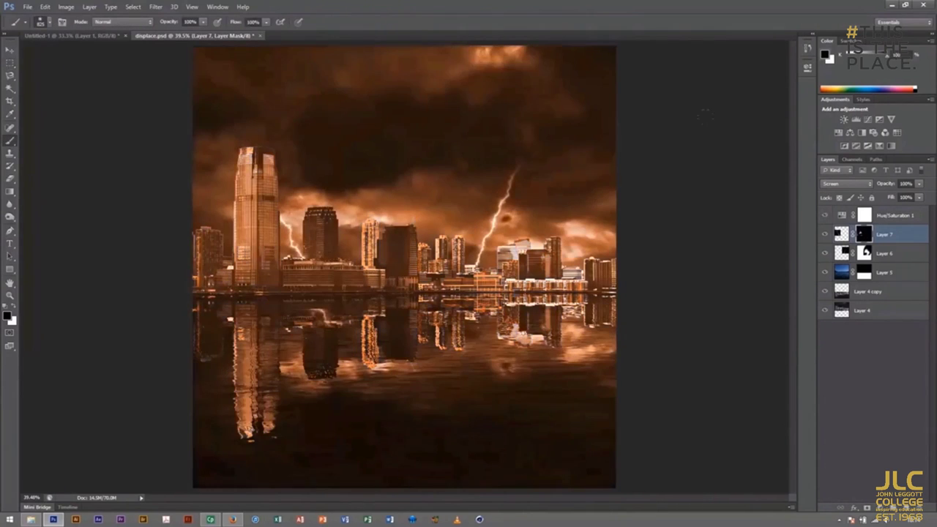
{"action": "left_click", "coordinate": [70, 35]}
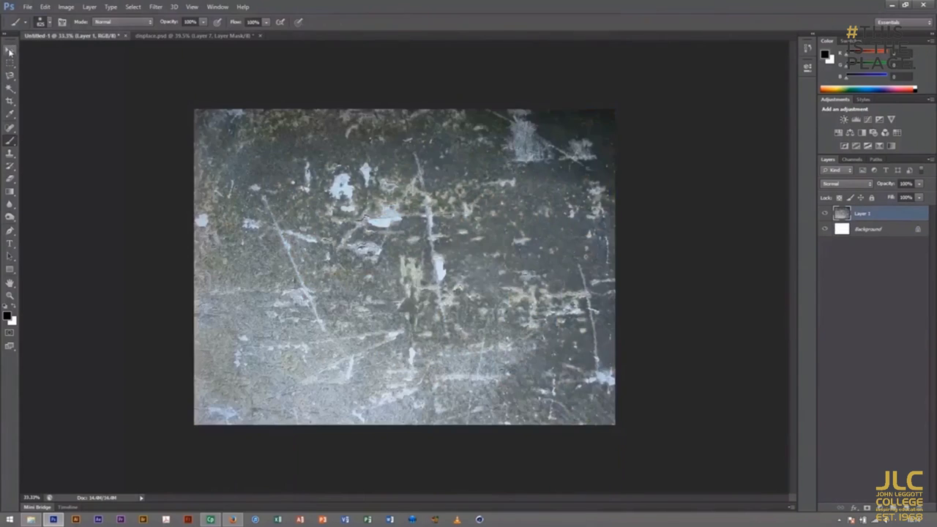
{"action": "key", "text": "v"}
{"action": "left_click_drag", "start_coordinate": [366, 256], "coordinate": [306, 189]}
{"action": "key", "text": "ctrl+minus"}
{"action": "left_click", "coordinate": [45, 7]}
{"action": "left_click", "coordinate": [74, 188]}
{"action": "left_click_drag", "start_coordinate": [480, 227], "coordinate": [502, 310]}
{"action": "key", "text": "Return"}
Step: Set the texture to Overlay, move it above the sepia tint, and trim the canvas bottom
{"action": "left_click", "coordinate": [845, 183]}
{"action": "left_click", "coordinate": [831, 311]}
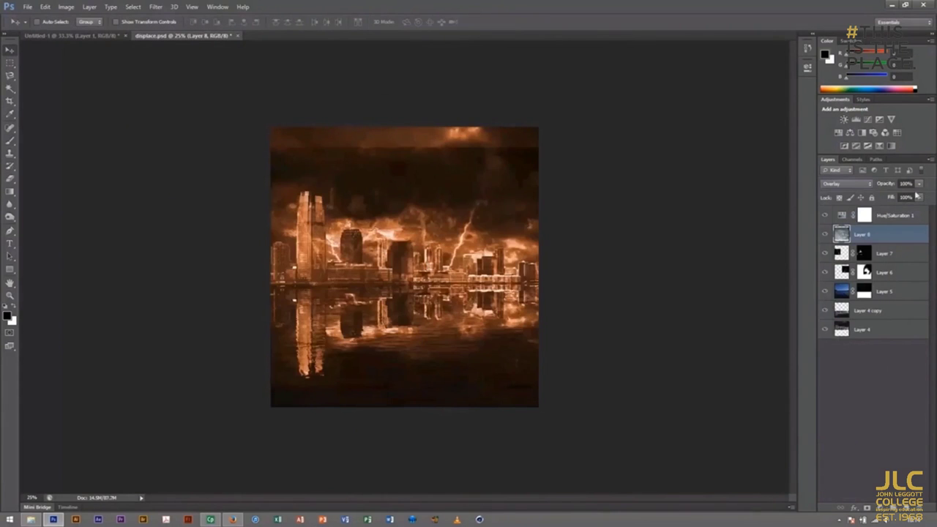
{"action": "left_click_drag", "start_coordinate": [868, 221], "coordinate": [882, 216]}
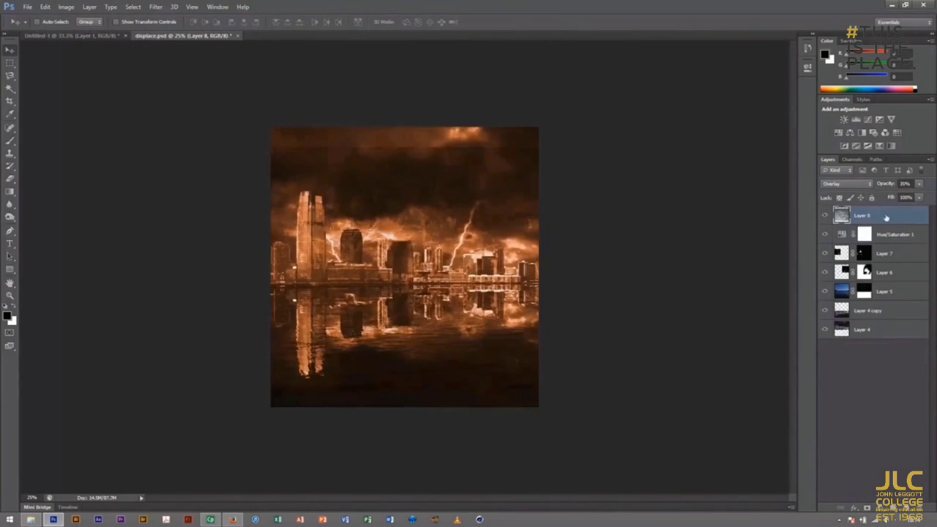
{"action": "left_click", "coordinate": [10, 100]}
{"action": "left_click_drag", "start_coordinate": [404, 408], "coordinate": [405, 382]}
Step: Apply the crop and load Photo_Edge_Brush.abr from Modules/2013-14/Resources/02_brushes
{"action": "key", "text": "Return"}
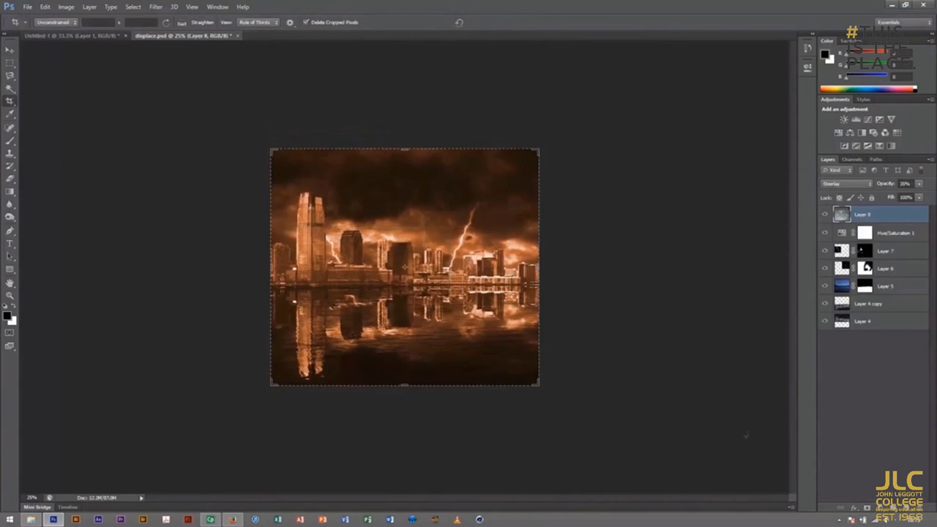
{"action": "key", "text": "b"}
{"action": "left_click", "coordinate": [47, 22]}
{"action": "left_click", "coordinate": [125, 38]}
{"action": "left_click", "coordinate": [169, 173]}
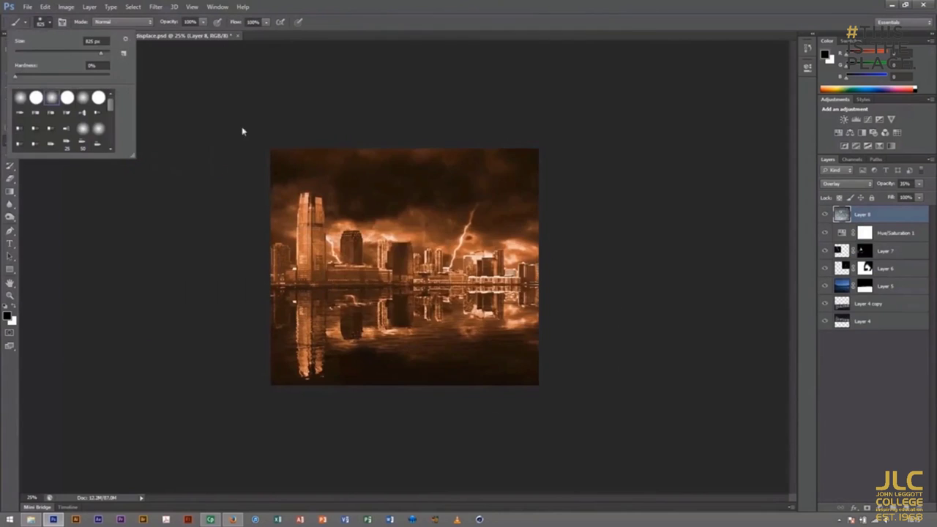
{"action": "left_click", "coordinate": [357, 235]}
{"action": "double_click", "coordinate": [513, 246]}
{"action": "double_click", "coordinate": [410, 198]}
{"action": "double_click", "coordinate": [410, 212]}
{"action": "double_click", "coordinate": [412, 215]}
{"action": "double_click", "coordinate": [410, 187]}
{"action": "double_click", "coordinate": [414, 149]}
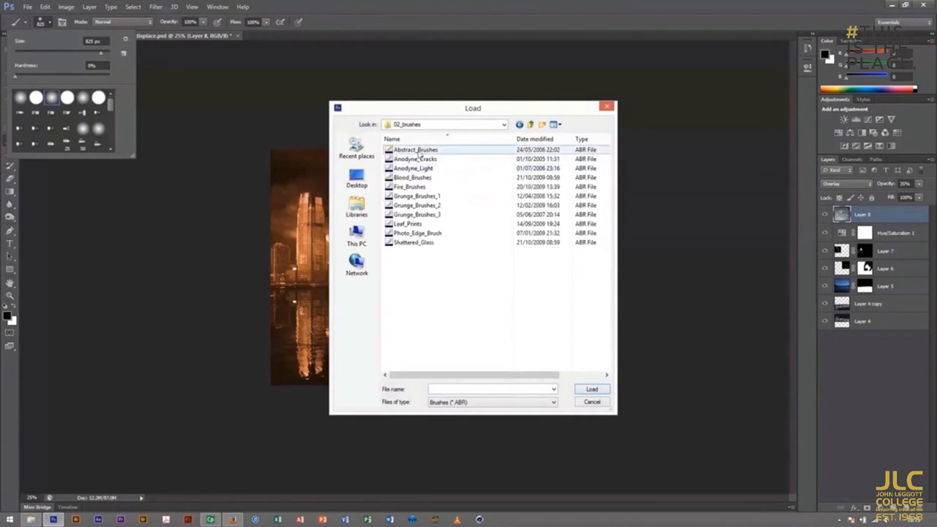
{"action": "double_click", "coordinate": [417, 233]}
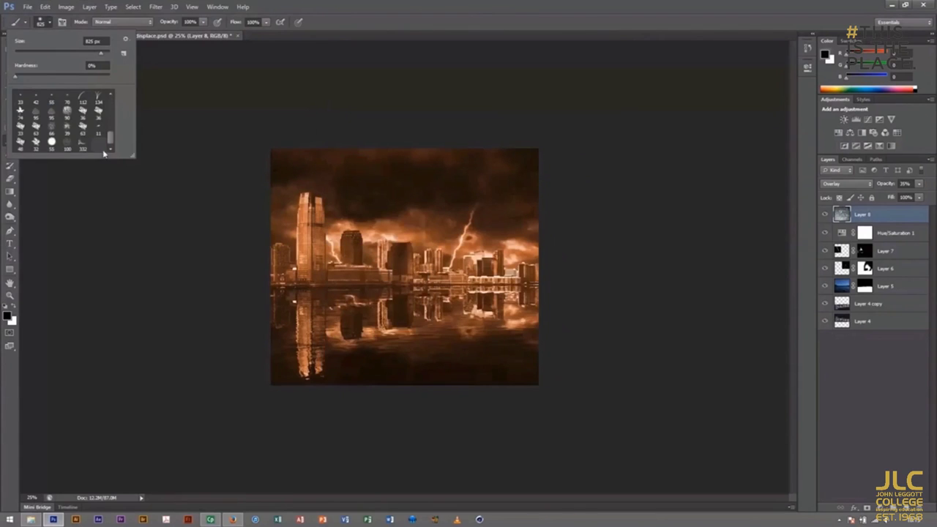
Step: Choose a photo edge brush tip from the loaded set
{"action": "left_click", "coordinate": [50, 23]}
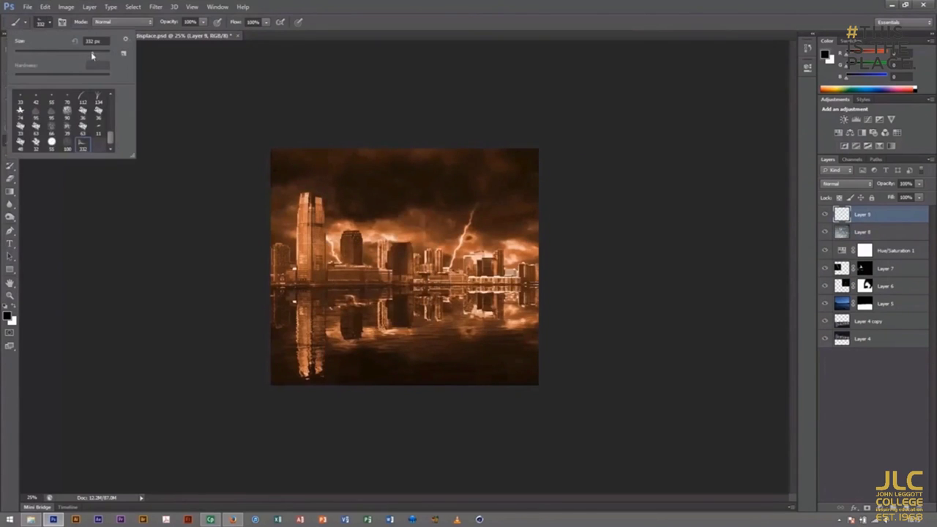
{"action": "key", "text": "Return"}
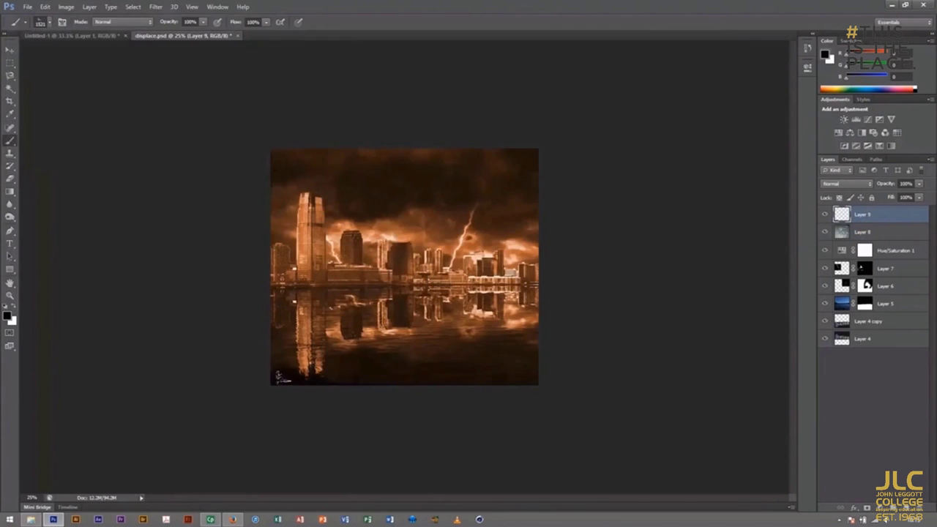
{"action": "left_click", "coordinate": [218, 7]}
Step: Rotate the photo-edge tip to 90° and paint dark edges along the right and left sides
{"action": "left_click", "coordinate": [234, 81]}
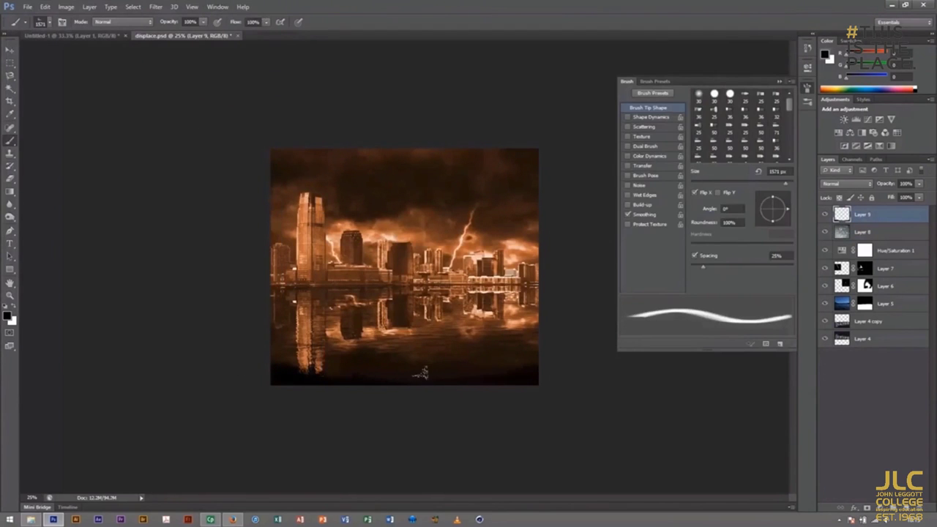
{"action": "type", "text": "90"}
{"action": "key", "text": "Return"}
{"action": "mouse_move", "coordinate": [532, 150]}
{"action": "left_mouse_down"}
{"action": "mouse_move", "coordinate": [523, 147]}
{"action": "mouse_move", "coordinate": [528, 135]}
{"action": "left_mouse_up"}
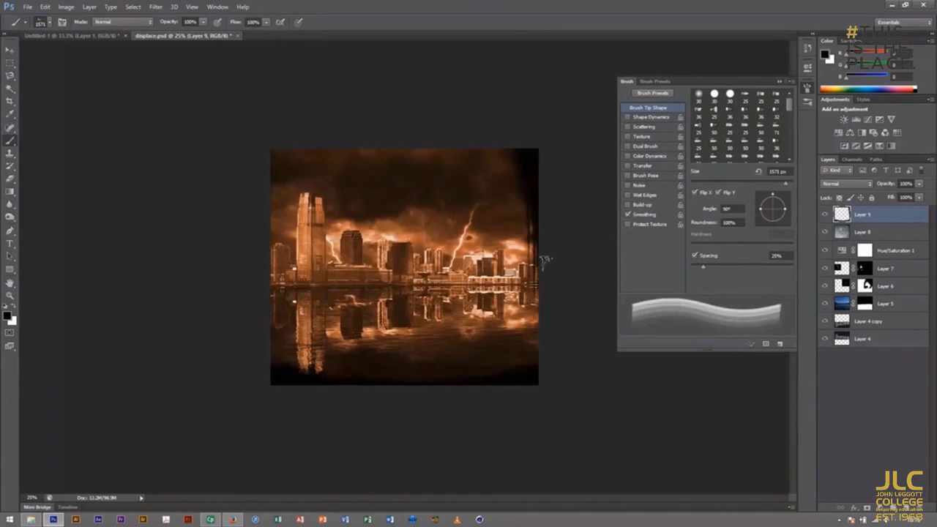
{"action": "left_click_drag", "start_coordinate": [272, 149], "coordinate": [269, 148]}
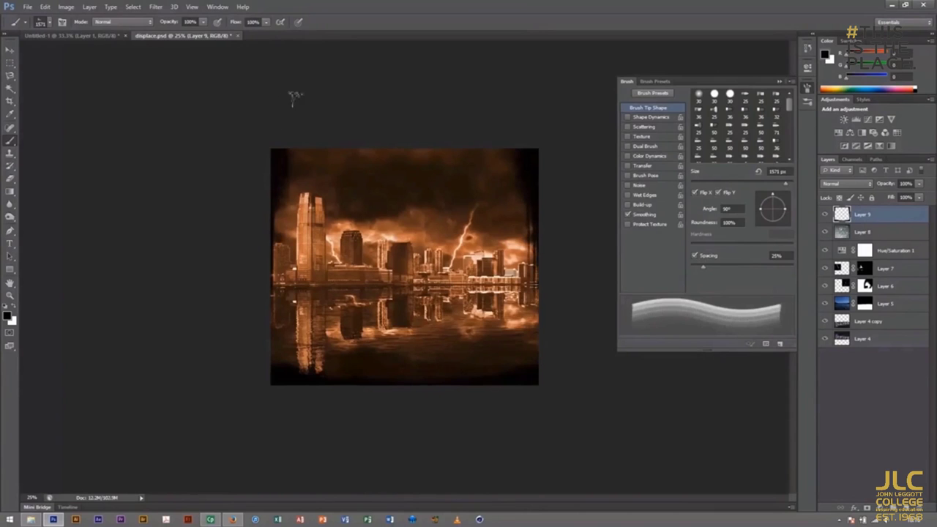
Step: Reset the tip angle to 0°, toggle Flip Y on and off, then return to 90°
{"action": "type", "text": "0"}
{"action": "key", "text": "Return"}
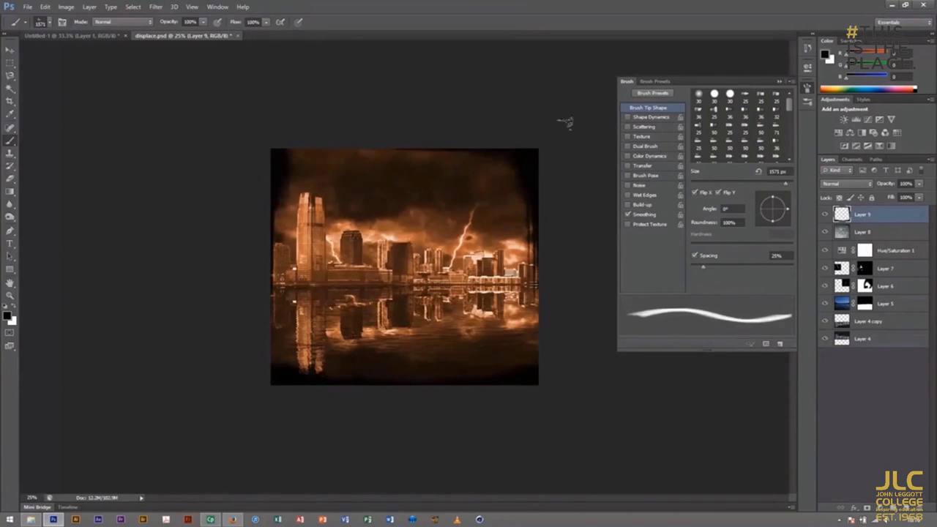
{"action": "left_click", "coordinate": [718, 193]}
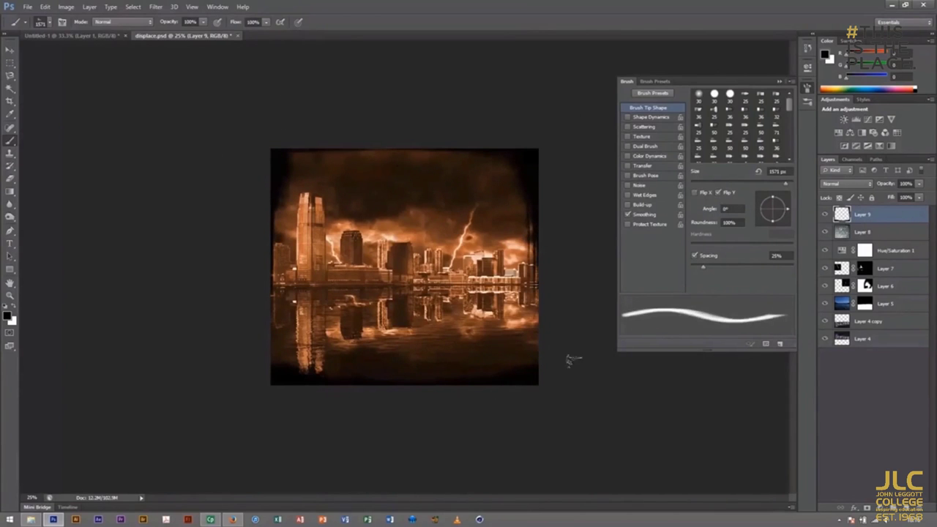
{"action": "left_click", "coordinate": [717, 192]}
{"action": "type", "text": "90"}
{"action": "key", "text": "Return"}
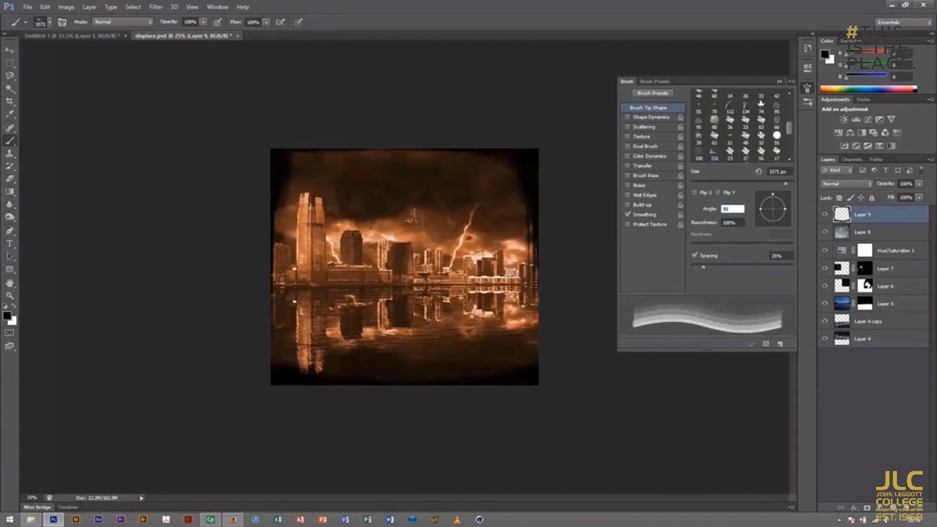
Step: Try -90° with Flip X, return to 90°, paint the right edge, and fit the image on screen
{"action": "left_click", "coordinate": [694, 193]}
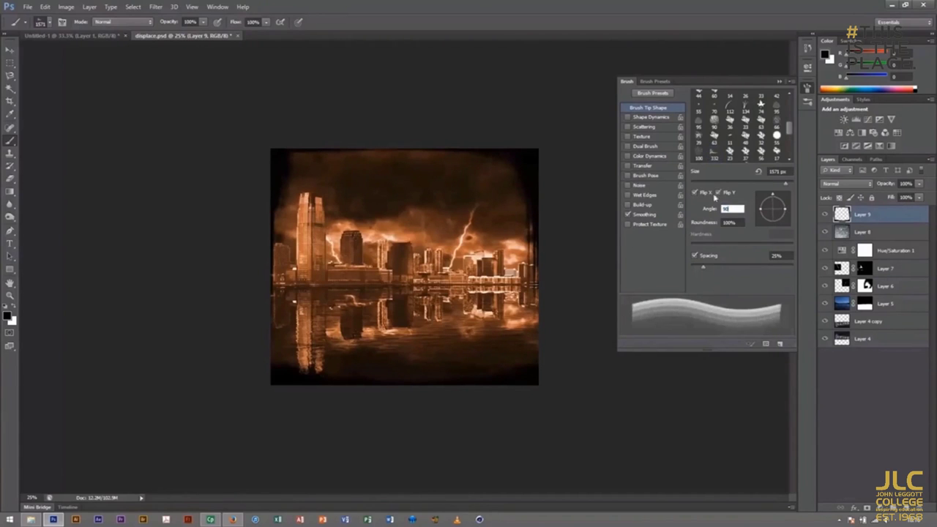
{"action": "type", "text": "-90"}
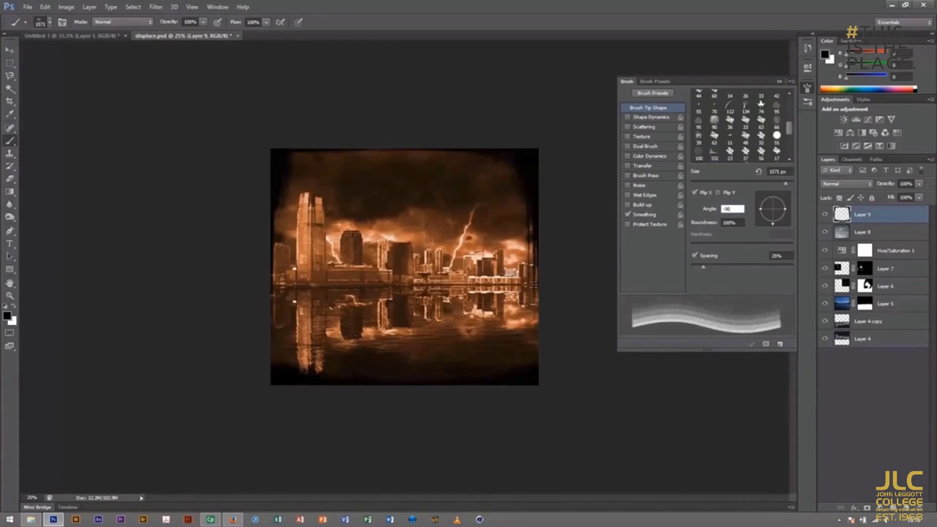
{"action": "key", "text": "Return"}
{"action": "left_click", "coordinate": [694, 193]}
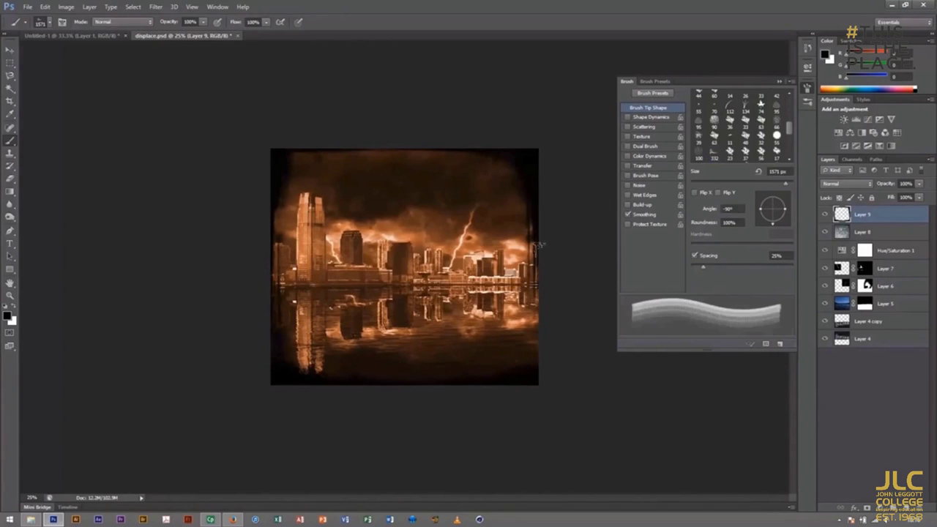
{"action": "type", "text": "90"}
{"action": "left_click", "coordinate": [551, 282]}
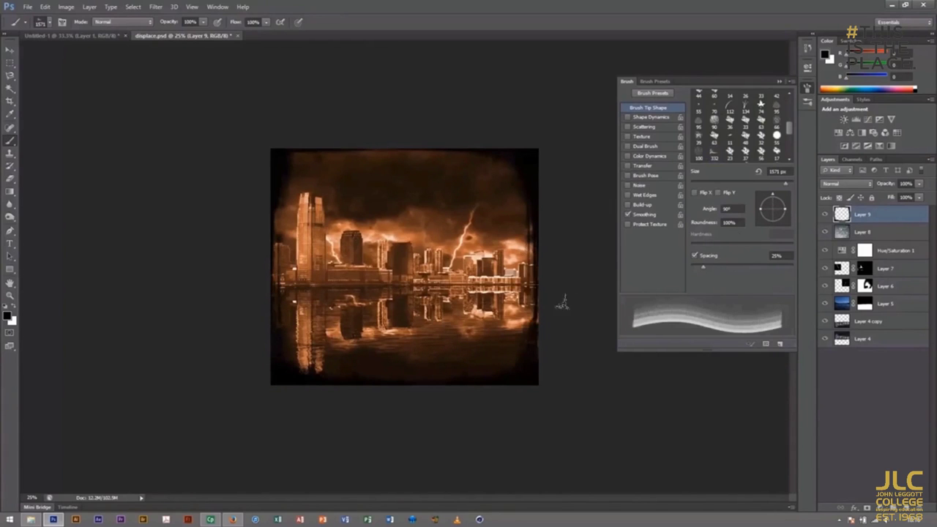
{"action": "left_click", "coordinate": [807, 87]}
{"action": "left_click", "coordinate": [192, 7]}
{"action": "left_click", "coordinate": [212, 99]}
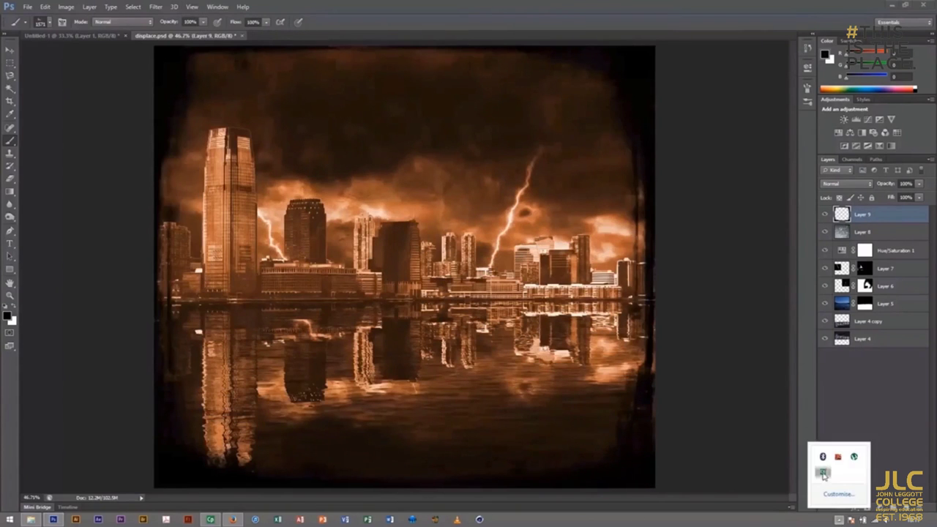
Step: Add a new layer above Layer 7, render clouds on it, and convert it to a smart object
{"action": "left_click", "coordinate": [889, 269]}
{"action": "key", "text": "ctrl+shift+alt+n"}
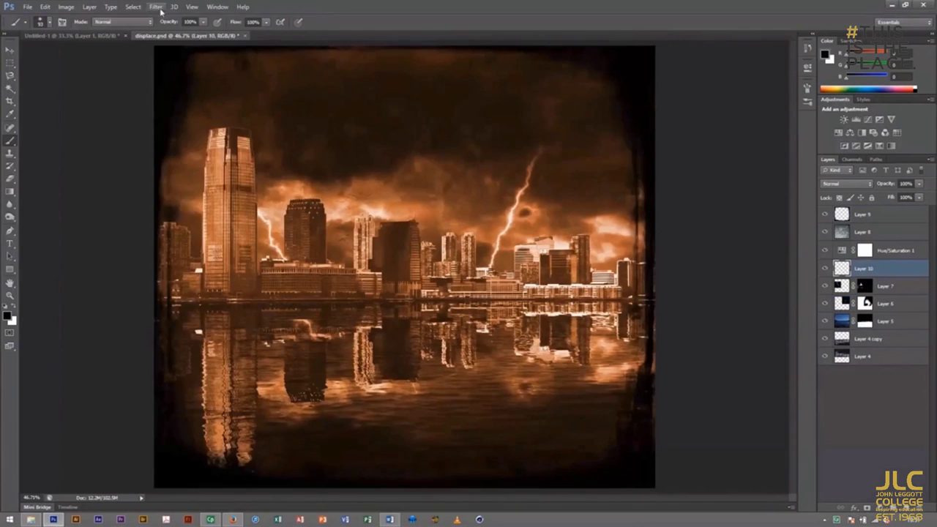
{"action": "left_click", "coordinate": [156, 7]}
{"action": "left_click", "coordinate": [306, 143]}
{"action": "right_click", "coordinate": [883, 272]}
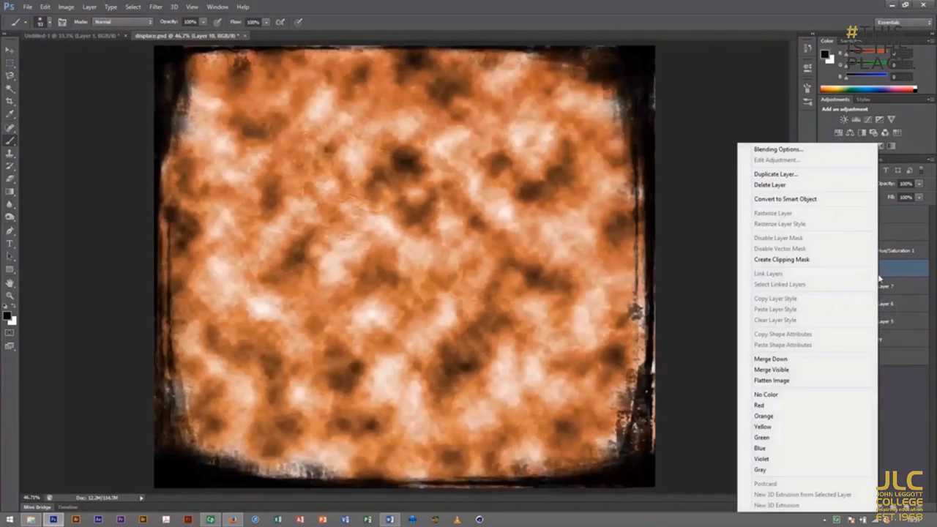
{"action": "left_click", "coordinate": [785, 199]}
Step: Stretch the cloud layer horizontally to 500% width
{"action": "left_click", "coordinate": [44, 6]}
{"action": "left_click", "coordinate": [150, 188]}
{"action": "type", "text": "500"}
{"action": "left_click", "coordinate": [12, 52]}
{"action": "left_click", "coordinate": [443, 202]}
Step: Set the cloud layer to Screen, add a layer mask, and pick a soft brush
{"action": "left_click", "coordinate": [847, 183]}
{"action": "left_click", "coordinate": [829, 273]}
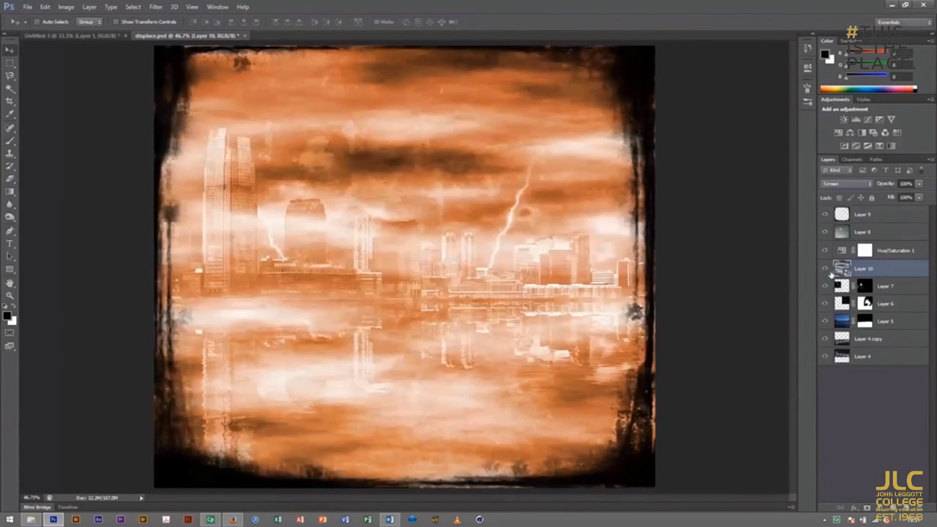
{"action": "left_click", "coordinate": [867, 509]}
{"action": "left_click", "coordinate": [11, 140]}
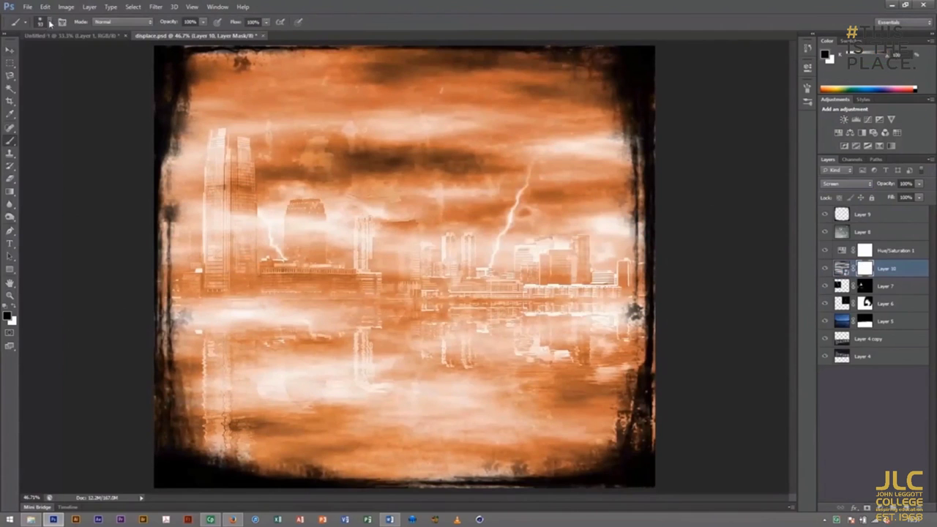
{"action": "left_click", "coordinate": [45, 22]}
Step: Paint black on Layer 10's mask to fade clouds over the reflection and top sky, lowering brush opacity to 10%
{"action": "mouse_move", "coordinate": [249, 424]}
{"action": "left_mouse_down"}
{"action": "mouse_move", "coordinate": [306, 427]}
{"action": "mouse_move", "coordinate": [259, 365]}
{"action": "mouse_move", "coordinate": [432, 369]}
{"action": "mouse_move", "coordinate": [617, 416]}
{"action": "mouse_move", "coordinate": [410, 432]}
{"action": "mouse_move", "coordinate": [556, 336]}
{"action": "left_mouse_up"}
{"action": "mouse_move", "coordinate": [219, 73]}
{"action": "left_mouse_down"}
{"action": "mouse_move", "coordinate": [571, 77]}
{"action": "mouse_move", "coordinate": [220, 84]}
{"action": "left_mouse_up"}
{"action": "key", "text": "5"}
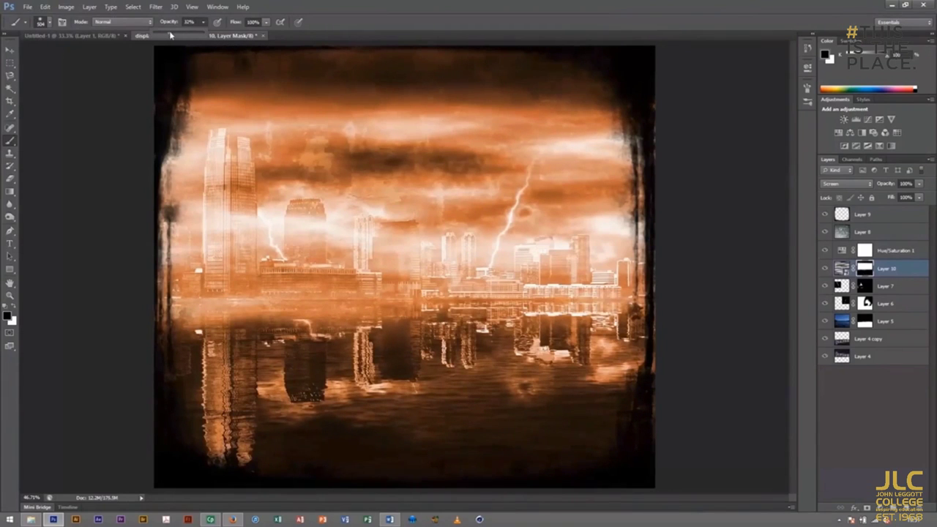
{"action": "left_click_drag", "start_coordinate": [163, 35], "coordinate": [169, 35]}
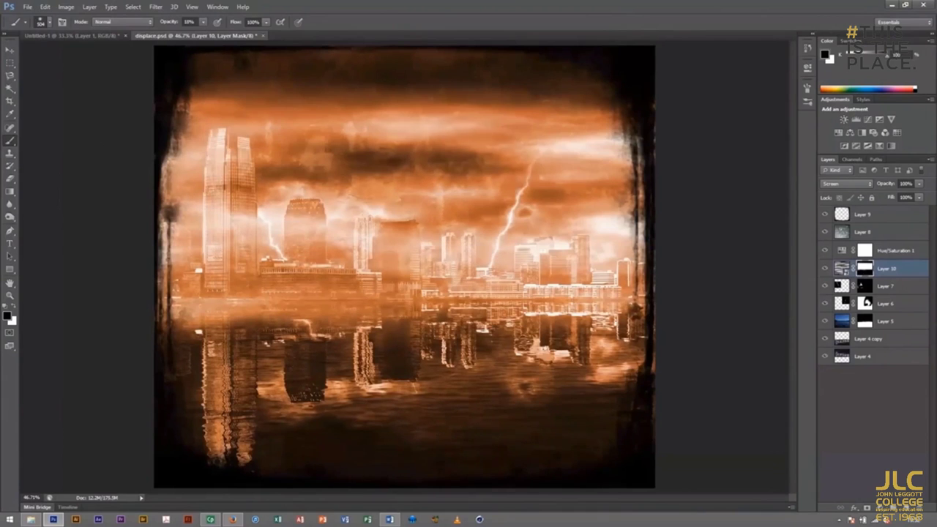
{"action": "left_click_drag", "start_coordinate": [176, 308], "coordinate": [225, 310]}
Step: Duplicate Layer 10, delete the copy's mask and give Layer 10 copy a fresh white mask
{"action": "right_click", "coordinate": [906, 271]}
{"action": "left_click", "coordinate": [812, 158]}
{"action": "key", "text": "Return"}
{"action": "right_click", "coordinate": [866, 269]}
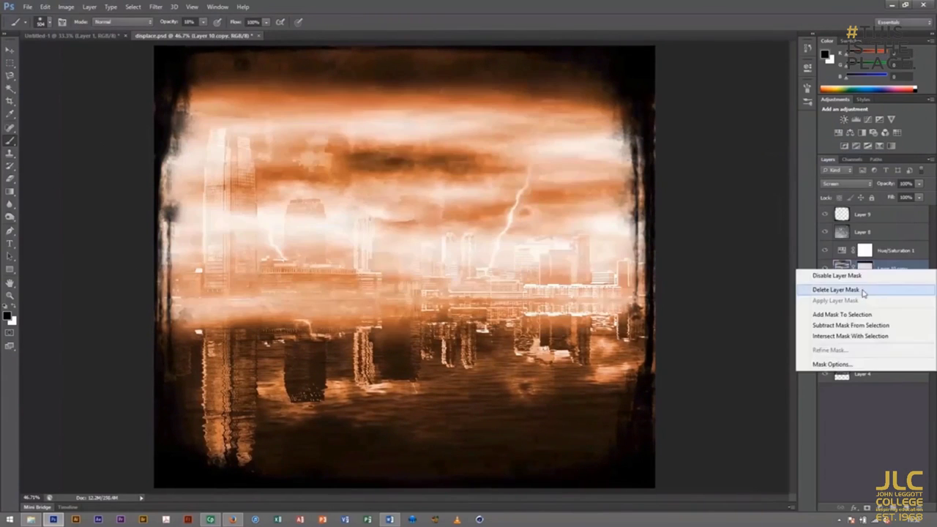
{"action": "left_click", "coordinate": [835, 290]}
{"action": "left_click", "coordinate": [866, 508]}
Step: At 41% brush opacity, paint broad bands on the copy's mask to fade its clouds, then reselect Layer 10's mask
{"action": "left_click_drag", "start_coordinate": [203, 22], "coordinate": [212, 35]}
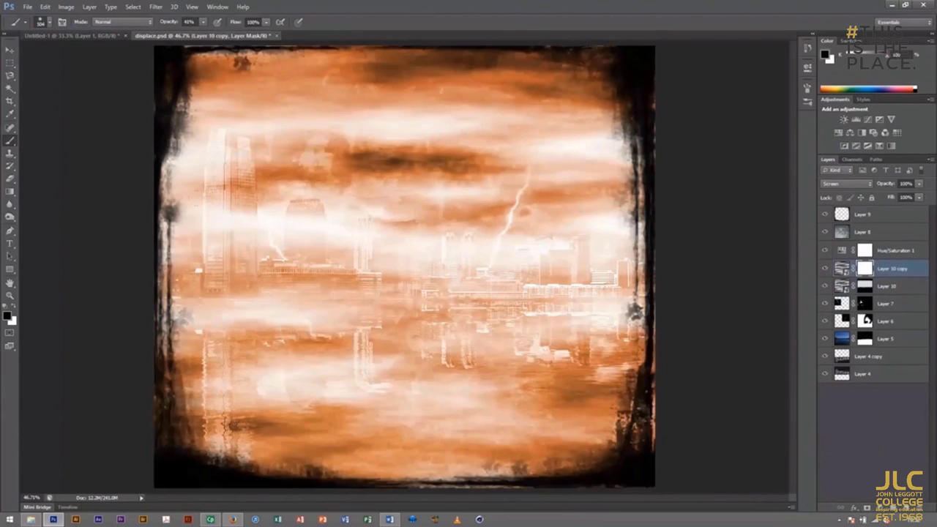
{"action": "left_click_drag", "start_coordinate": [219, 147], "coordinate": [476, 139]}
{"action": "left_click_drag", "start_coordinate": [351, 220], "coordinate": [227, 322]}
{"action": "left_click_drag", "start_coordinate": [183, 352], "coordinate": [623, 417]}
{"action": "left_click_drag", "start_coordinate": [329, 461], "coordinate": [622, 293]}
{"action": "left_click_drag", "start_coordinate": [600, 102], "coordinate": [205, 102]}
{"action": "left_click_drag", "start_coordinate": [608, 161], "coordinate": [542, 219]}
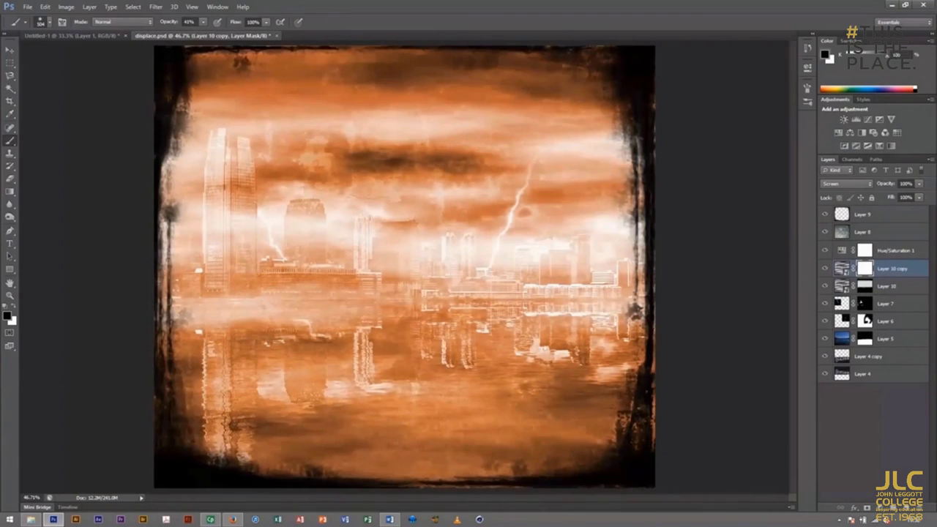
{"action": "left_click", "coordinate": [865, 286]}
{"action": "left_click", "coordinate": [48, 22]}
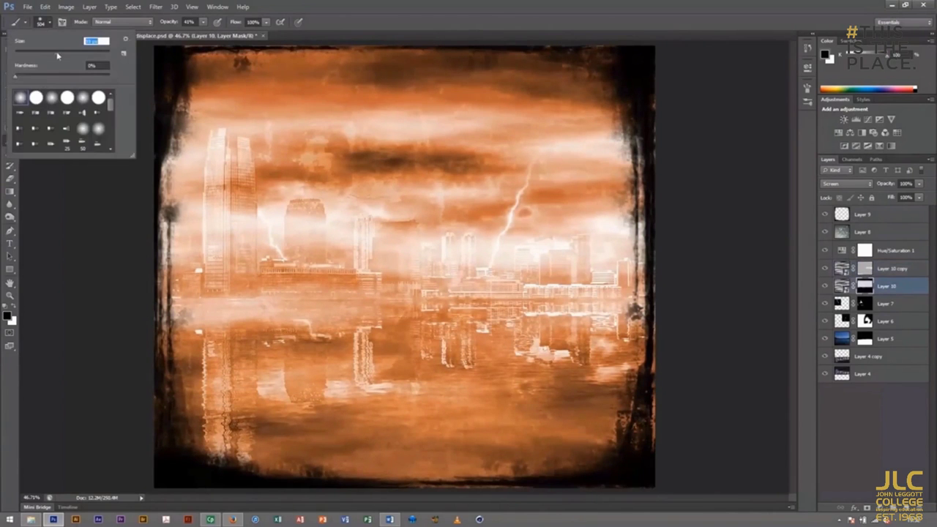
Step: On Layer 10's mask, reveal the tall tower, waterline buildings and reflection band at full brush opacity
{"action": "left_click", "coordinate": [244, 192]}
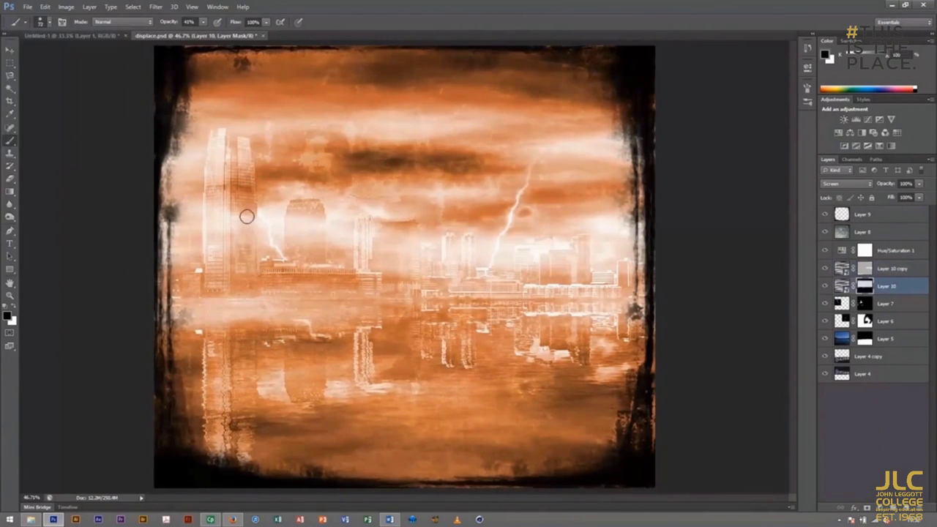
{"action": "mouse_move", "coordinate": [224, 215]}
{"action": "left_mouse_down"}
{"action": "mouse_move", "coordinate": [308, 257]}
{"action": "mouse_move", "coordinate": [322, 251]}
{"action": "mouse_move", "coordinate": [293, 309]}
{"action": "mouse_move", "coordinate": [312, 327]}
{"action": "mouse_move", "coordinate": [175, 300]}
{"action": "left_mouse_up"}
{"action": "mouse_move", "coordinate": [454, 264]}
{"action": "left_mouse_down"}
{"action": "mouse_move", "coordinate": [406, 272]}
{"action": "mouse_move", "coordinate": [531, 293]}
{"action": "left_mouse_up"}
{"action": "key", "text": "0"}
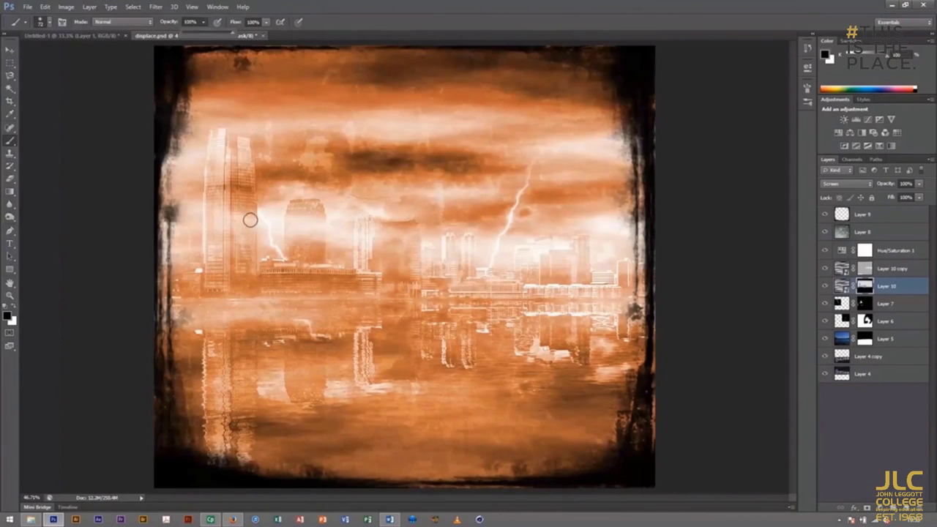
{"action": "mouse_move", "coordinate": [238, 271]}
{"action": "left_mouse_down"}
{"action": "mouse_move", "coordinate": [230, 220]}
{"action": "mouse_move", "coordinate": [218, 236]}
{"action": "left_mouse_up"}
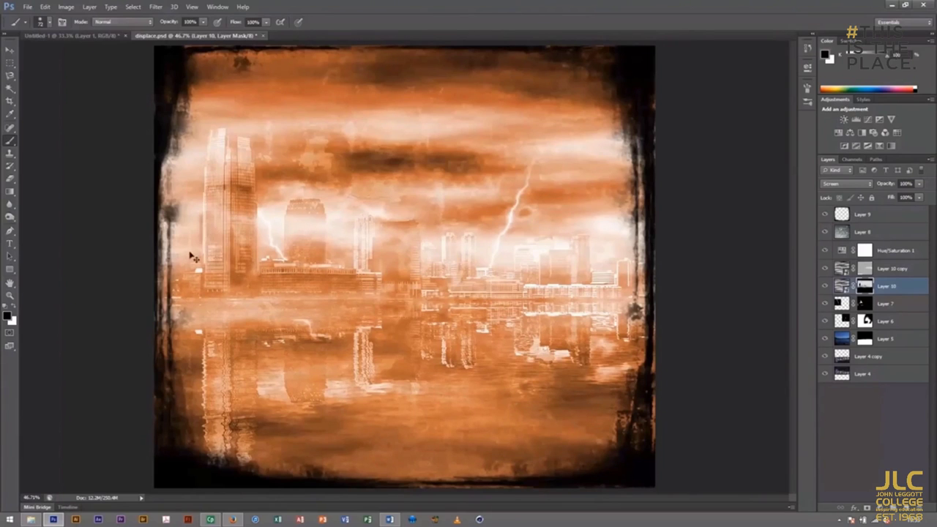
{"action": "key", "text": "ctrl+z"}
{"action": "mouse_move", "coordinate": [243, 203]}
{"action": "left_mouse_down"}
{"action": "mouse_move", "coordinate": [243, 264]}
{"action": "mouse_move", "coordinate": [219, 209]}
{"action": "mouse_move", "coordinate": [209, 293]}
{"action": "mouse_move", "coordinate": [247, 276]}
{"action": "mouse_move", "coordinate": [439, 290]}
{"action": "mouse_move", "coordinate": [415, 292]}
{"action": "mouse_move", "coordinate": [579, 294]}
{"action": "mouse_move", "coordinate": [615, 282]}
{"action": "mouse_move", "coordinate": [570, 281]}
{"action": "mouse_move", "coordinate": [577, 262]}
{"action": "left_mouse_up"}
{"action": "left_click_drag", "start_coordinate": [622, 281], "coordinate": [403, 271]}
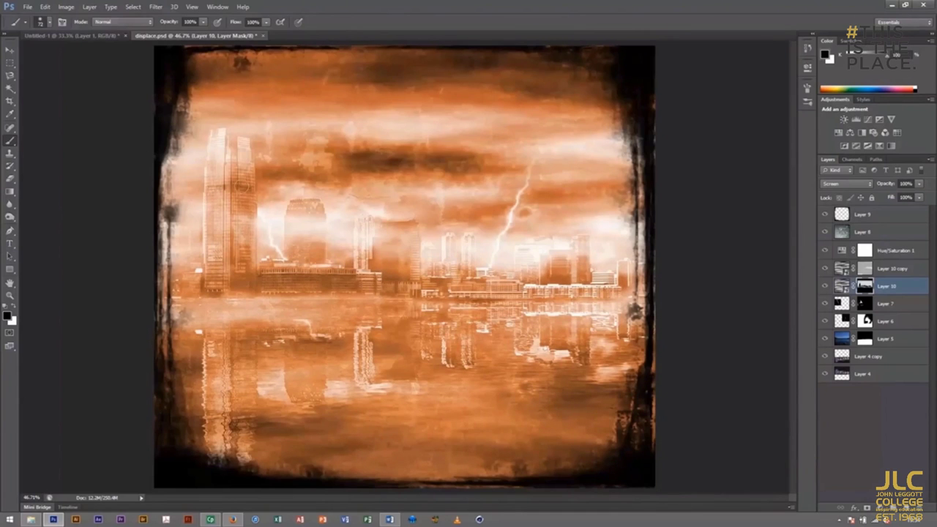
{"action": "mouse_move", "coordinate": [165, 320]}
{"action": "left_mouse_down"}
{"action": "mouse_move", "coordinate": [253, 309]}
{"action": "mouse_move", "coordinate": [337, 322]}
{"action": "mouse_move", "coordinate": [631, 310]}
{"action": "left_mouse_up"}
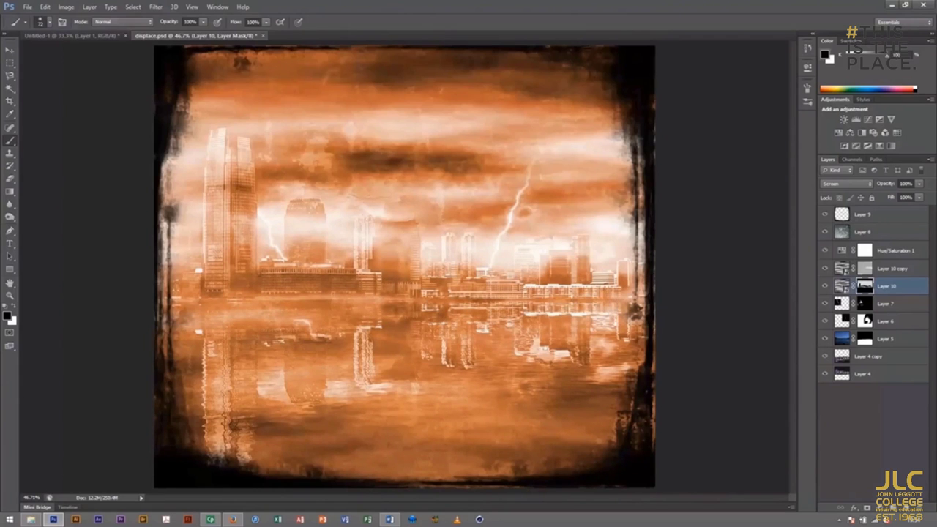
Step: On Layer 10 copy's mask, clear clouds from the waterline, lower water, central, left and right buildings
{"action": "left_click", "coordinate": [864, 269]}
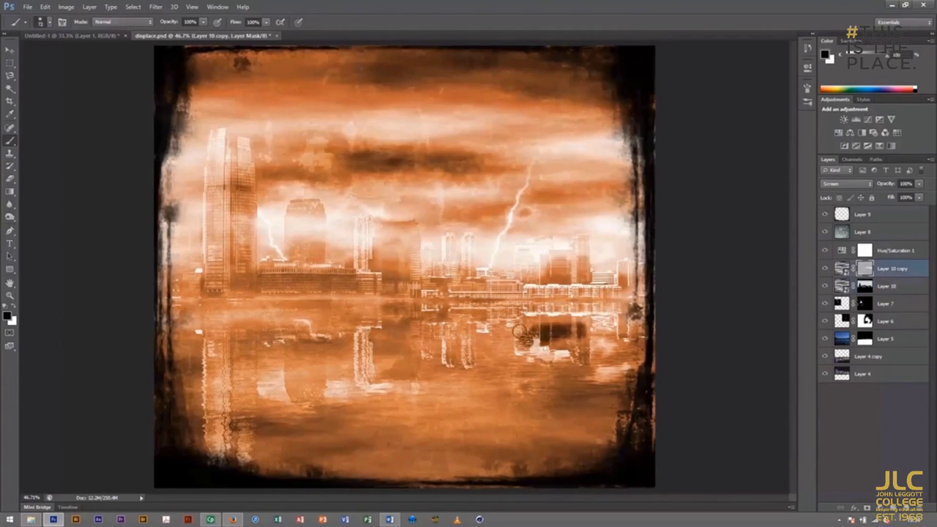
{"action": "mouse_move", "coordinate": [201, 314]}
{"action": "left_mouse_down"}
{"action": "mouse_move", "coordinate": [468, 311]}
{"action": "mouse_move", "coordinate": [637, 339]}
{"action": "mouse_move", "coordinate": [430, 344]}
{"action": "mouse_move", "coordinate": [249, 410]}
{"action": "mouse_move", "coordinate": [286, 477]}
{"action": "mouse_move", "coordinate": [557, 417]}
{"action": "mouse_move", "coordinate": [439, 384]}
{"action": "mouse_move", "coordinate": [461, 421]}
{"action": "left_mouse_up"}
{"action": "left_click_drag", "start_coordinate": [389, 400], "coordinate": [356, 477]}
{"action": "left_click_drag", "start_coordinate": [349, 432], "coordinate": [453, 344]}
{"action": "mouse_move", "coordinate": [417, 256]}
{"action": "left_mouse_down"}
{"action": "mouse_move", "coordinate": [384, 245]}
{"action": "mouse_move", "coordinate": [384, 278]}
{"action": "mouse_move", "coordinate": [406, 268]}
{"action": "left_mouse_up"}
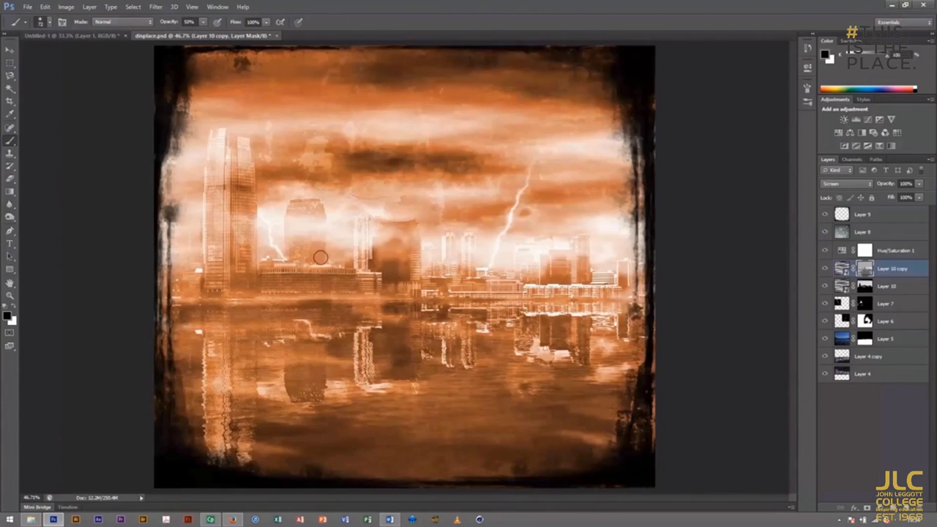
{"action": "mouse_move", "coordinate": [240, 268]}
{"action": "left_mouse_down"}
{"action": "mouse_move", "coordinate": [252, 250]}
{"action": "mouse_move", "coordinate": [223, 241]}
{"action": "left_mouse_up"}
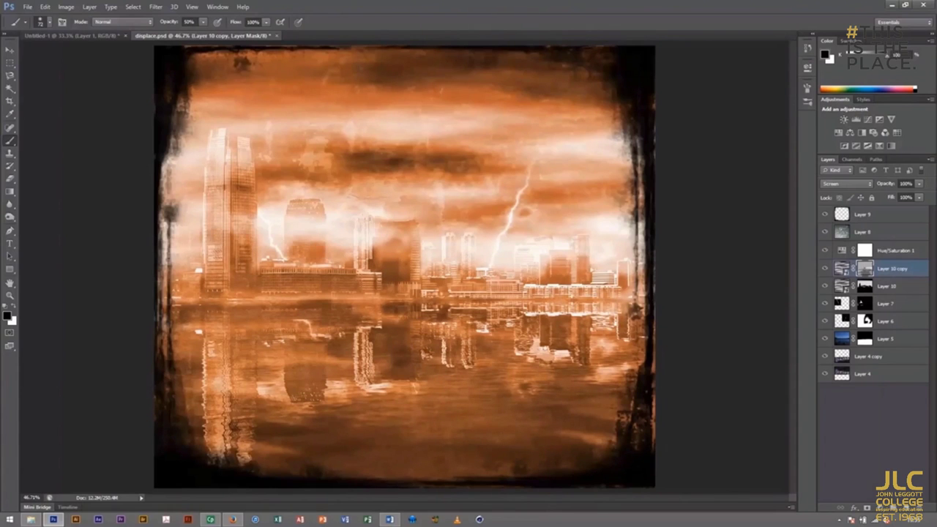
{"action": "mouse_move", "coordinate": [498, 291]}
{"action": "left_mouse_down"}
{"action": "mouse_move", "coordinate": [590, 282]}
{"action": "mouse_move", "coordinate": [568, 293]}
{"action": "left_mouse_up"}
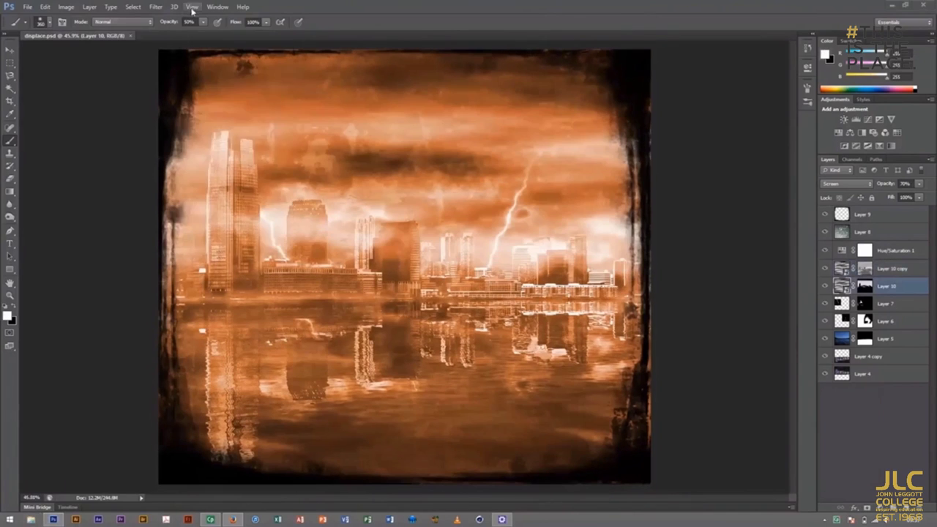
Step: Turn on View > Rulers and drag a vertical guide one third across the canvas
{"action": "left_click", "coordinate": [192, 7]}
{"action": "left_click", "coordinate": [219, 165]}
{"action": "left_click_drag", "start_coordinate": [22, 150], "coordinate": [319, 151]}
Step: Add a second vertical guide at two thirds, plus horizontal guides at one and two thirds down
{"action": "left_click_drag", "start_coordinate": [22, 176], "coordinate": [480, 157]}
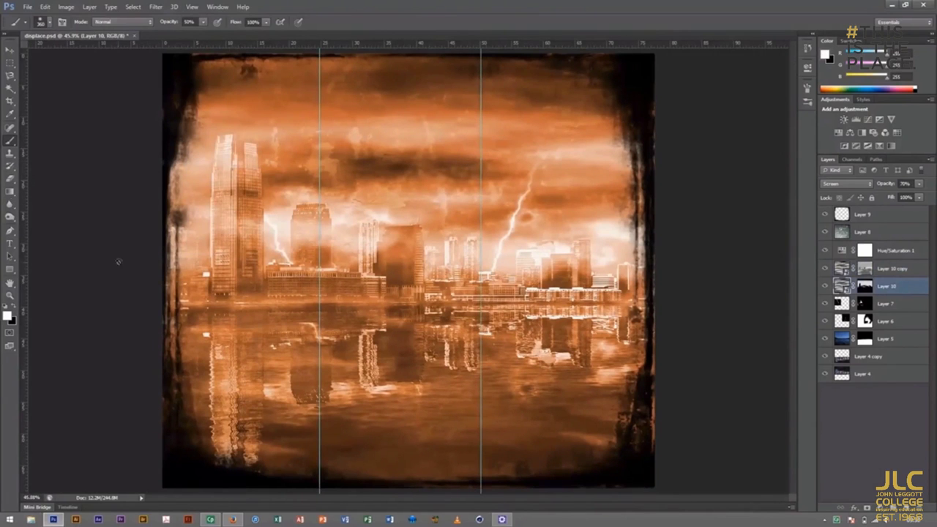
{"action": "left_click_drag", "start_coordinate": [93, 44], "coordinate": [103, 183]}
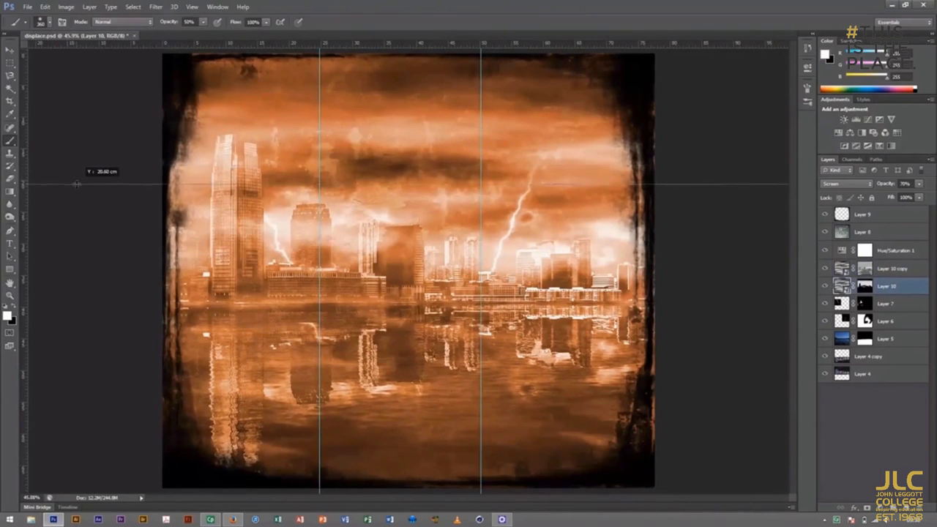
{"action": "left_click_drag", "start_coordinate": [95, 44], "coordinate": [95, 337]}
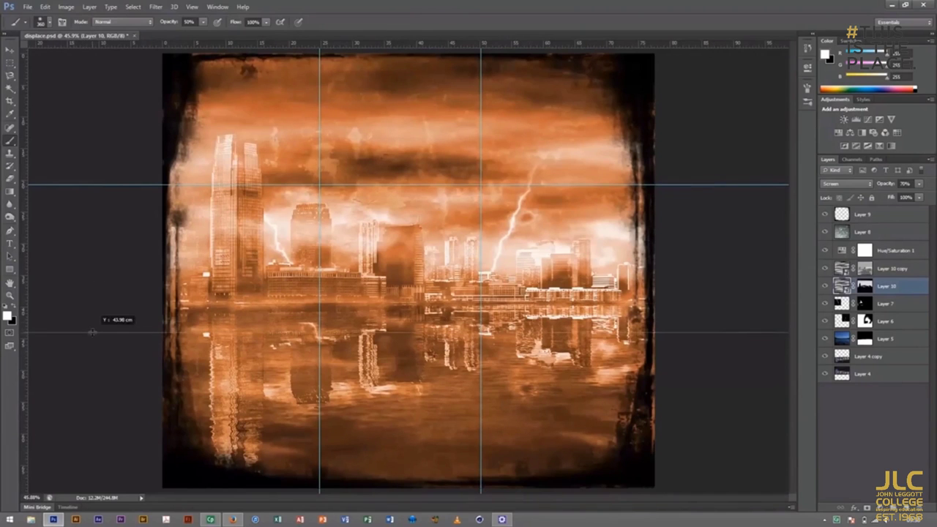
Step: Select Layer 8 and create a new empty Layer 11 above it
{"action": "left_click", "coordinate": [192, 6]}
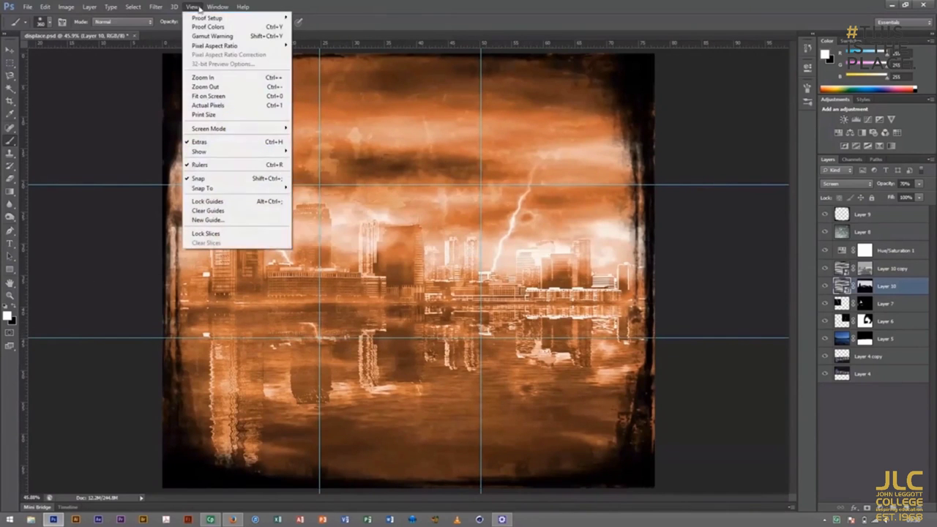
{"action": "left_click", "coordinate": [879, 232]}
{"action": "key", "text": "ctrl+shift+alt+n"}
Step: Fill the top-row grid cells with black-to-white gradients, hiding the grunge border layer
{"action": "key", "text": "m"}
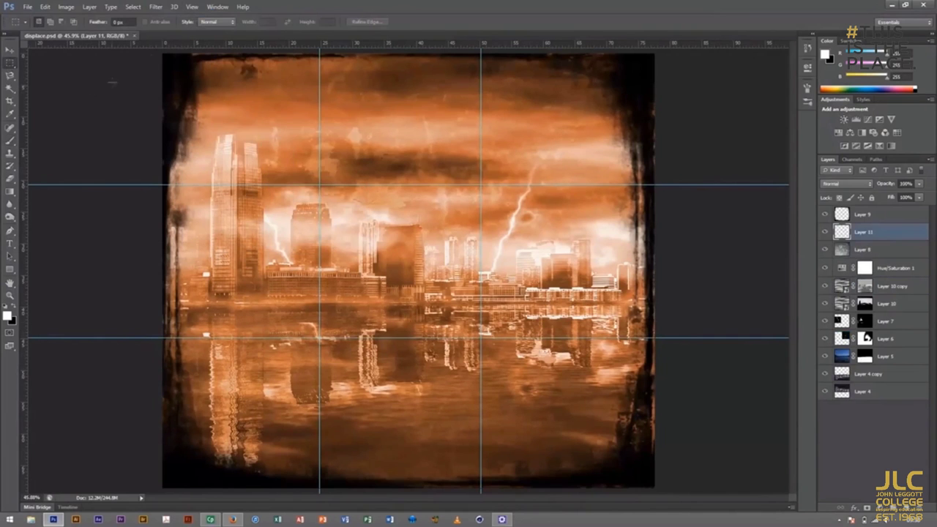
{"action": "left_click_drag", "start_coordinate": [162, 53], "coordinate": [319, 183]}
{"action": "key", "text": "g"}
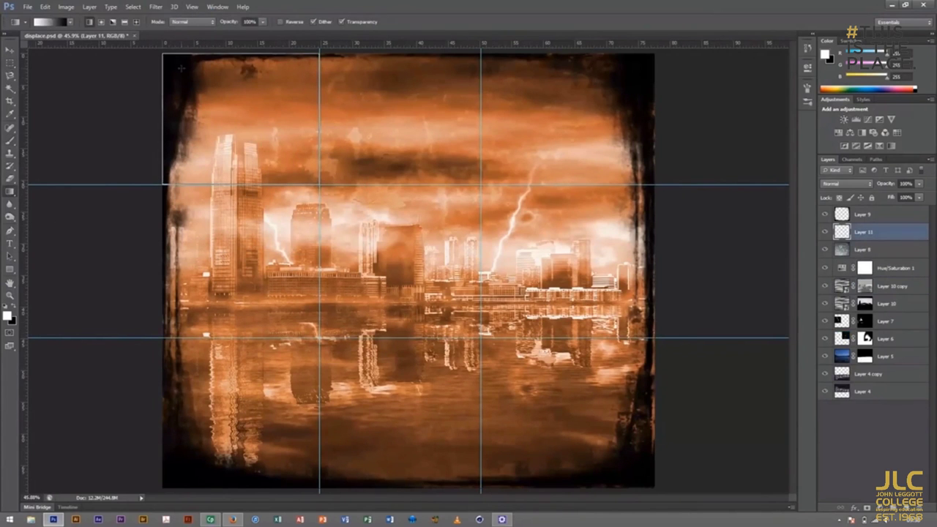
{"action": "left_click_drag", "start_coordinate": [187, 66], "coordinate": [305, 172]}
{"action": "key", "text": "ctrl+d"}
{"action": "left_click", "coordinate": [825, 214]}
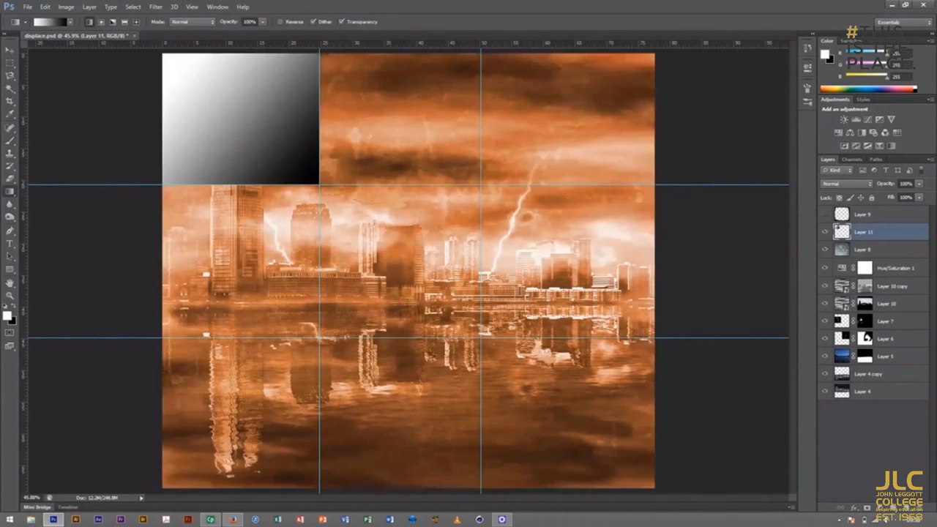
{"action": "key", "text": "m"}
{"action": "left_click_drag", "start_coordinate": [319, 52], "coordinate": [480, 184]}
{"action": "key", "text": "g"}
{"action": "left_click_drag", "start_coordinate": [363, 139], "coordinate": [459, 69]}
{"action": "key", "text": "m"}
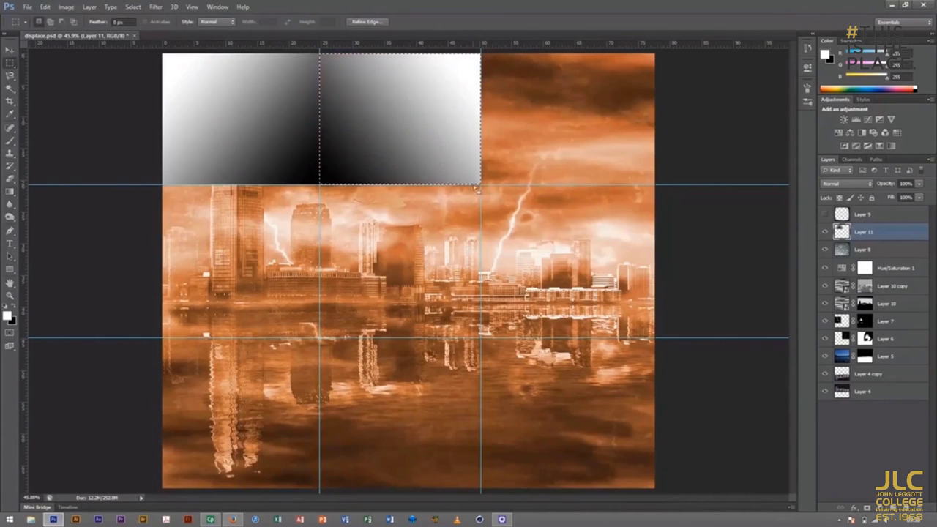
{"action": "left_click", "coordinate": [10, 190]}
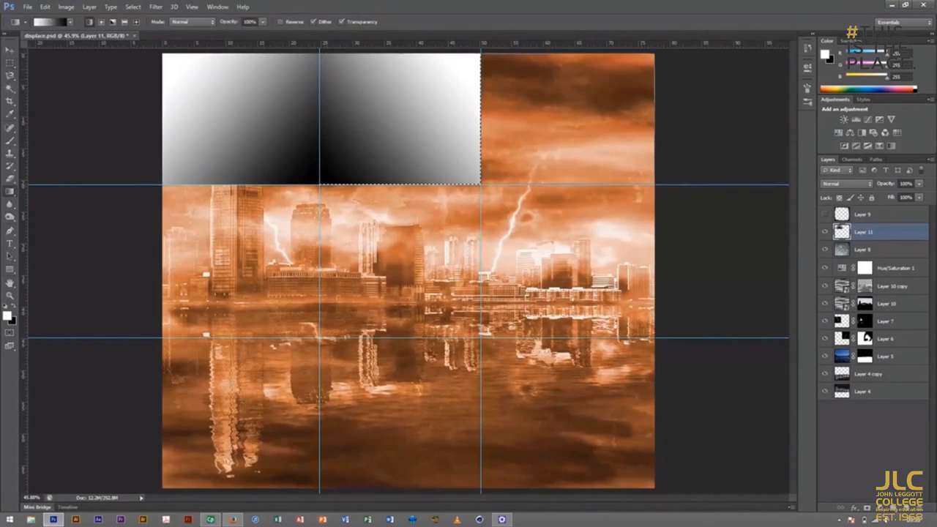
{"action": "left_click_drag", "start_coordinate": [518, 156], "coordinate": [518, 156]}
Step: Fill the middle-row cells with diagonal, horizontal and diagonal black-to-white gradients
{"action": "key", "text": "m"}
{"action": "left_click_drag", "start_coordinate": [163, 184], "coordinate": [320, 338]}
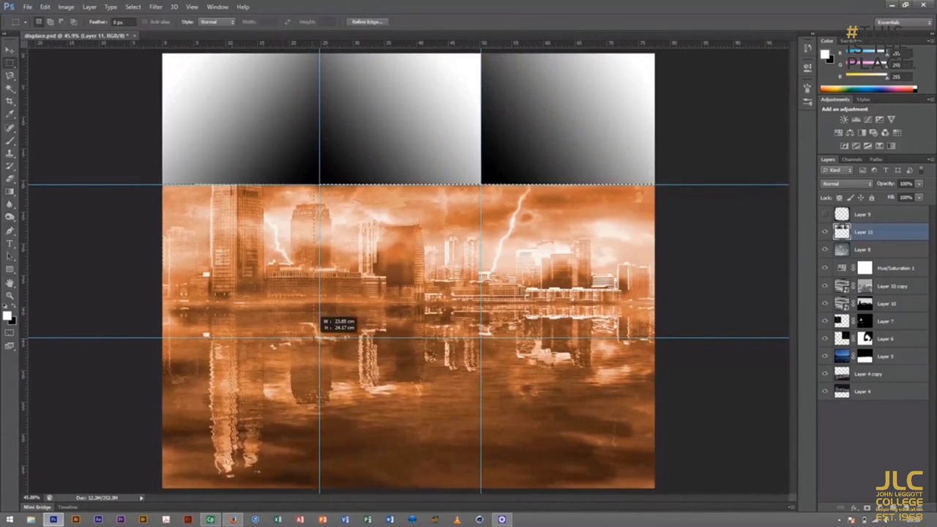
{"action": "key", "text": "g"}
{"action": "left_click_drag", "start_coordinate": [187, 208], "coordinate": [312, 329]}
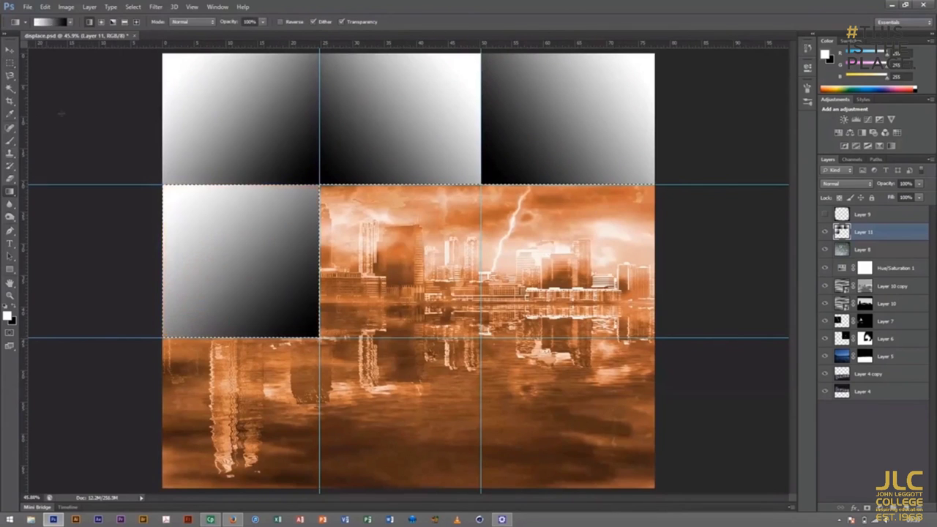
{"action": "key", "text": "m"}
{"action": "left_click_drag", "start_coordinate": [320, 184], "coordinate": [480, 338]}
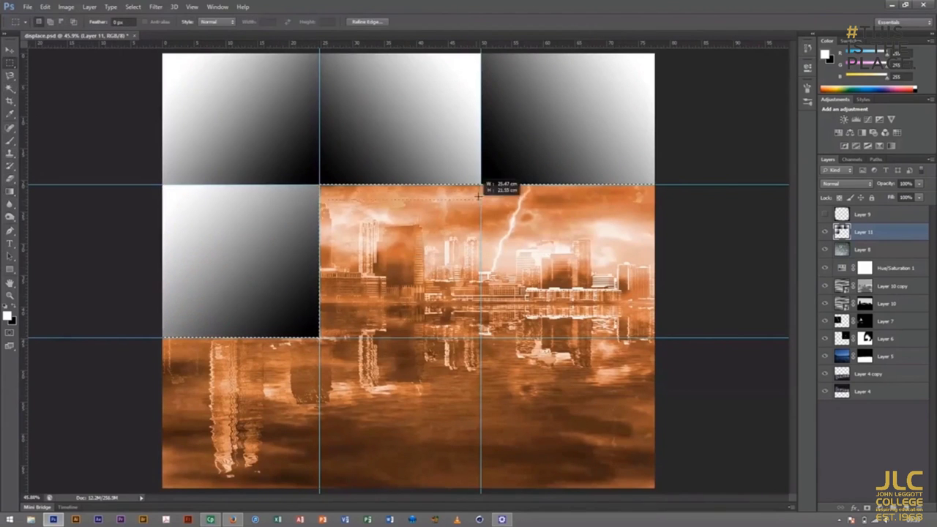
{"action": "key", "text": "g"}
{"action": "left_click_drag", "start_coordinate": [336, 266], "coordinate": [463, 266]}
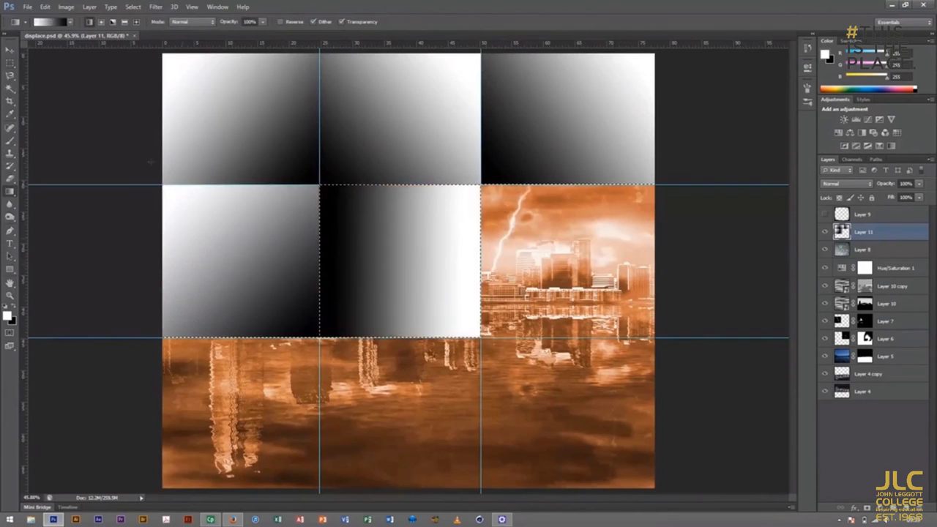
{"action": "key", "text": "m"}
{"action": "left_click_drag", "start_coordinate": [481, 184], "coordinate": [654, 338]}
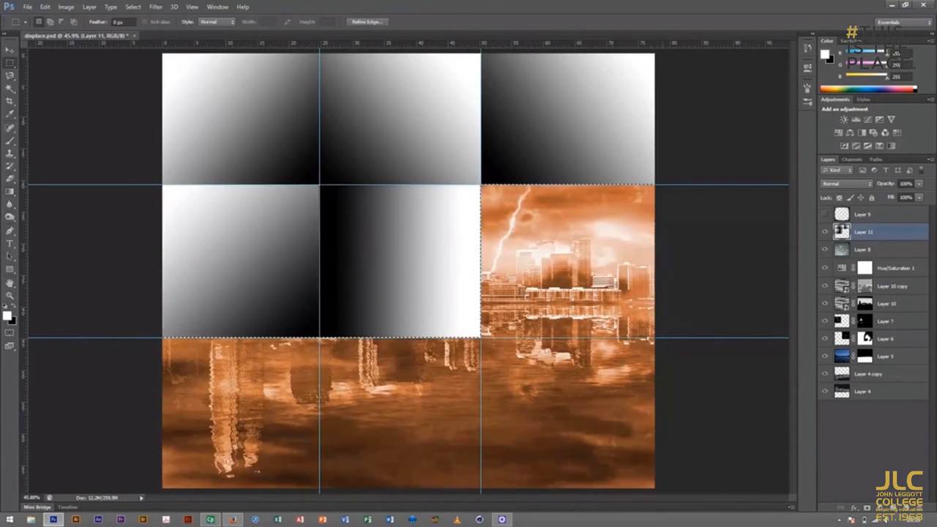
{"action": "key", "text": "g"}
{"action": "left_click_drag", "start_coordinate": [554, 287], "coordinate": [552, 288]}
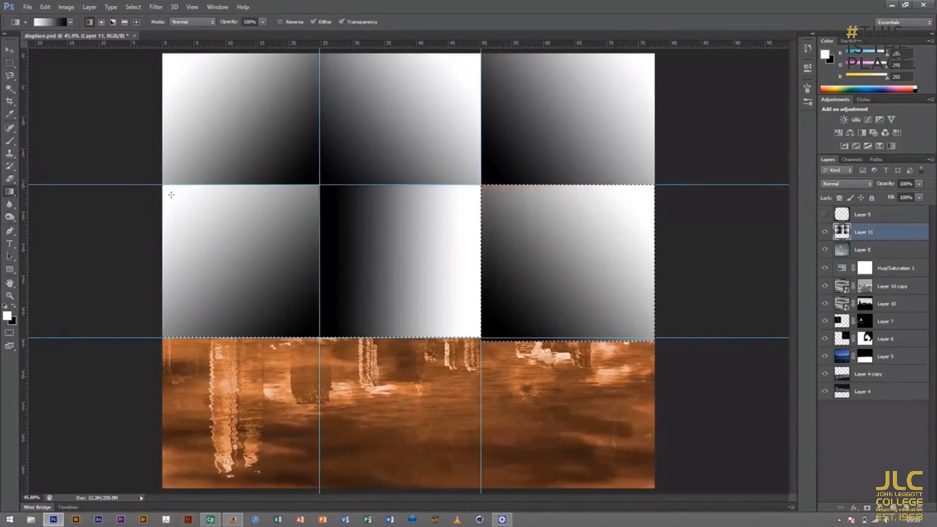
Step: Fill the bottom-row cells with diagonal, vertical and diagonal gradients, then deselect
{"action": "key", "text": "m"}
{"action": "mouse_move", "coordinate": [162, 339]}
{"action": "left_mouse_down"}
{"action": "mouse_move", "coordinate": [334, 489]}
{"action": "mouse_move", "coordinate": [327, 477]}
{"action": "left_mouse_up"}
{"action": "left_click_drag", "start_coordinate": [162, 339], "coordinate": [319, 488]}
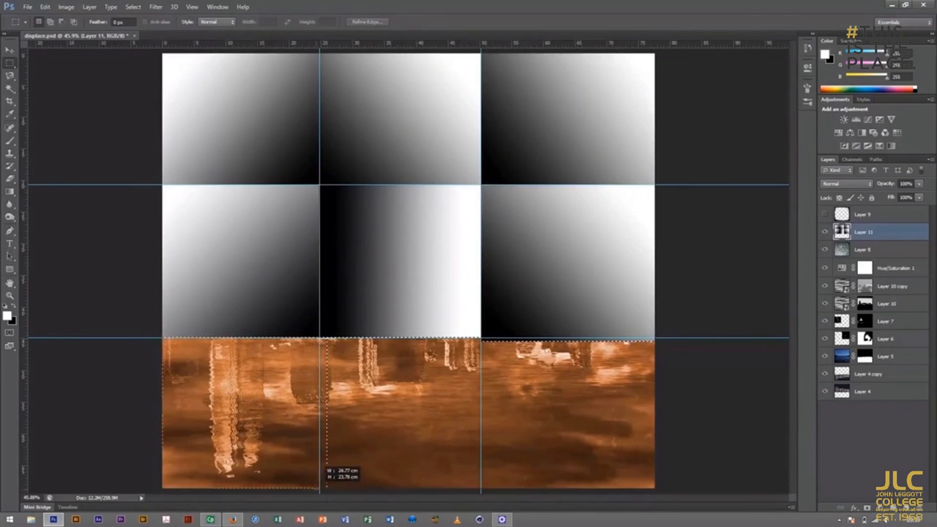
{"action": "key", "text": "g"}
{"action": "left_click_drag", "start_coordinate": [164, 340], "coordinate": [318, 487]}
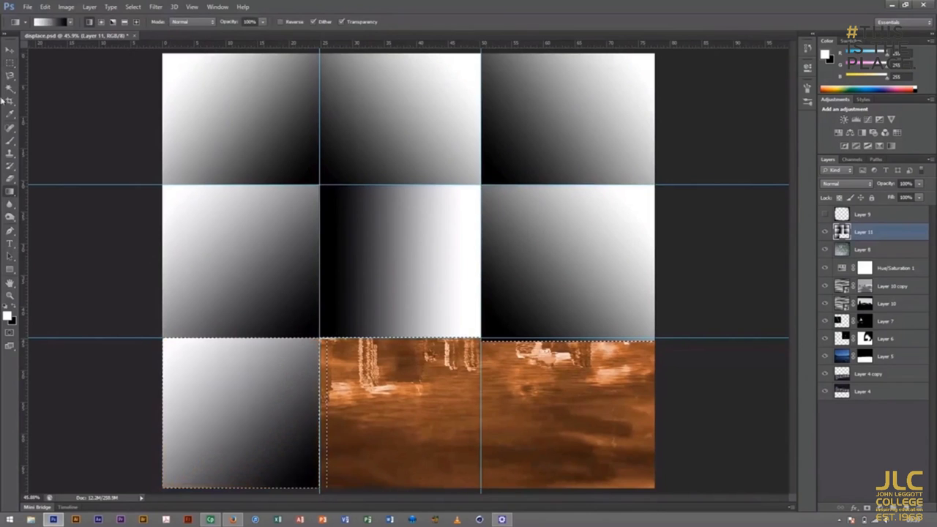
{"action": "key", "text": "m"}
{"action": "mouse_move", "coordinate": [318, 340]}
{"action": "left_mouse_down"}
{"action": "mouse_move", "coordinate": [418, 393]}
{"action": "mouse_move", "coordinate": [490, 488]}
{"action": "mouse_move", "coordinate": [481, 488]}
{"action": "left_mouse_up"}
{"action": "key", "text": "g"}
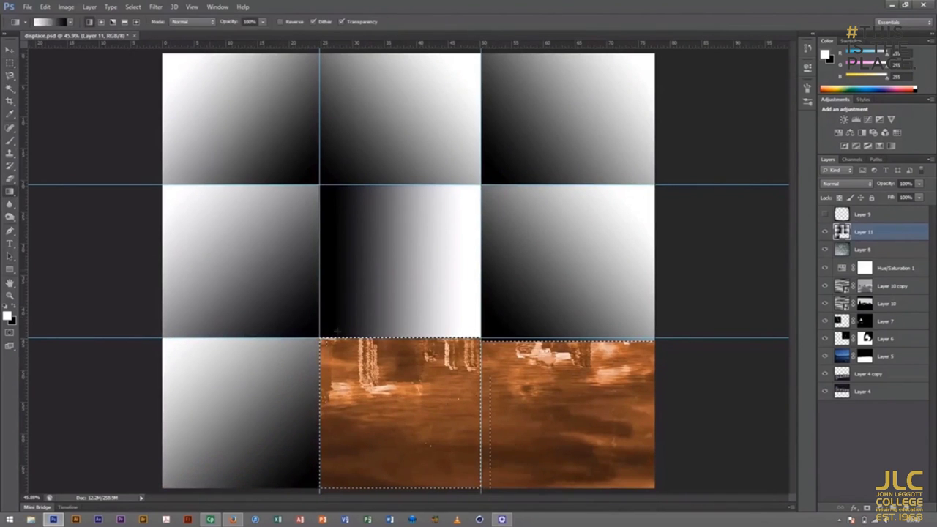
{"action": "left_click_drag", "start_coordinate": [411, 352], "coordinate": [412, 480]}
{"action": "key", "text": "m"}
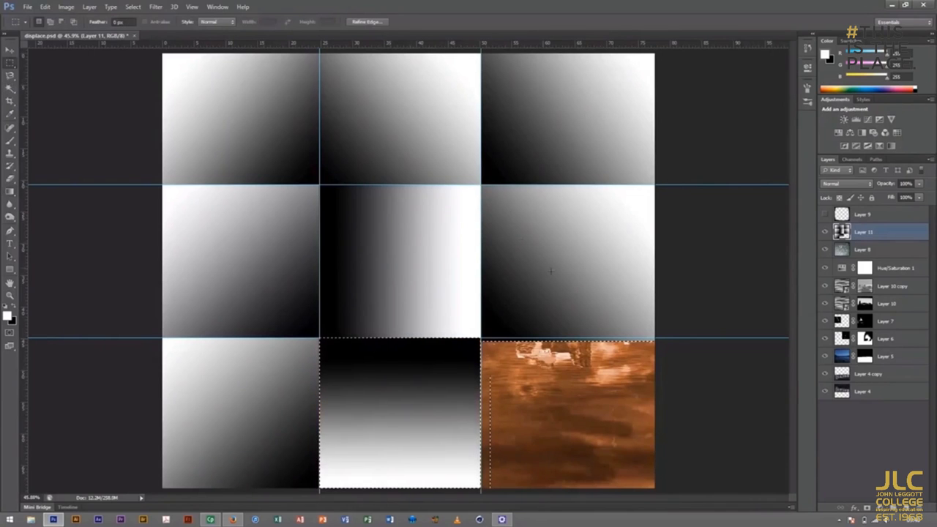
{"action": "left_click_drag", "start_coordinate": [655, 340], "coordinate": [481, 488]}
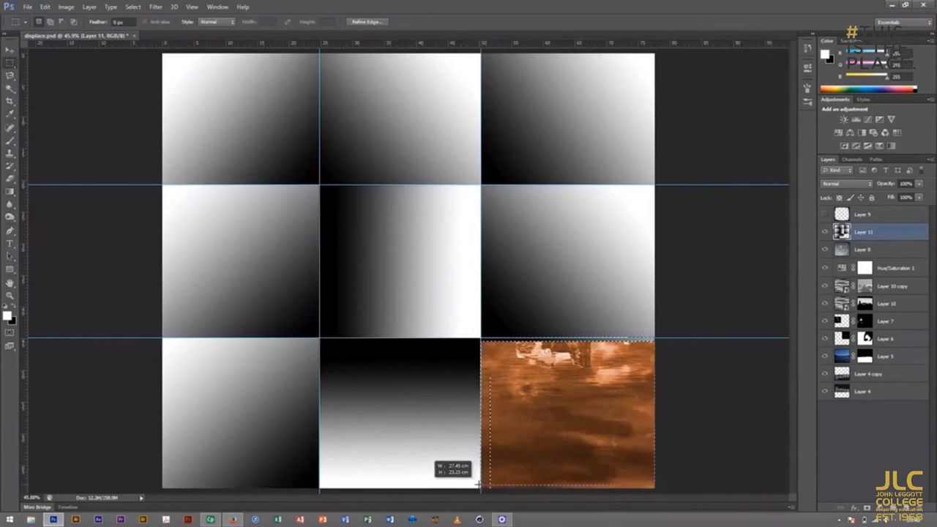
{"action": "key", "text": "g"}
{"action": "left_click_drag", "start_coordinate": [639, 357], "coordinate": [595, 404]}
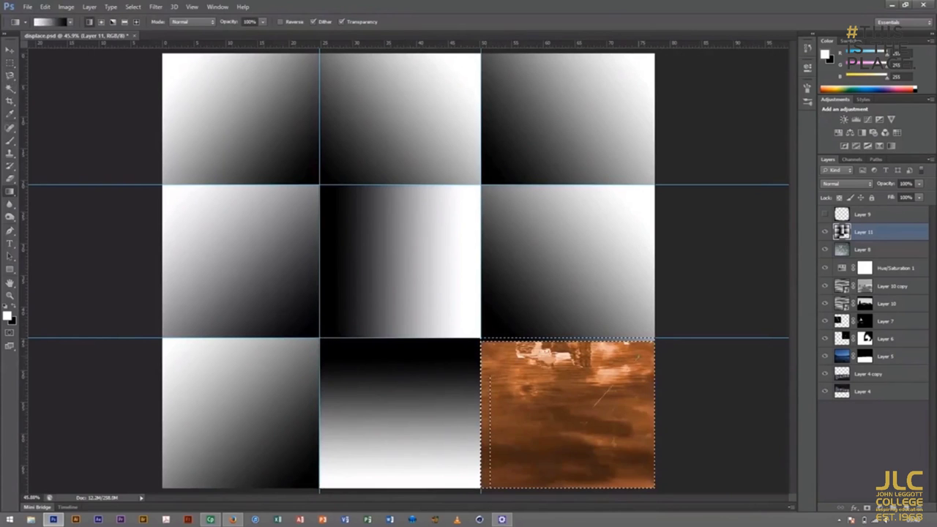
{"action": "left_click_drag", "start_coordinate": [489, 477], "coordinate": [489, 477]}
{"action": "key", "text": "ctrl+d"}
Step: Clear all guides and set Layer 11 to Soft Light at about 31% opacity
{"action": "left_click", "coordinate": [192, 6]}
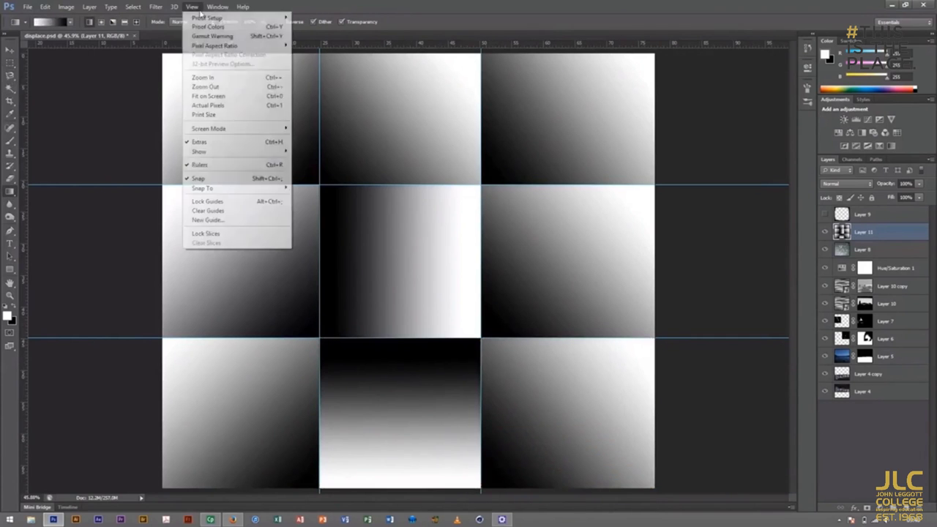
{"action": "left_click", "coordinate": [235, 221]}
{"action": "left_click", "coordinate": [845, 184]}
{"action": "left_click", "coordinate": [849, 316]}
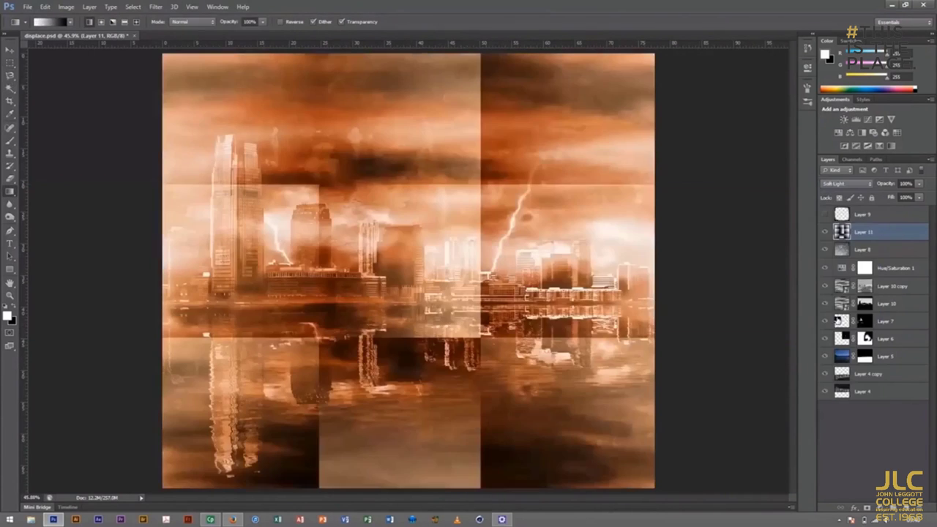
{"action": "left_click_drag", "start_coordinate": [920, 197], "coordinate": [883, 198]}
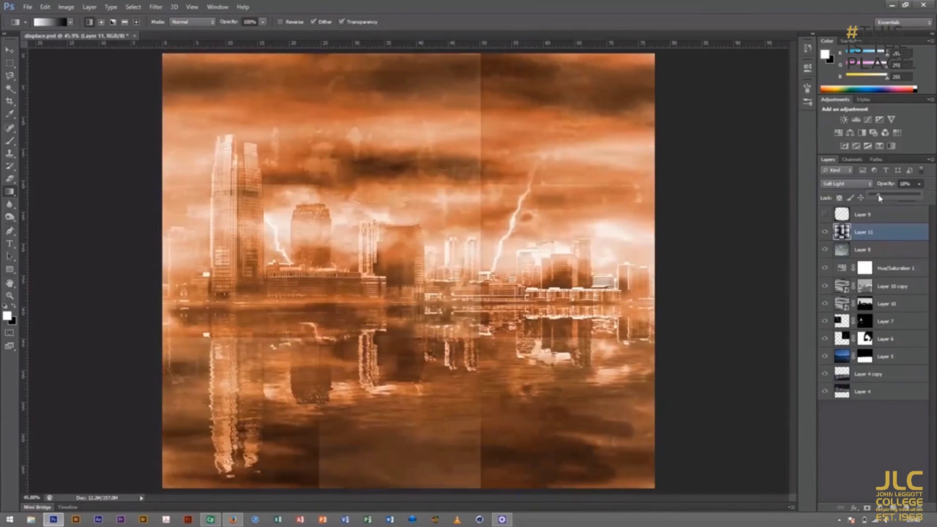
Step: Add new Layer 12, then preview the Filter Gallery (Plastic Wrap) on the gradient grid layer
{"action": "left_click", "coordinate": [910, 507]}
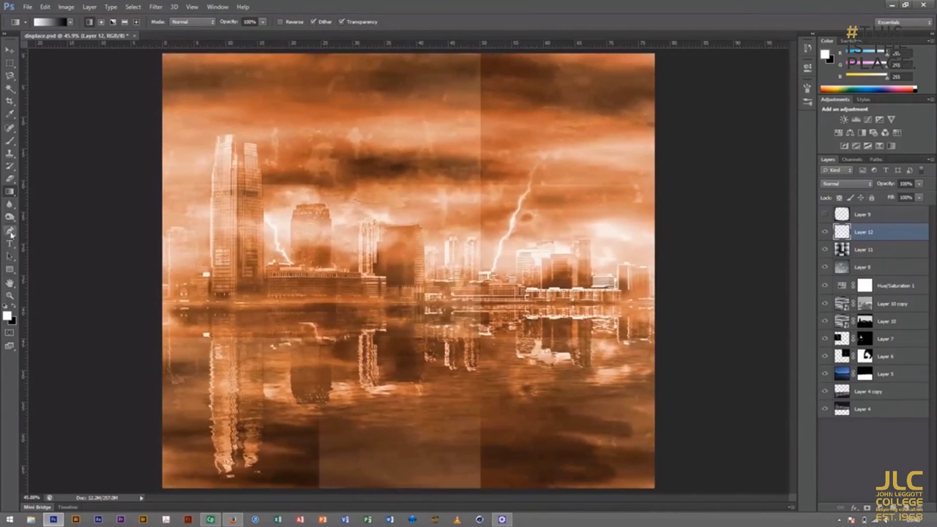
{"action": "left_click", "coordinate": [9, 140]}
{"action": "left_click", "coordinate": [860, 249]}
{"action": "left_click", "coordinate": [156, 7]}
{"action": "left_click", "coordinate": [176, 48]}
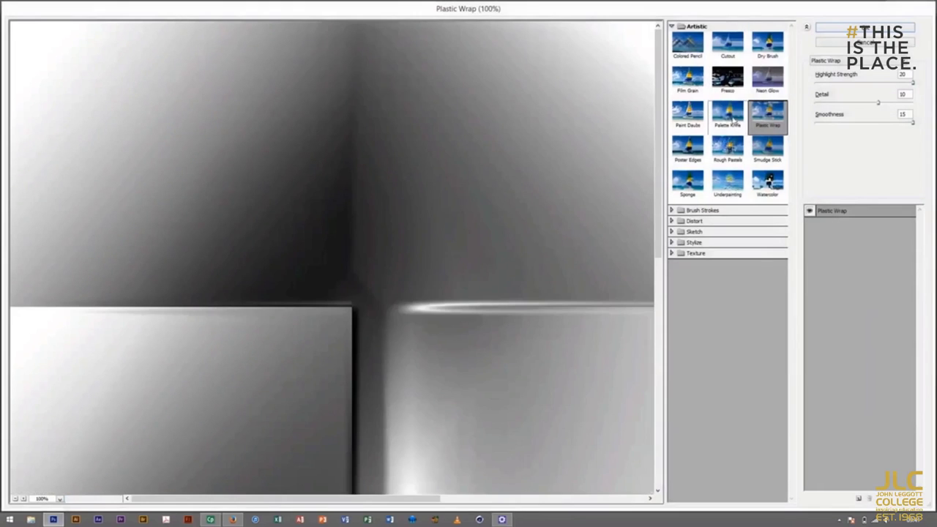
{"action": "left_click", "coordinate": [866, 29]}
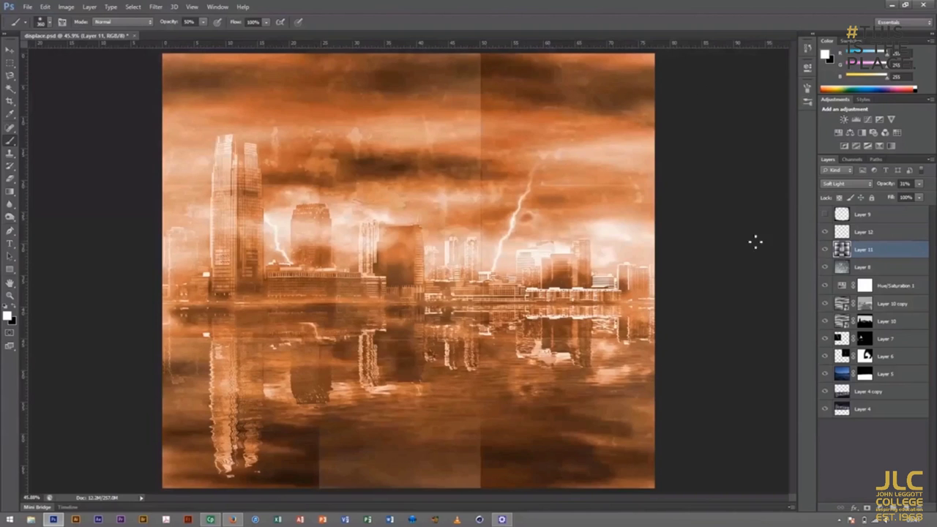
Step: Make the empty Layer 12 active and bring up the brush presets
{"action": "left_click", "coordinate": [862, 232]}
{"action": "left_click", "coordinate": [51, 23]}
{"action": "scroll", "coordinate": [68, 116], "scroll_direction": "down", "scroll_amount": 5}
Step: Pick the 59 px brush tip, set roundness to 13% and enable Shape Dynamics
{"action": "left_click", "coordinate": [67, 115]}
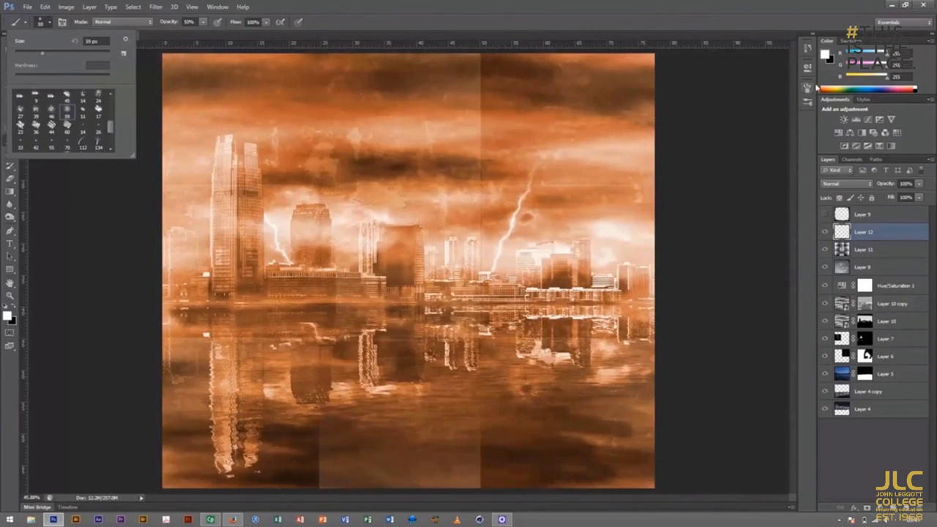
{"action": "left_click", "coordinate": [808, 88]}
{"action": "type", "text": "13"}
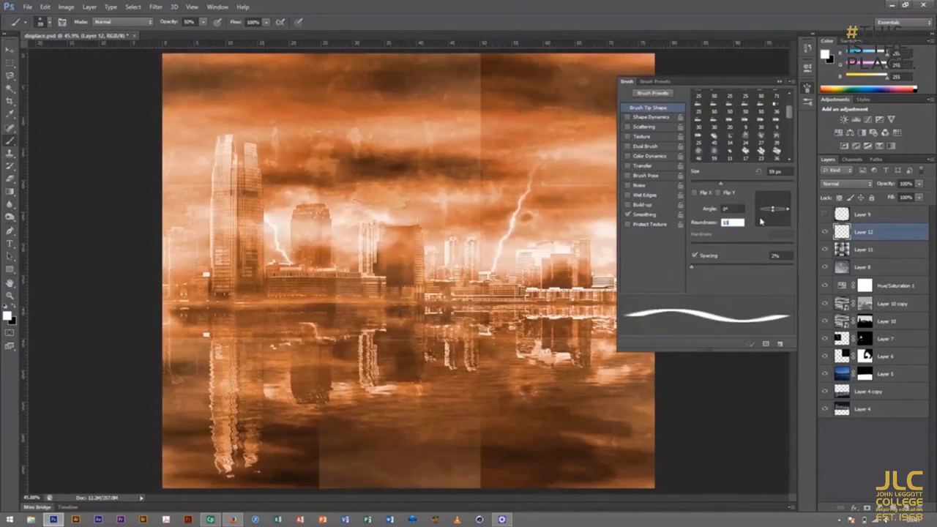
{"action": "left_click", "coordinate": [650, 118]}
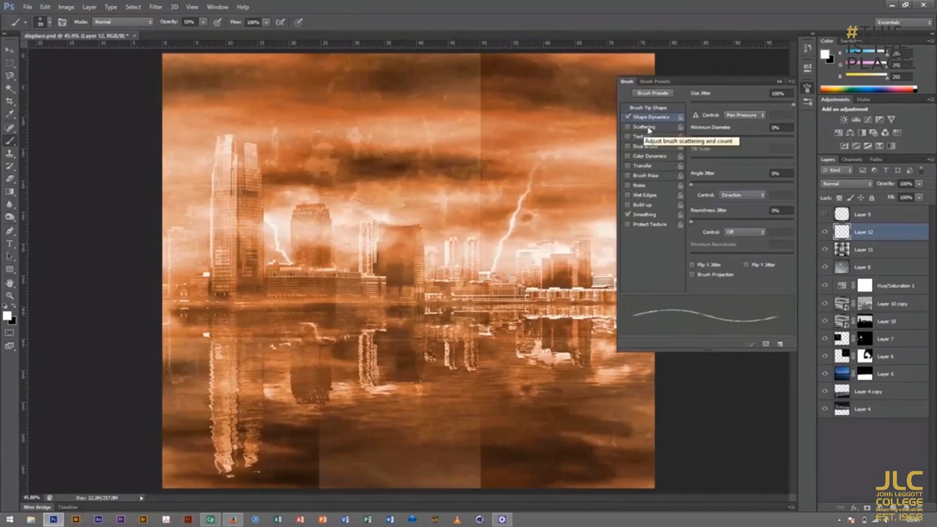
Step: Add a 27 px dual brush at 55% spacing and set the brush size to 400 px
{"action": "left_click", "coordinate": [759, 190]}
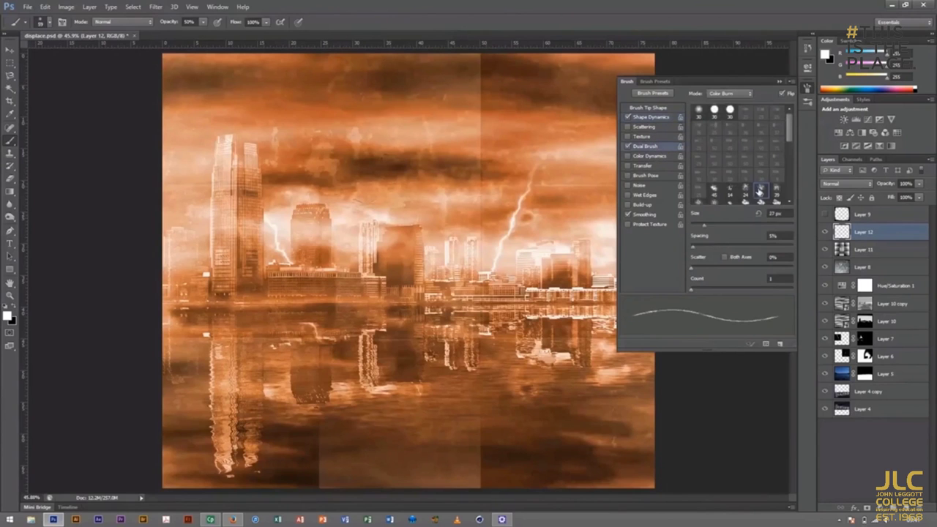
{"action": "left_click", "coordinate": [779, 235]}
{"action": "type", "text": "55"}
{"action": "left_click", "coordinate": [8, 315]}
{"action": "key", "text": "Escape"}
{"action": "left_click", "coordinate": [62, 22]}
{"action": "left_click", "coordinate": [47, 23]}
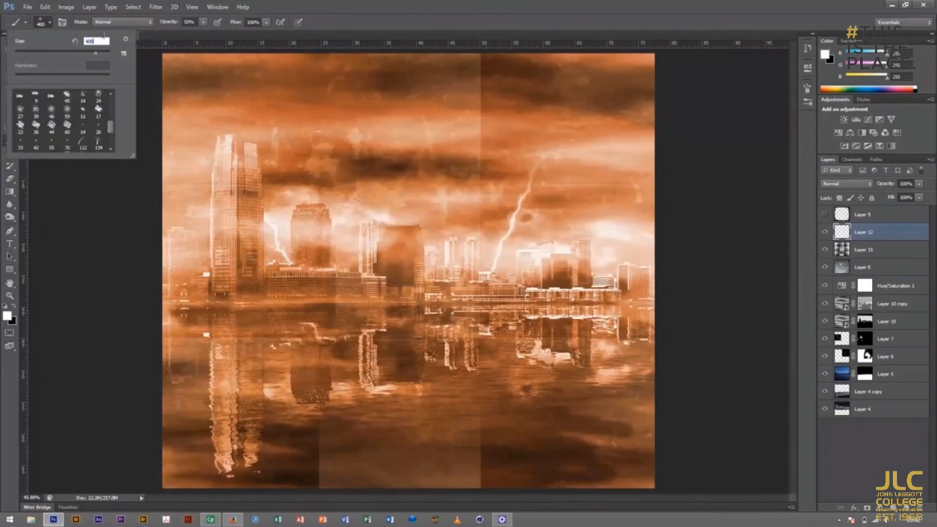
{"action": "key", "text": "Return"}
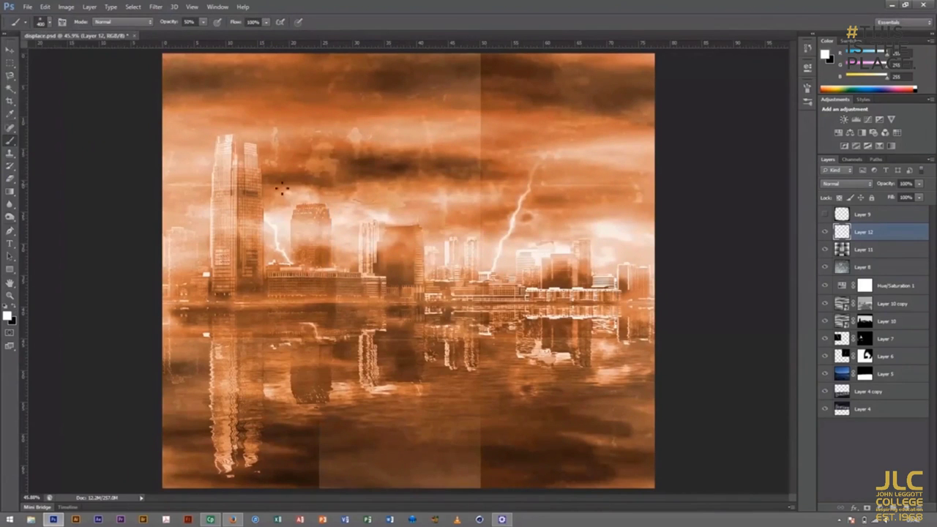
Step: Paint straight horizontal light streaks across the sky and along the waterline on Layer 12
{"action": "left_click_drag", "start_coordinate": [166, 183], "coordinate": [656, 183]}
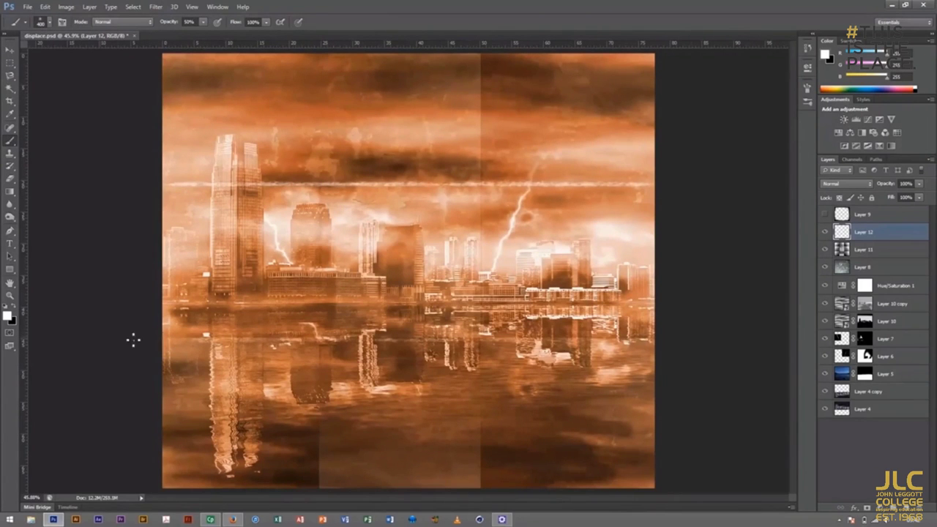
{"action": "left_click_drag", "start_coordinate": [167, 339], "coordinate": [654, 339]}
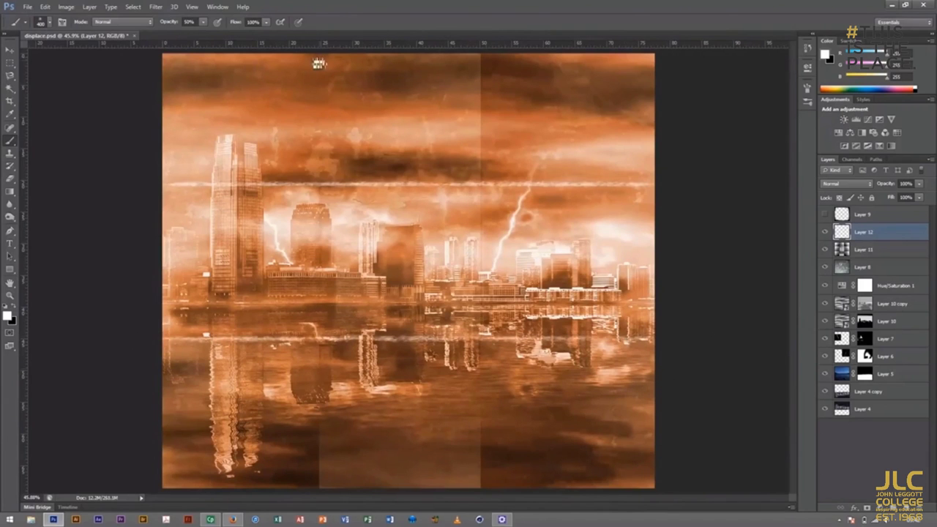
{"action": "left_click", "coordinate": [808, 87]}
{"action": "left_click", "coordinate": [647, 109]}
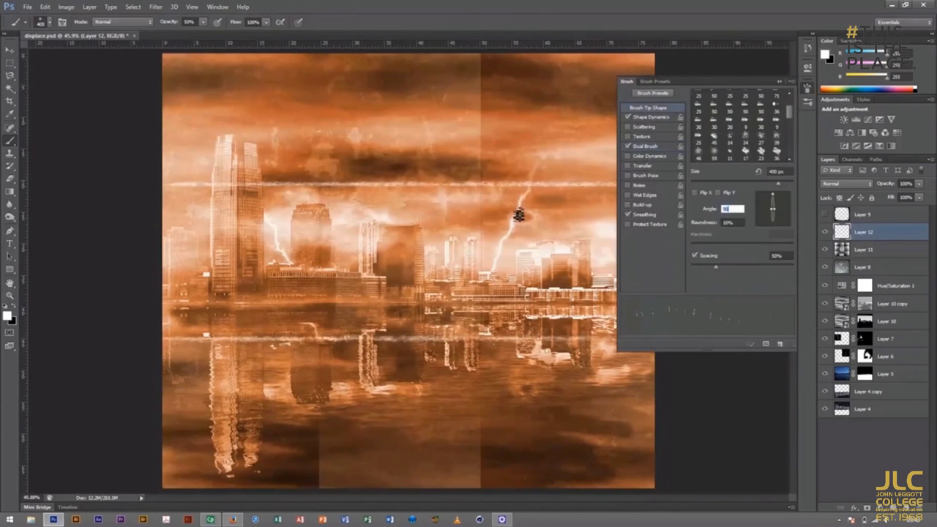
{"action": "left_click", "coordinate": [780, 84]}
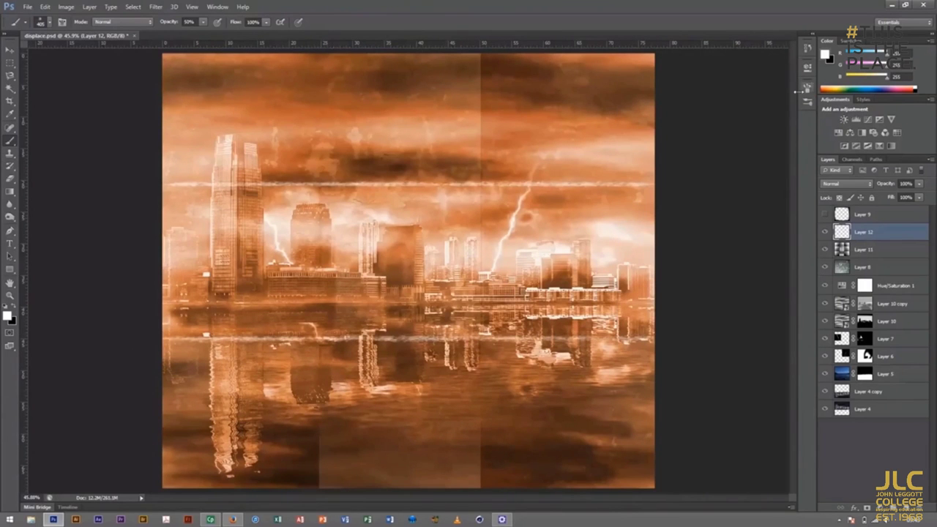
Step: Add a straight vertical streak down the image and a short stroke near the bottom
{"action": "left_click", "coordinate": [806, 89]}
{"action": "left_click", "coordinate": [806, 104]}
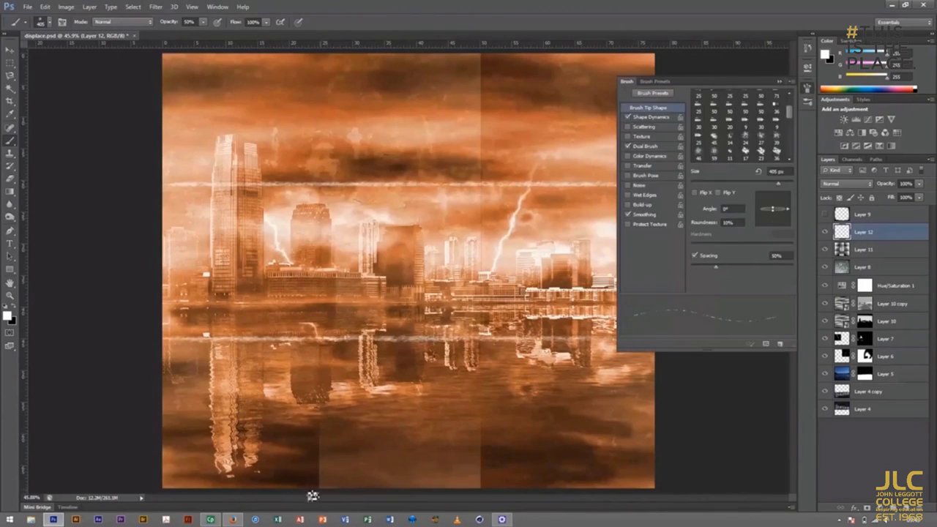
{"action": "left_click", "coordinate": [320, 70]}
{"action": "left_click", "coordinate": [320, 484], "text": "shift"}
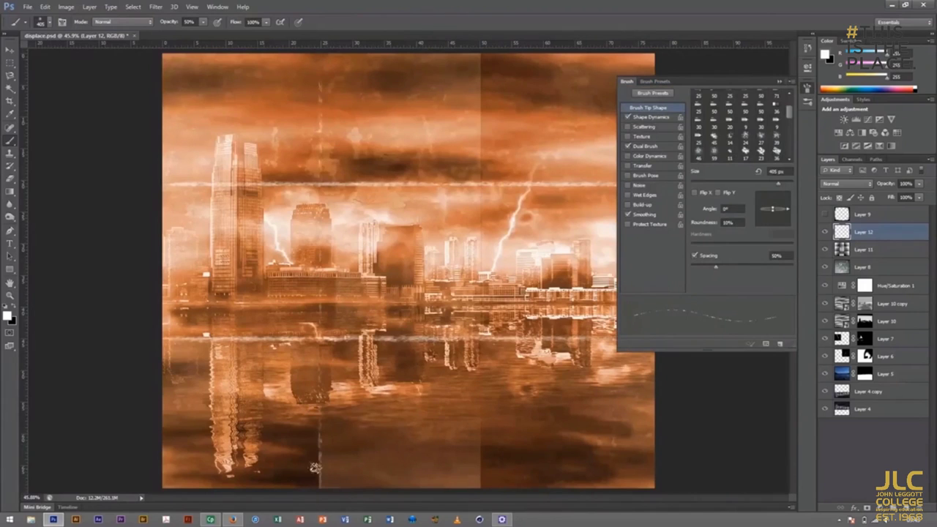
{"action": "left_click_drag", "start_coordinate": [475, 485], "coordinate": [477, 452]}
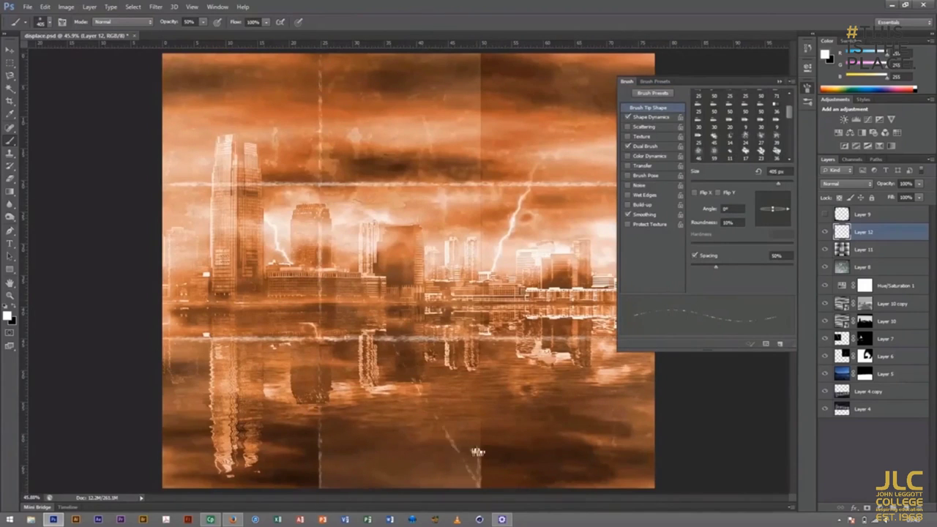